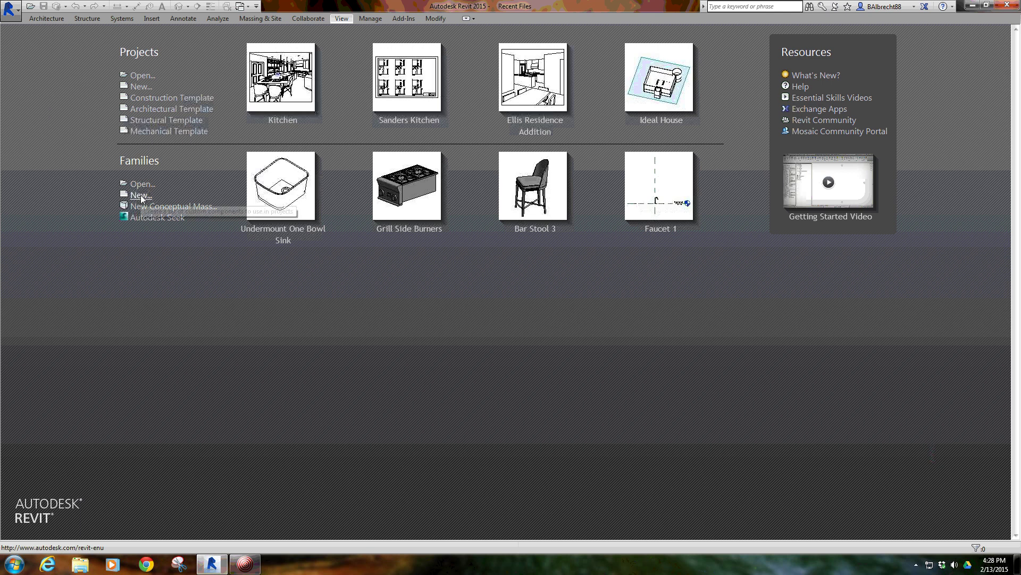
Open the Revit application menu to show the options for creating a new file.
left_click(13, 16)
mouse_move(36, 48)
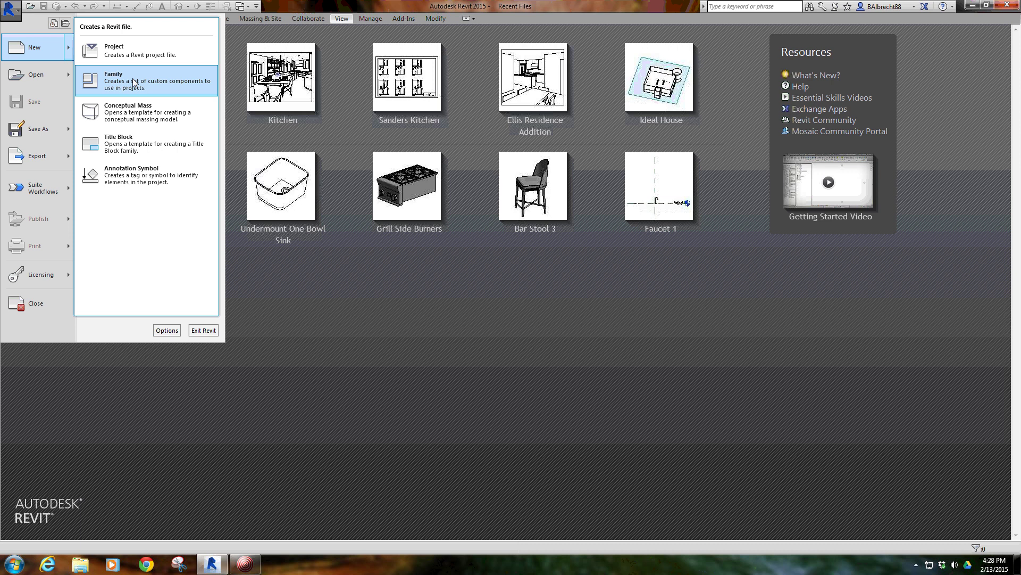
Create a new family from the Furniture template, opening Family1's reference-level plan.
left_click(134, 80)
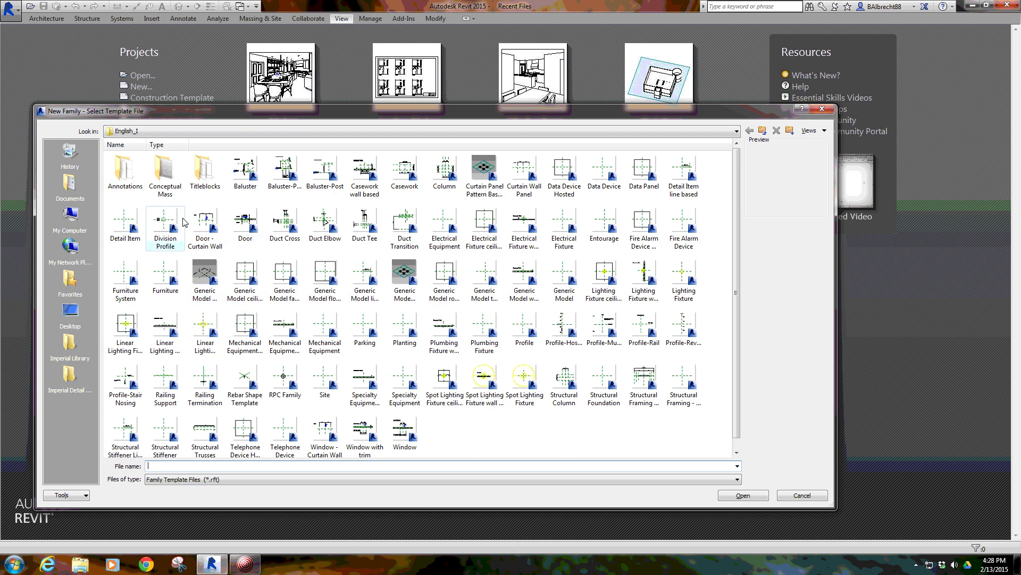
double_click(170, 275)
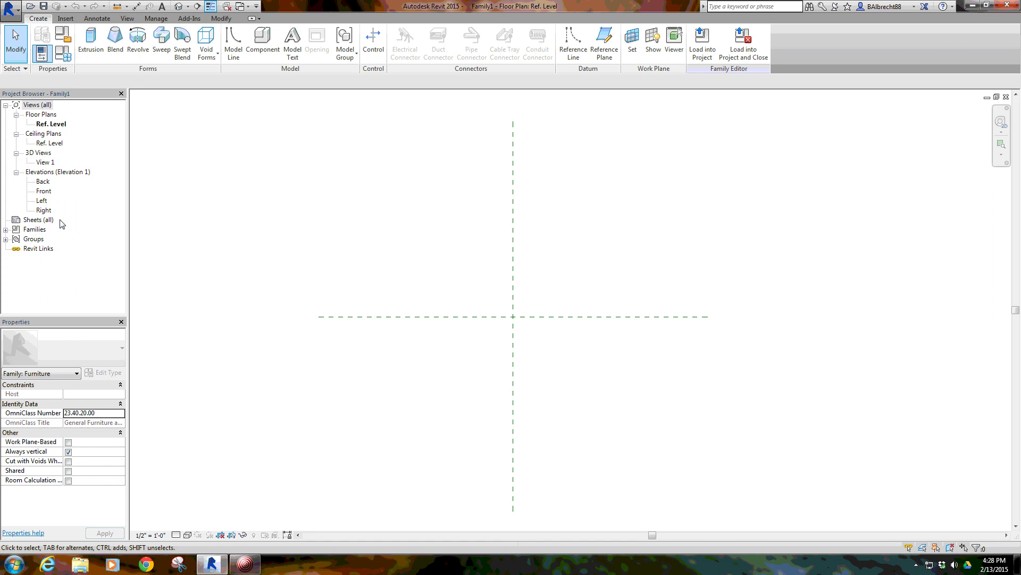
middle_click_drag(334, 247, 315, 248)
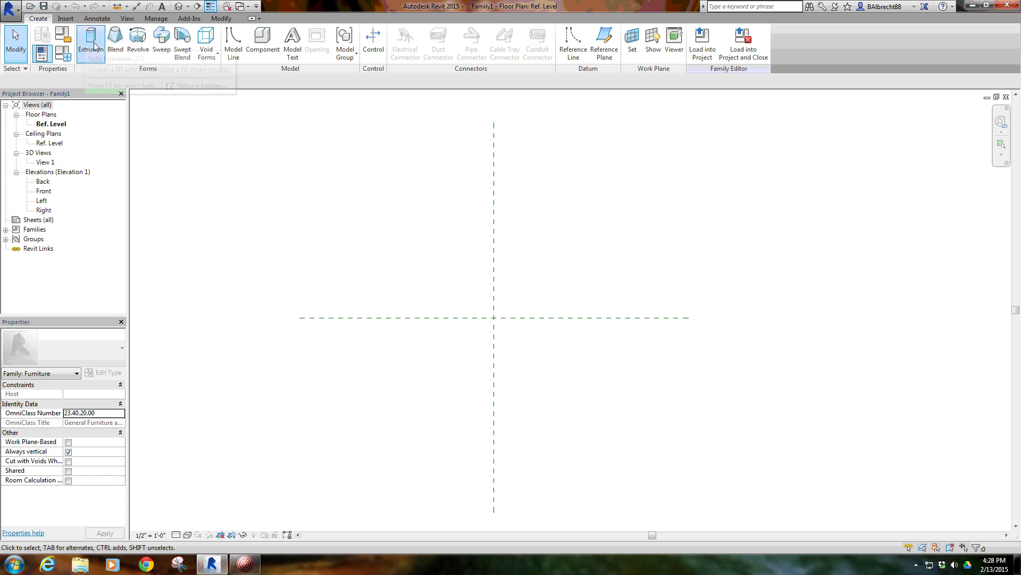
left_click(206, 47)
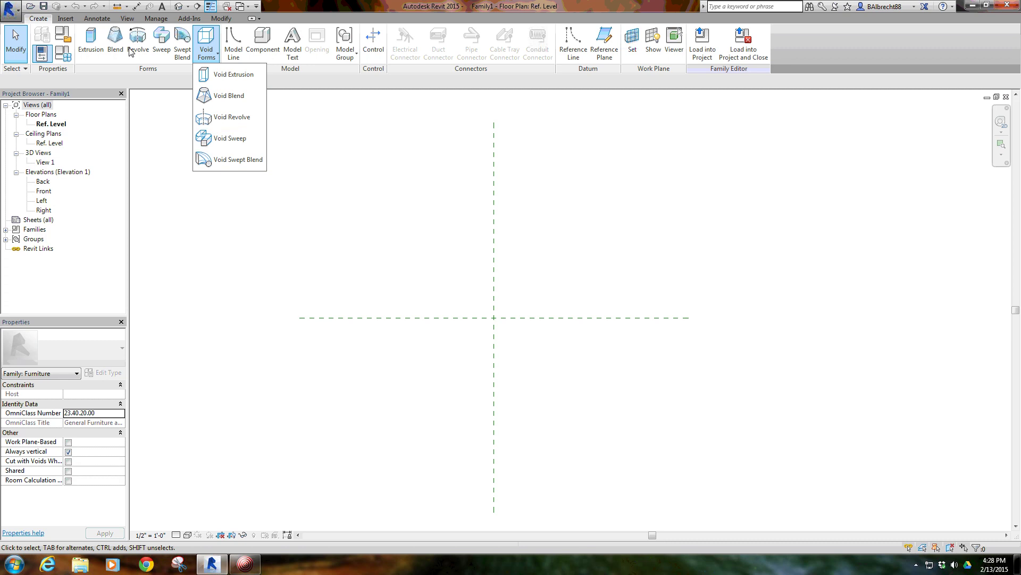
left_click(322, 140)
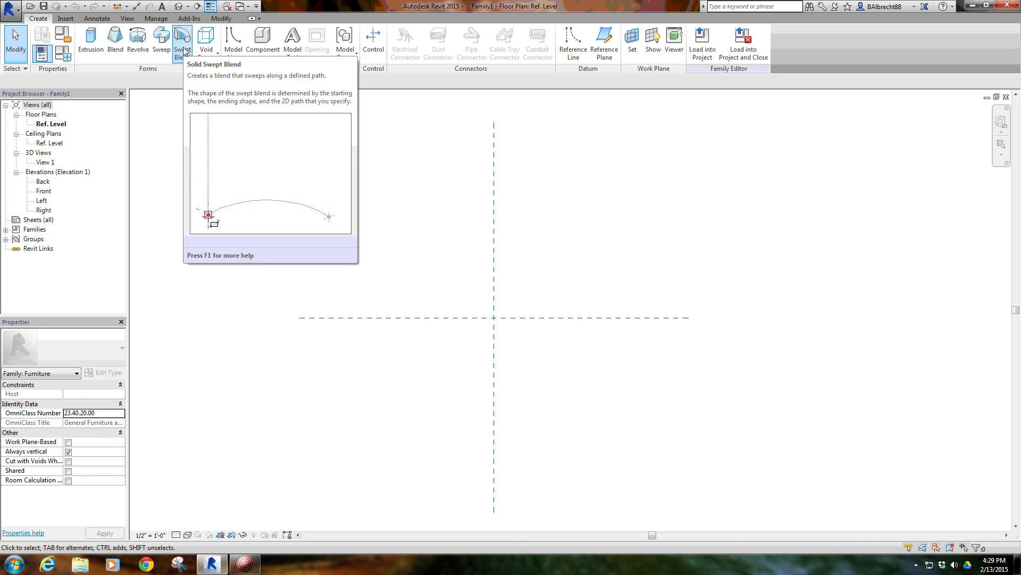
left_click(214, 54)
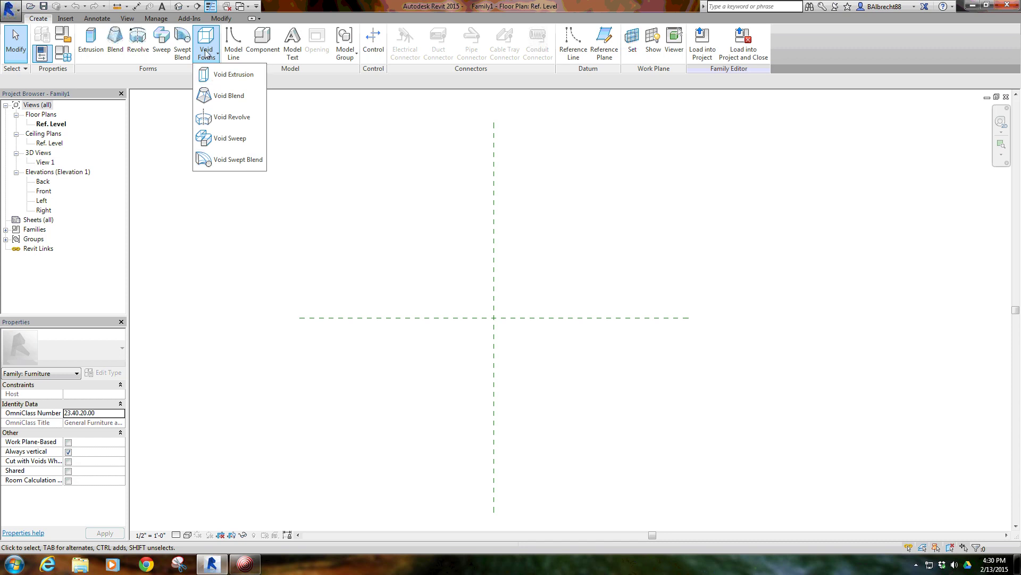
scroll(343, 165, "up", 1)
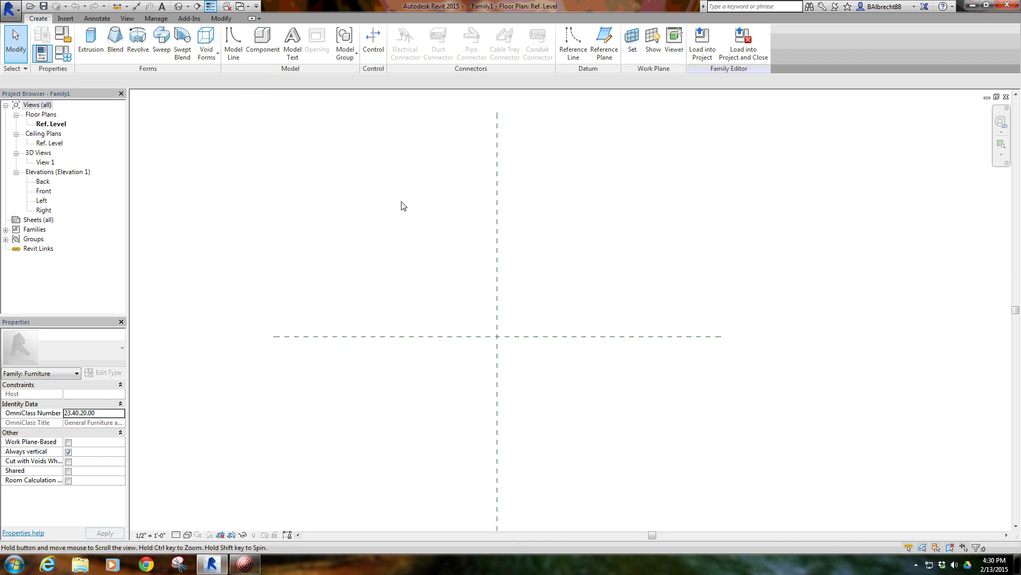
In the Front elevation, draw the cabinet's outer rectangle with rectangular model lines.
middle_click_drag(403, 206, 363, 194)
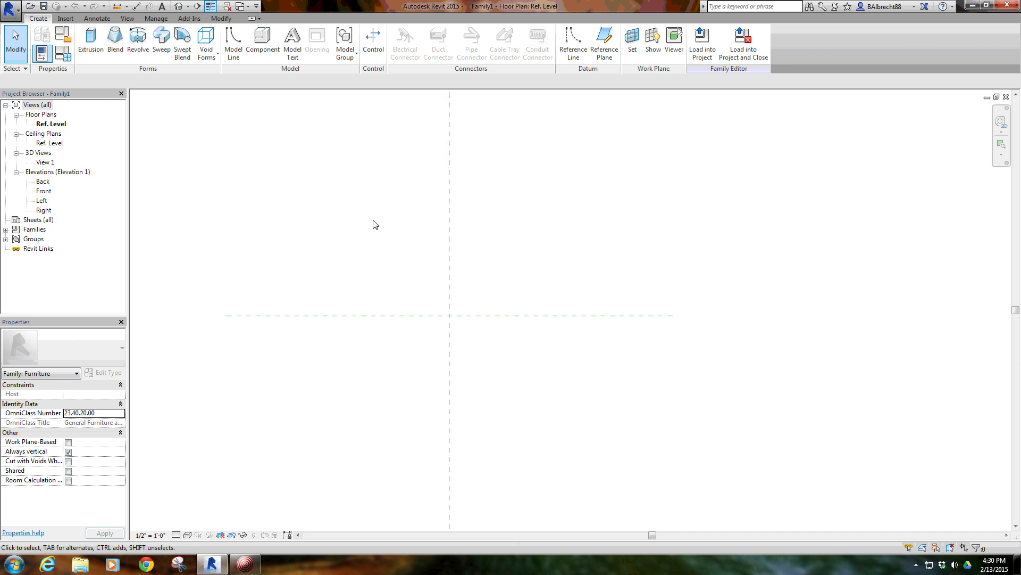
double_click(44, 194)
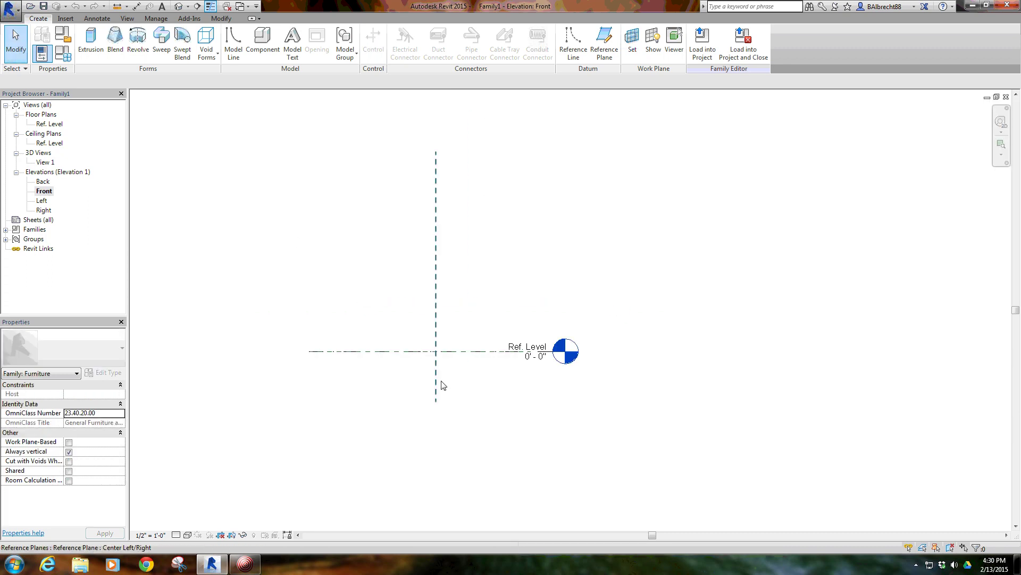
scroll(442, 385, "up", 3)
middle_click_drag(390, 258, 410, 337)
scroll(409, 333, "down", 1)
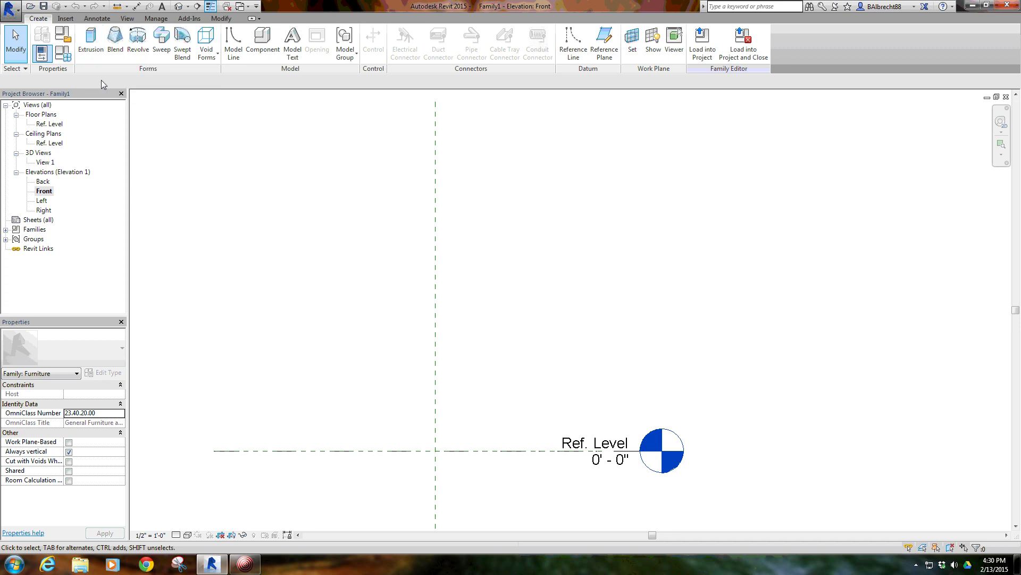
middle_click_drag(438, 301, 427, 287)
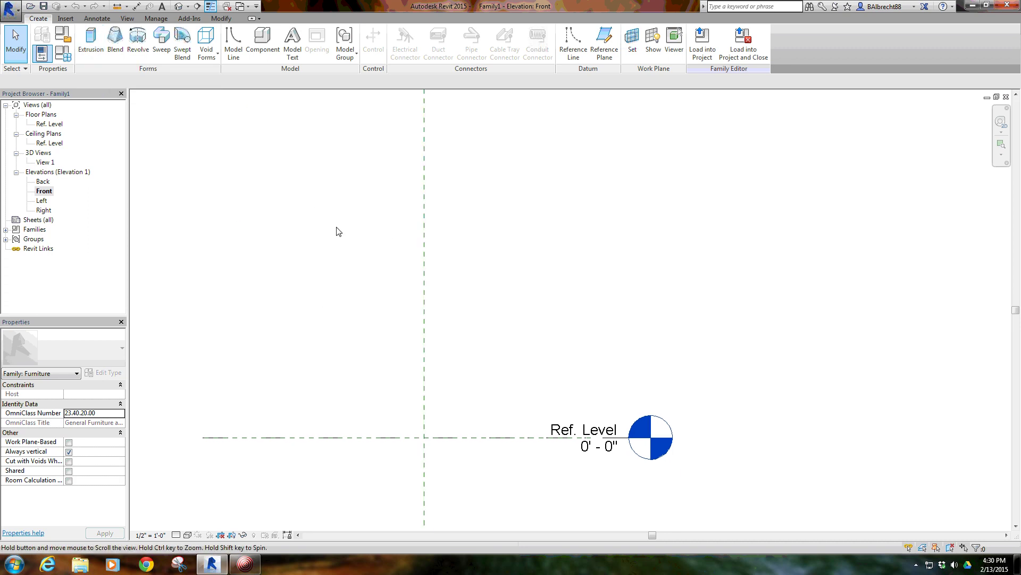
middle_click_drag(336, 231, 326, 214)
key("l")
key("i")
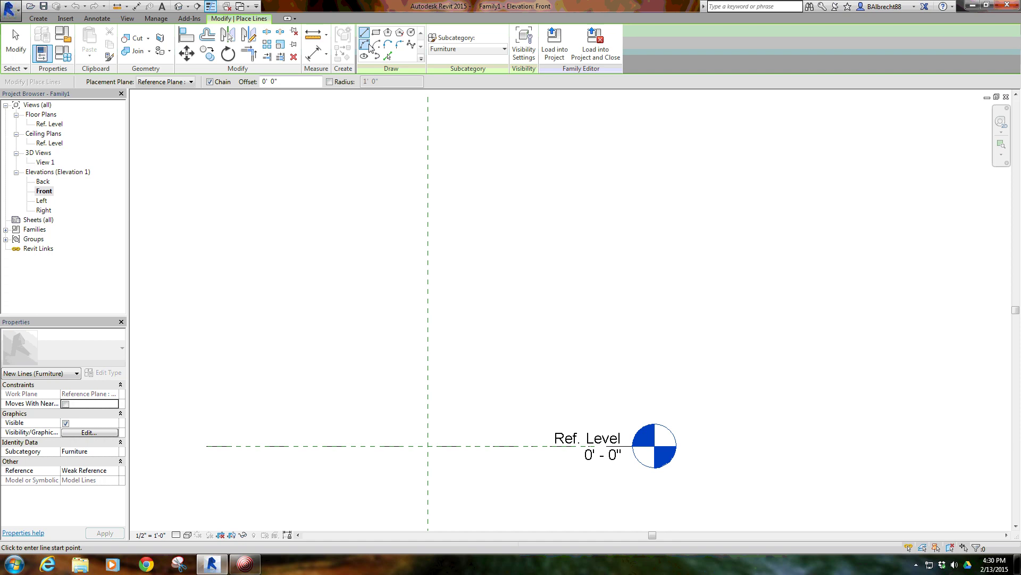
left_click(376, 32)
left_click(341, 263)
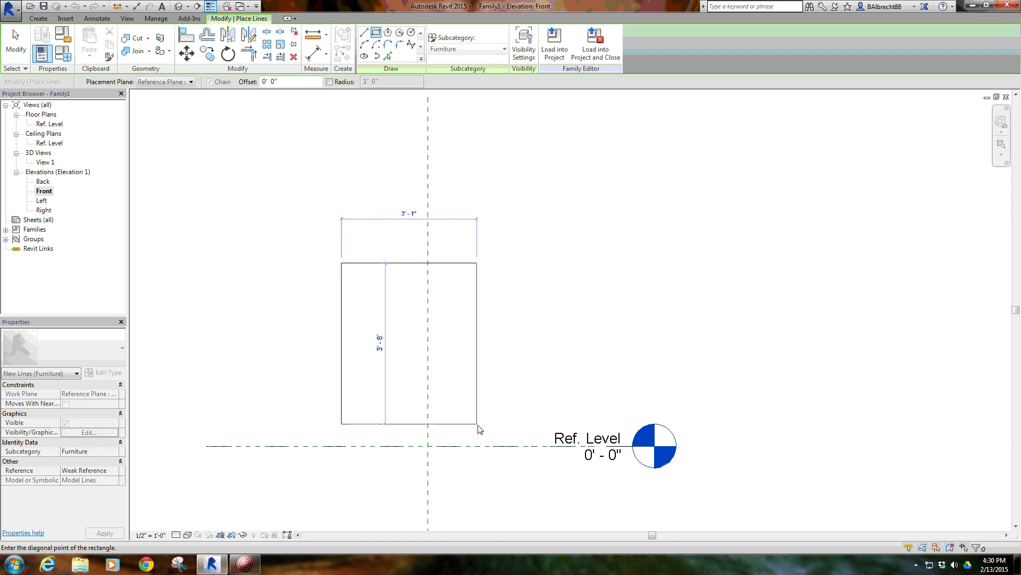
left_click(525, 424)
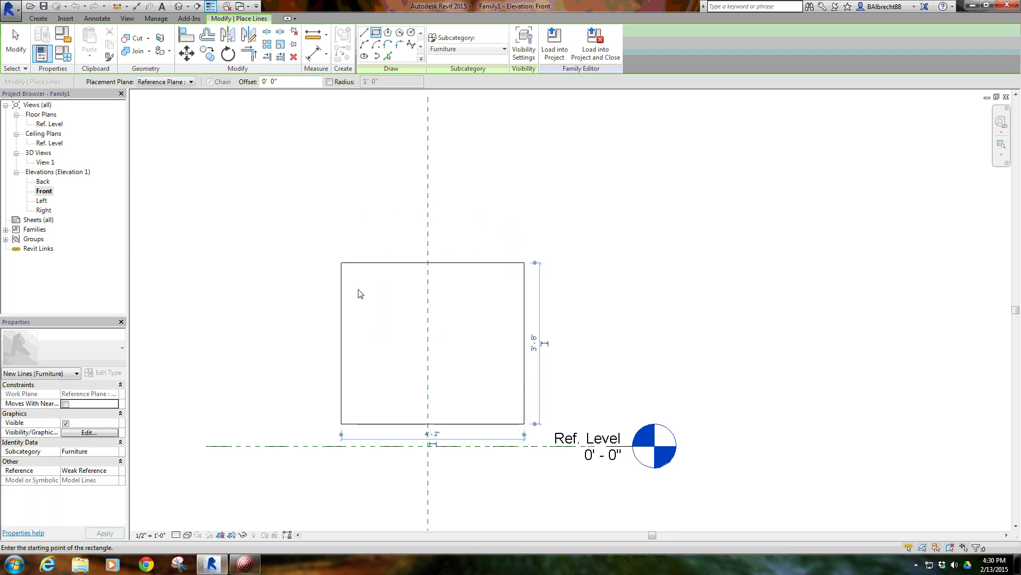
At a 1 1/2" offset, draw the inset drawer and door opening rectangles.
left_click(273, 82)
type("1.5\"")
key("Return")
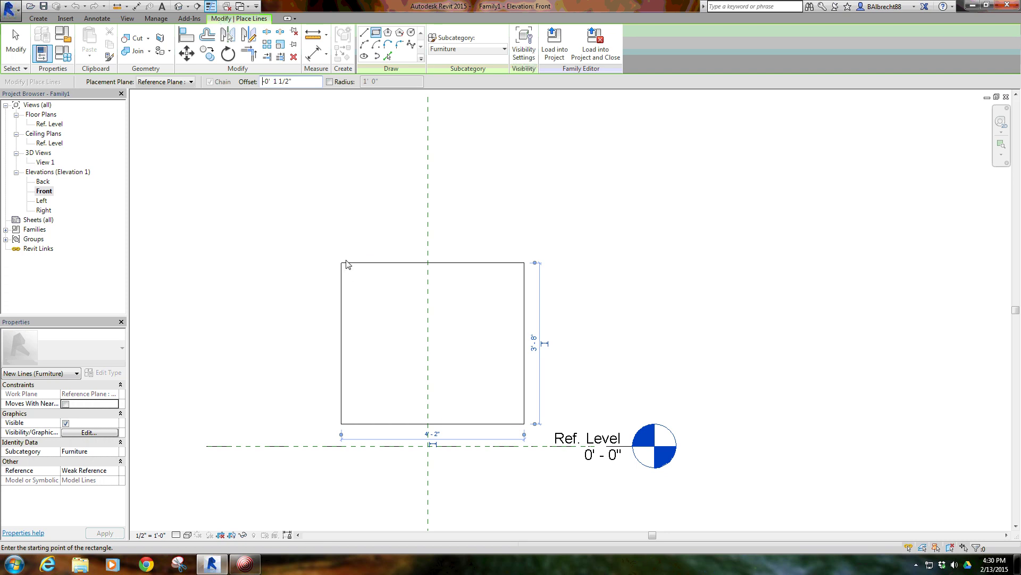
left_click(342, 263)
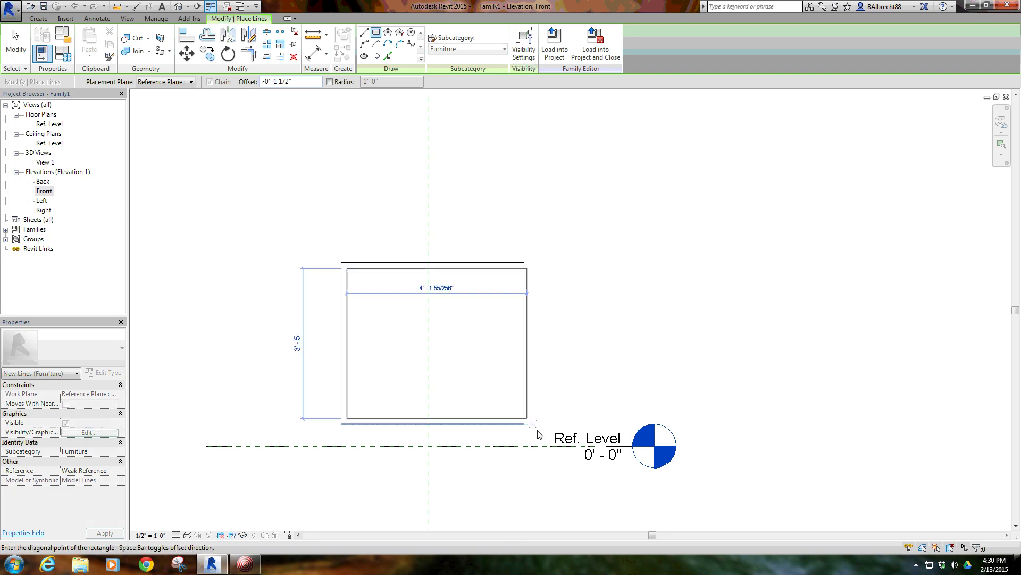
left_click(526, 312)
left_click(342, 303)
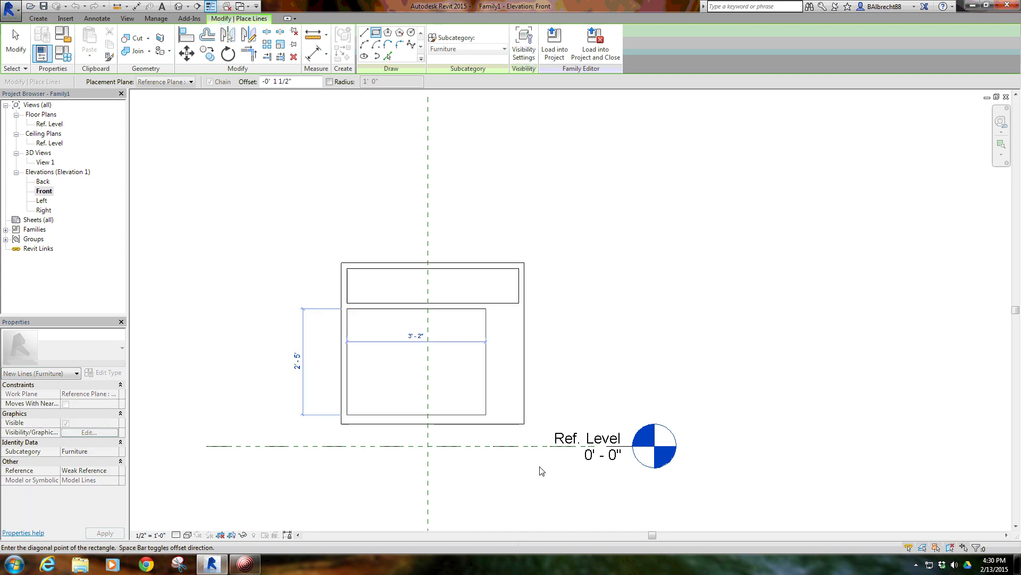
left_click(525, 423)
scroll(470, 388, "up", 1)
middle_click_drag(471, 378, 471, 385)
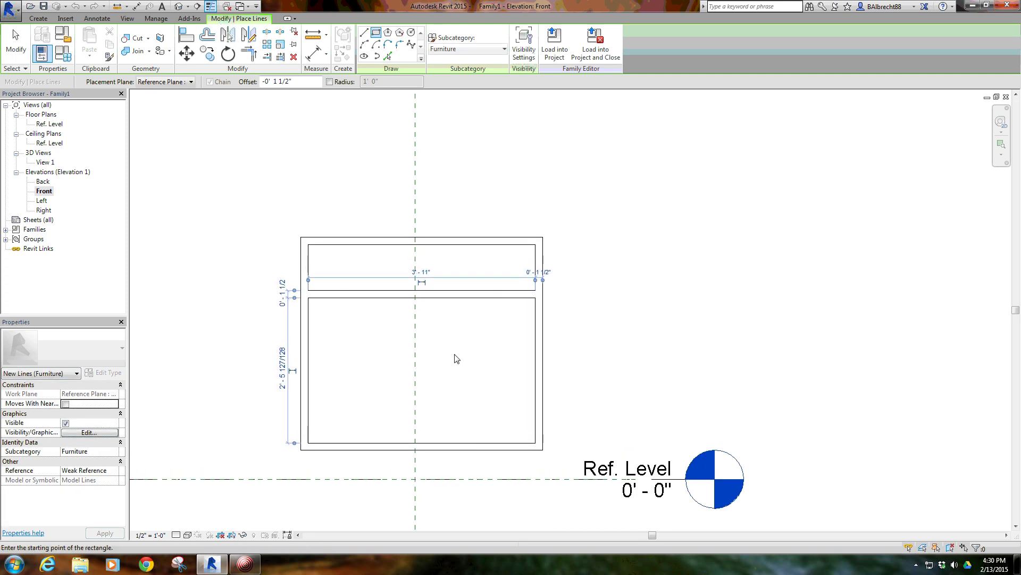
At a 3/8" offset, draw inner rectangles inside the drawer and door openings.
left_click(281, 82)
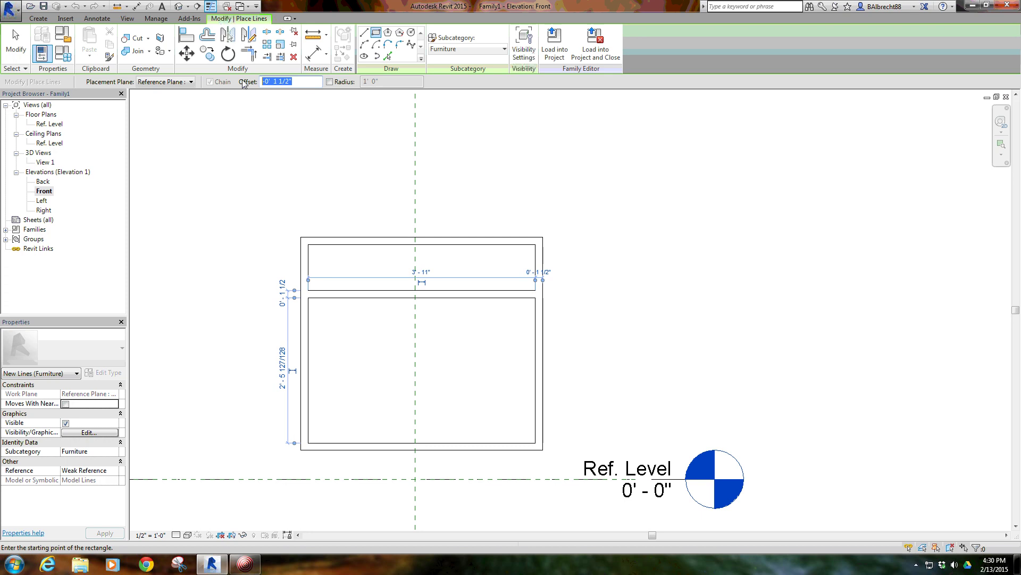
type("-")
type("/8\"")
key("Return")
left_click(310, 246)
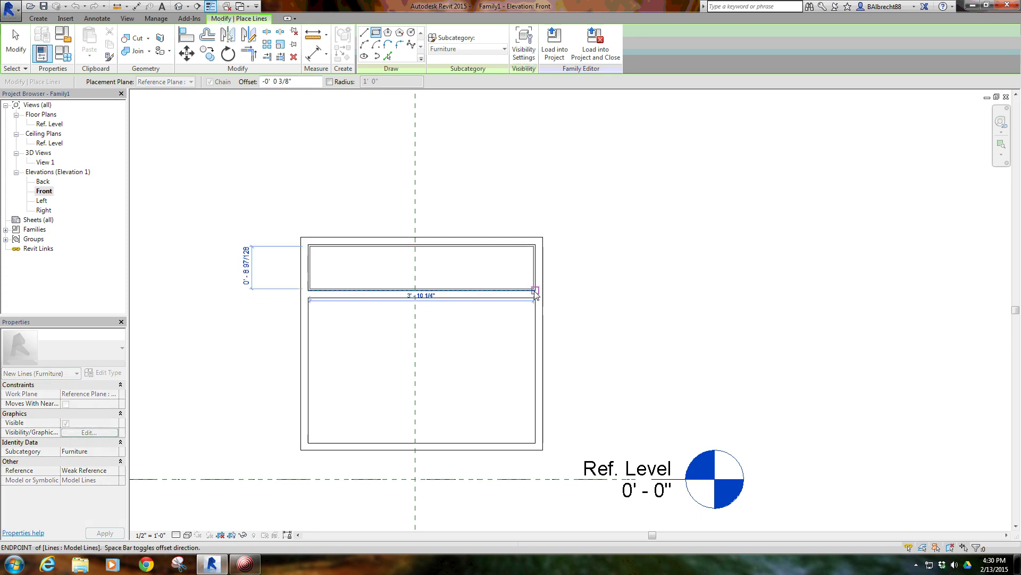
left_click(535, 290)
left_click(310, 298)
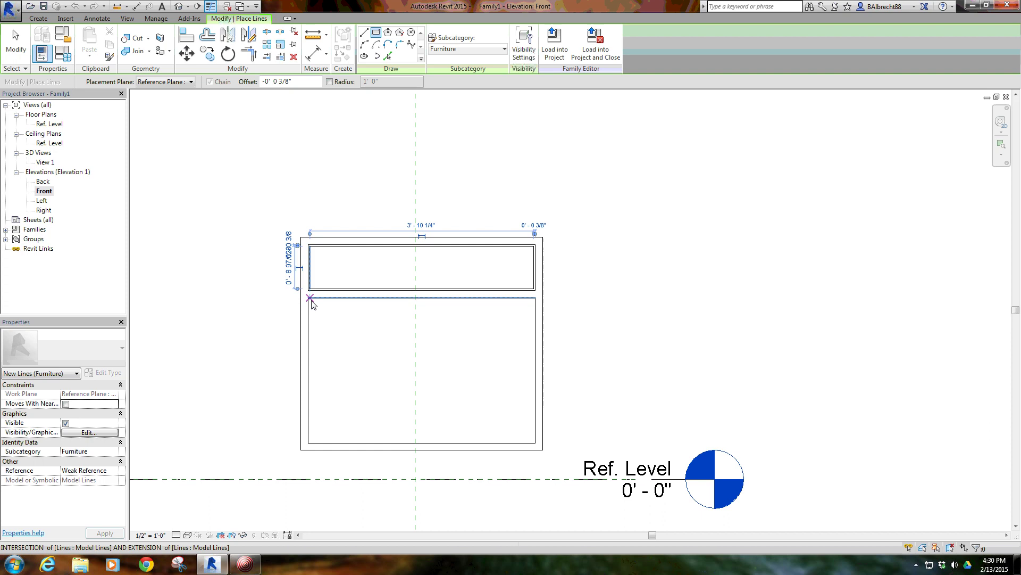
left_click(535, 442)
At a 1/16" offset, draw the thin panel outline rectangles, then exit line drawing.
left_click_drag(302, 83, 239, 88)
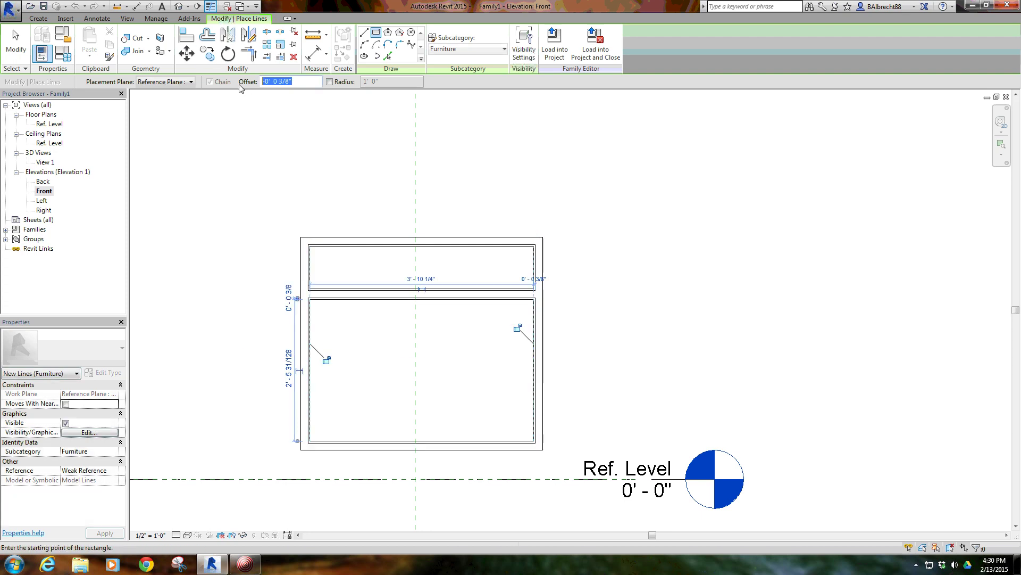
type("1/16")
key("Return")
left_click(312, 250)
scroll(525, 285, "up", 2)
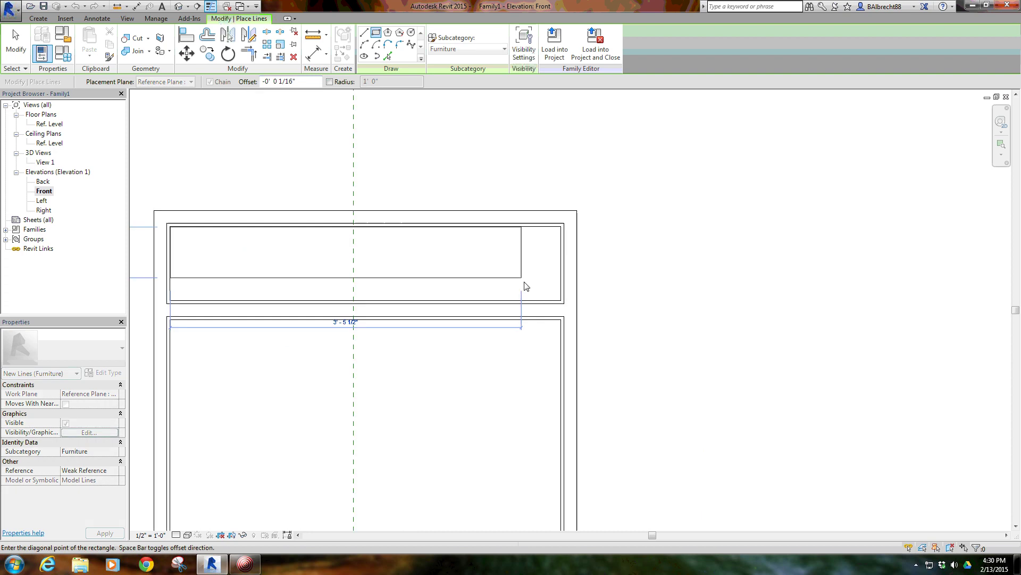
left_click(559, 301)
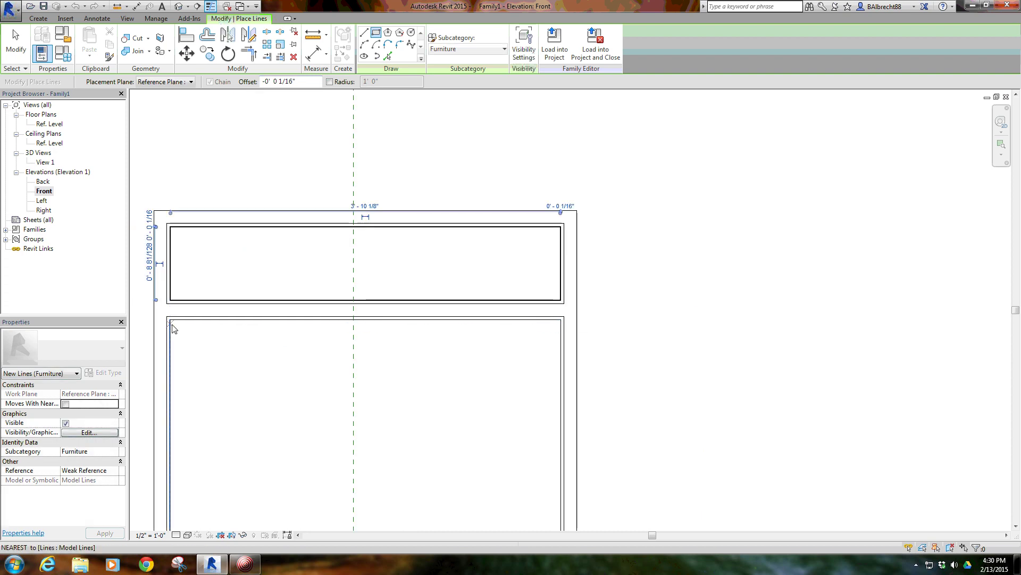
left_click(172, 321)
middle_click_drag(358, 526, 327, 417)
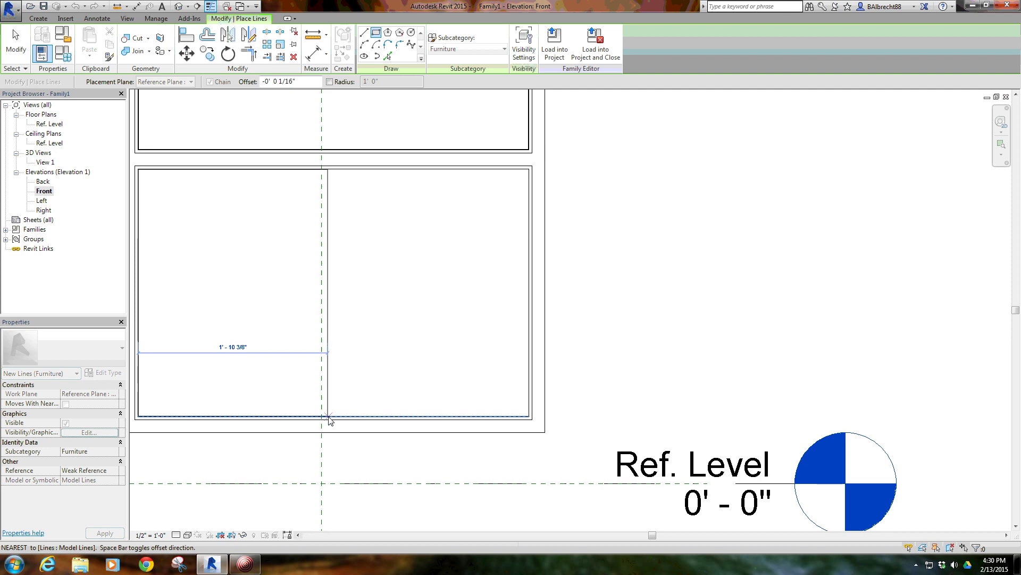
left_click(336, 418)
scroll(350, 195, "up", 2)
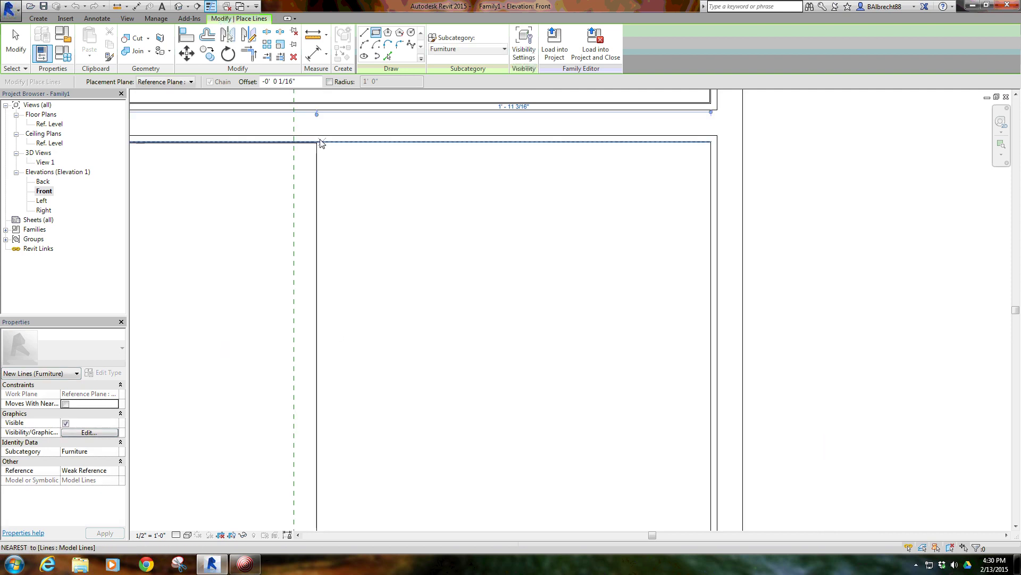
left_click(318, 143)
scroll(426, 355, "down", 1)
middle_click_drag(427, 355, 360, 219)
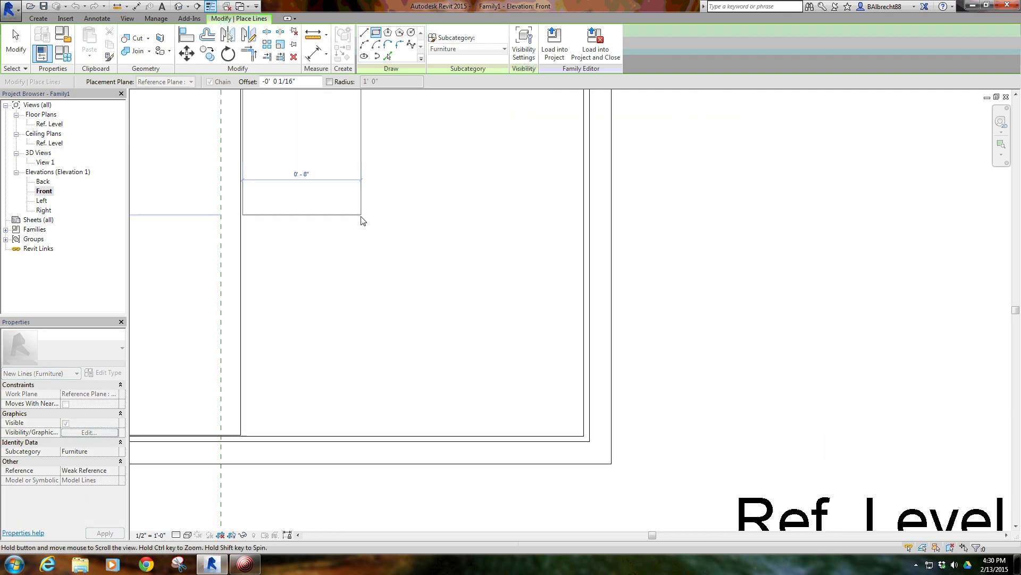
left_click(585, 438)
scroll(424, 318, "down", 1)
scroll(379, 266, "down", 1)
right_click(338, 199)
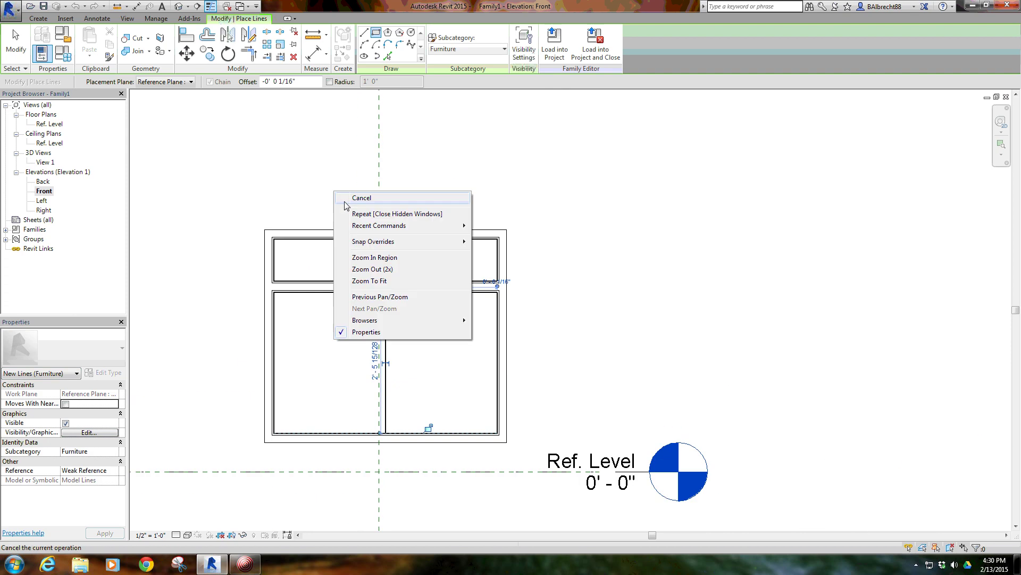
left_click(348, 187)
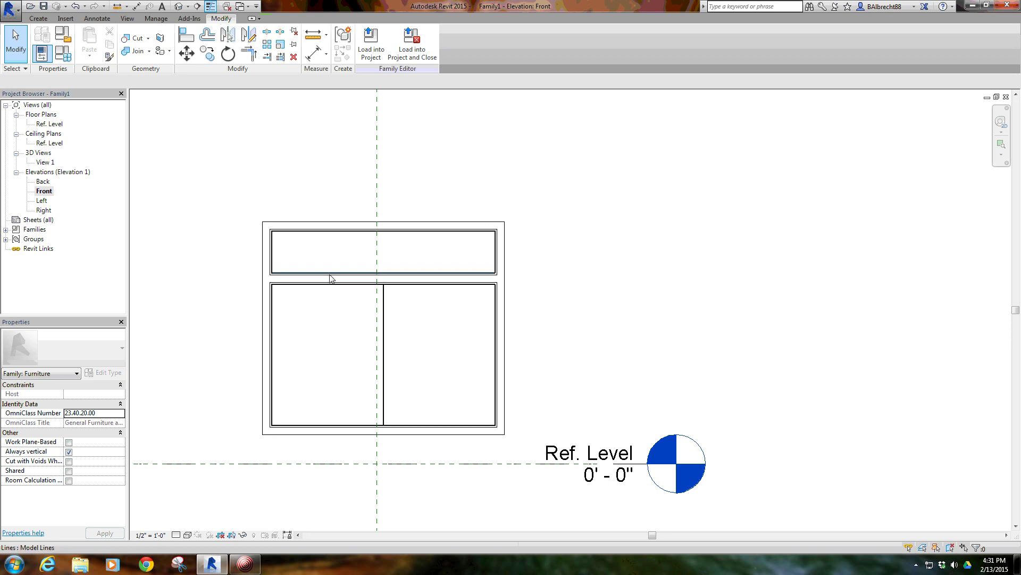
scroll(312, 333, "up", 1)
scroll(324, 333, "down", 2)
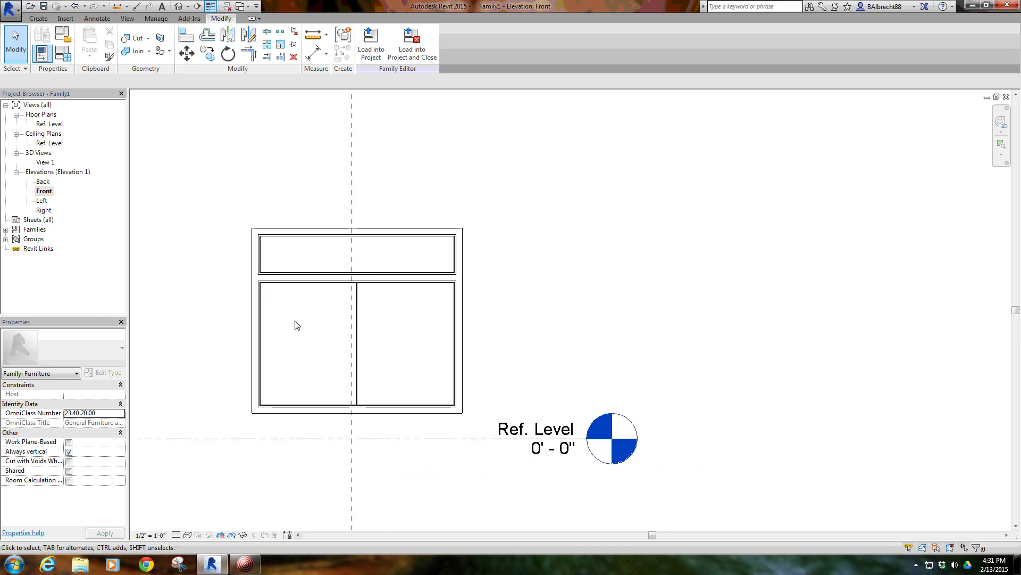
left_click(177, 9)
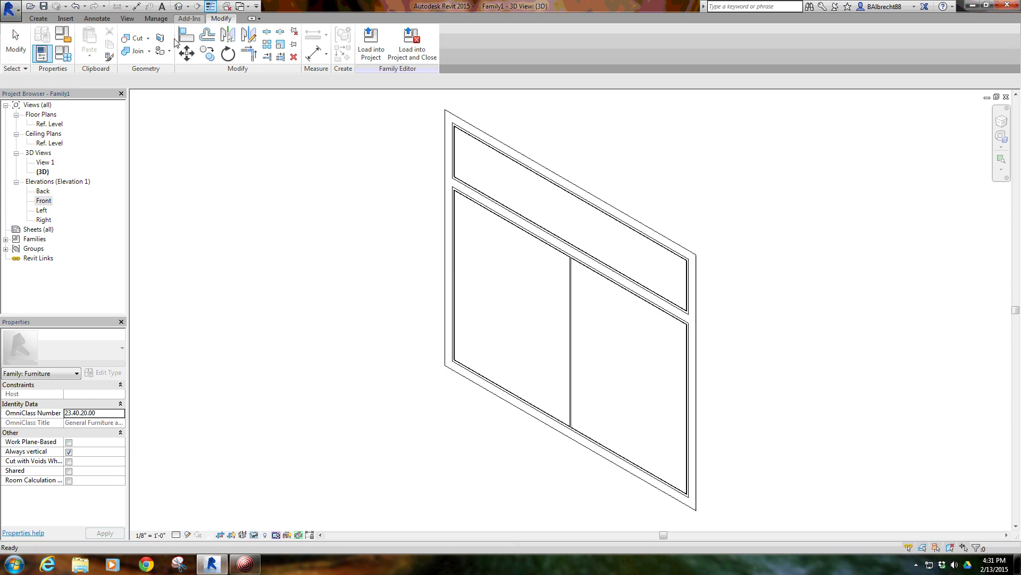
middle_click_drag(400, 303, 472, 235, "shift")
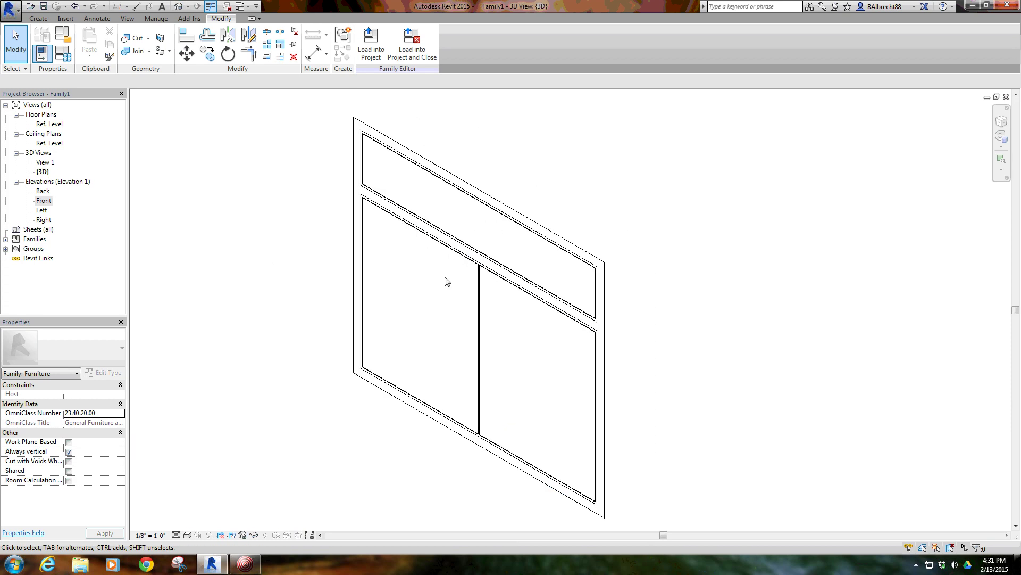
key("ctrl+Tab")
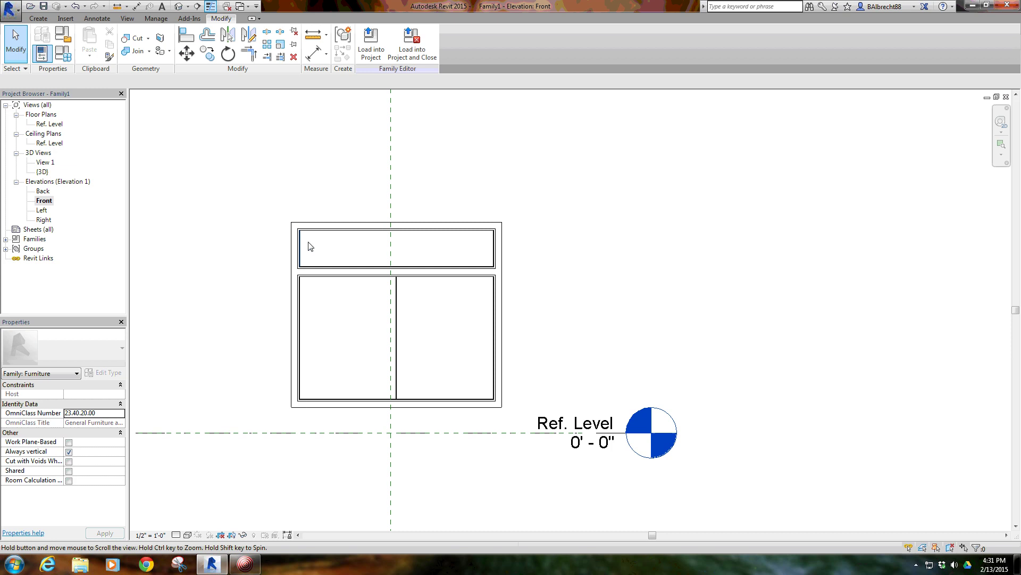
Sketch a solid extrusion from three rectangles: cabinet outline, drawer panel and lower panel.
left_click(40, 23)
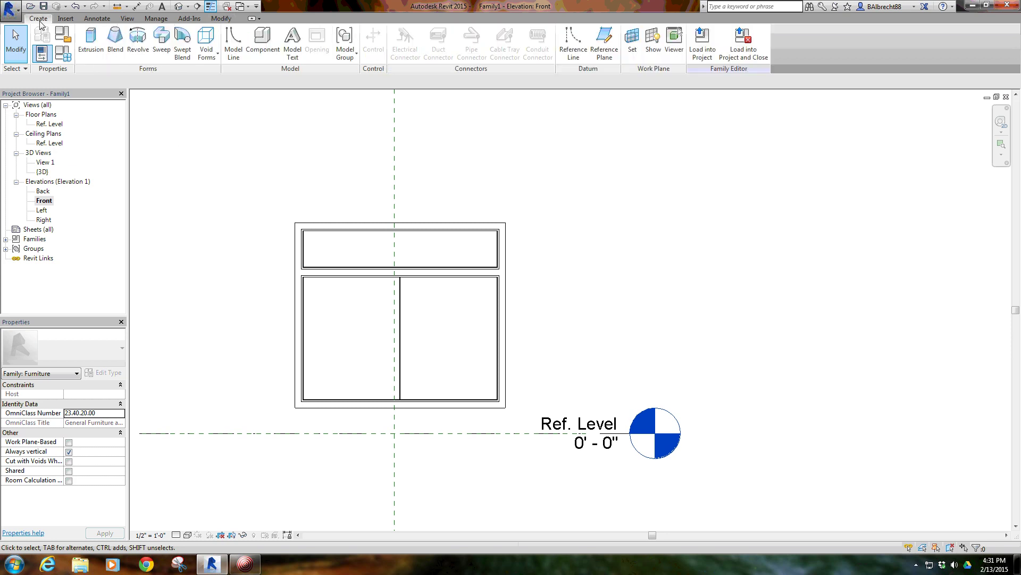
left_click(92, 39)
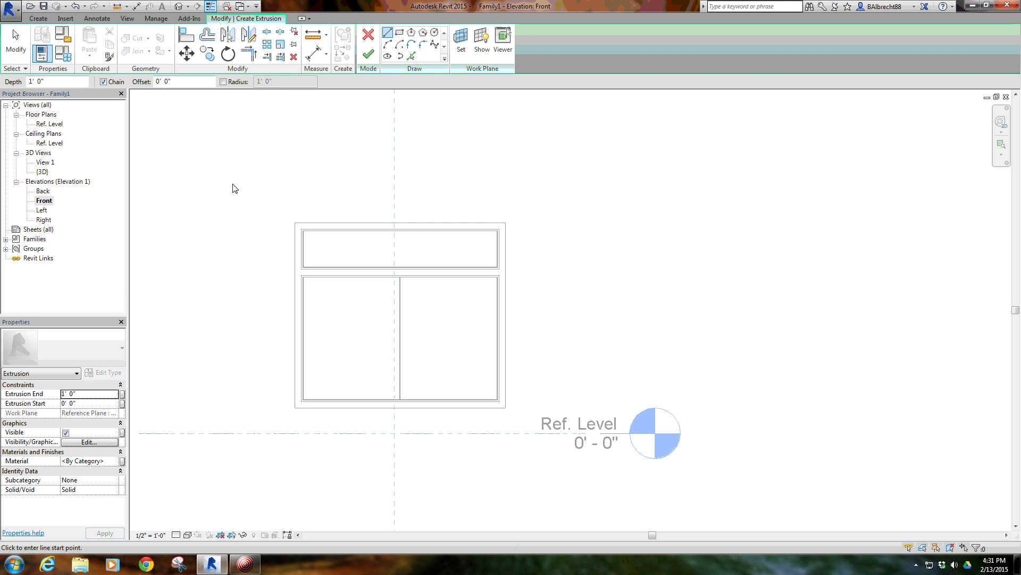
left_click(400, 33)
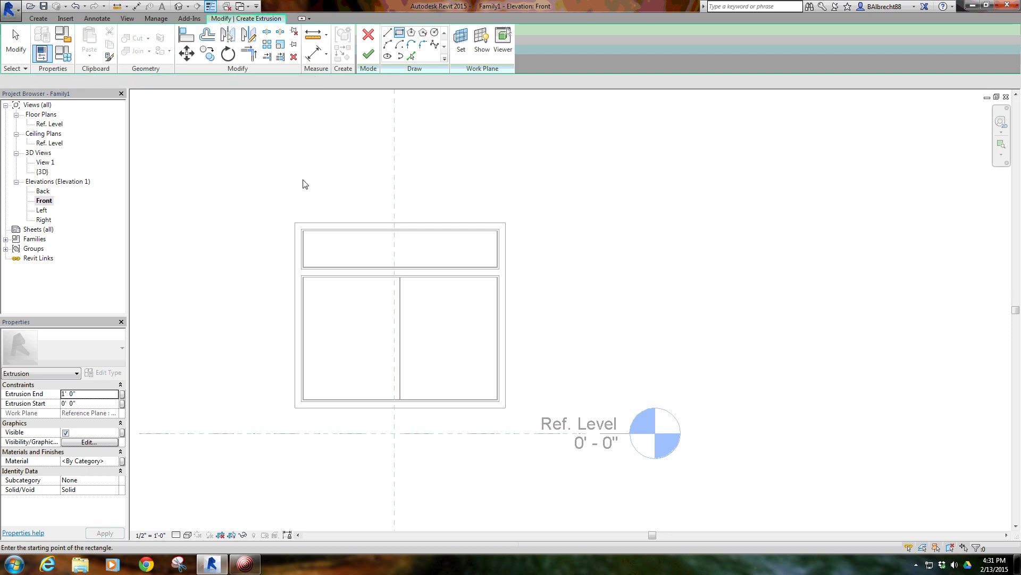
left_click(295, 223)
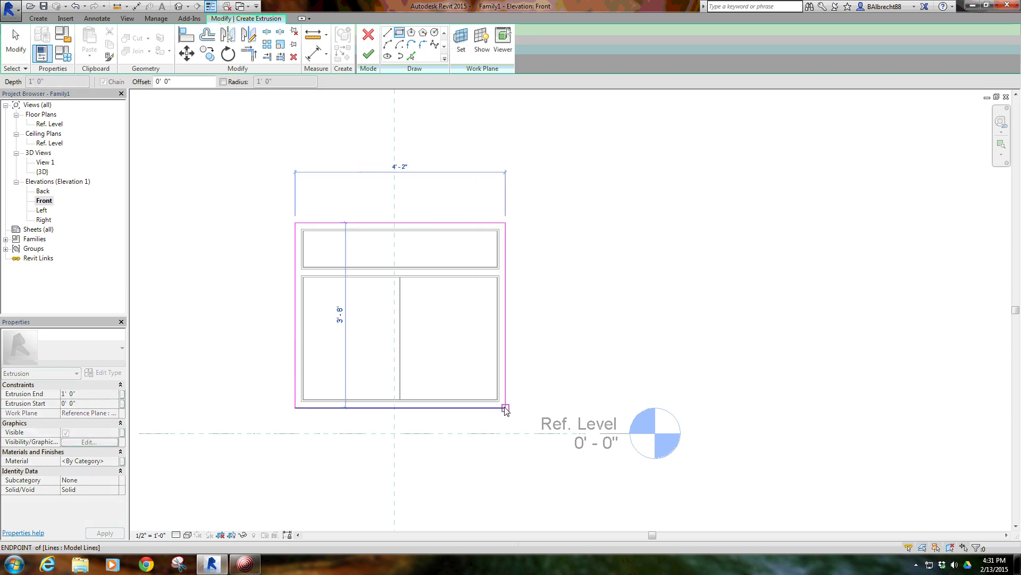
left_click(505, 407)
scroll(312, 238, "up", 2)
scroll(290, 218, "down", 1)
left_click(293, 221)
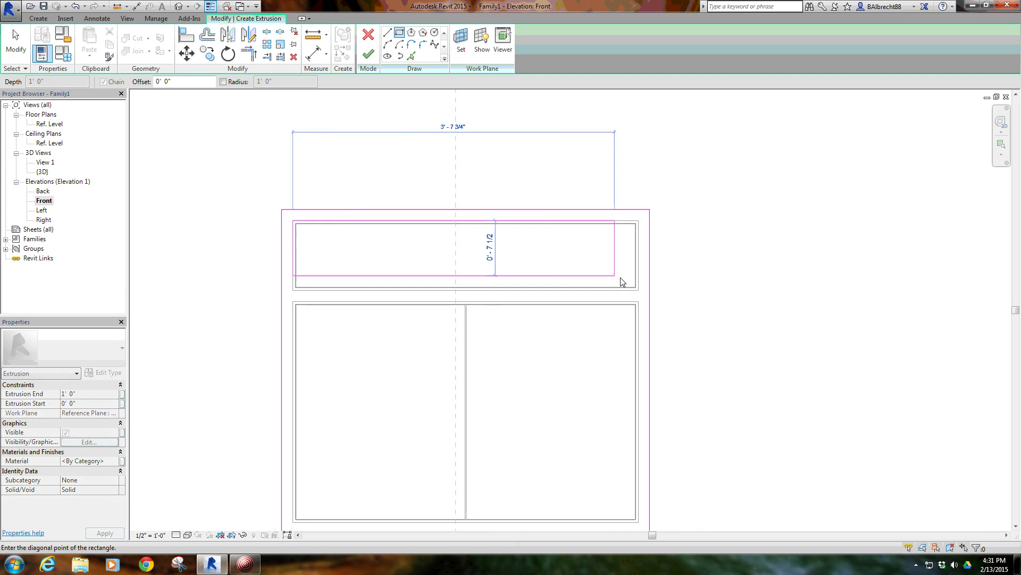
left_click(639, 291)
middle_click_drag(377, 304, 369, 250)
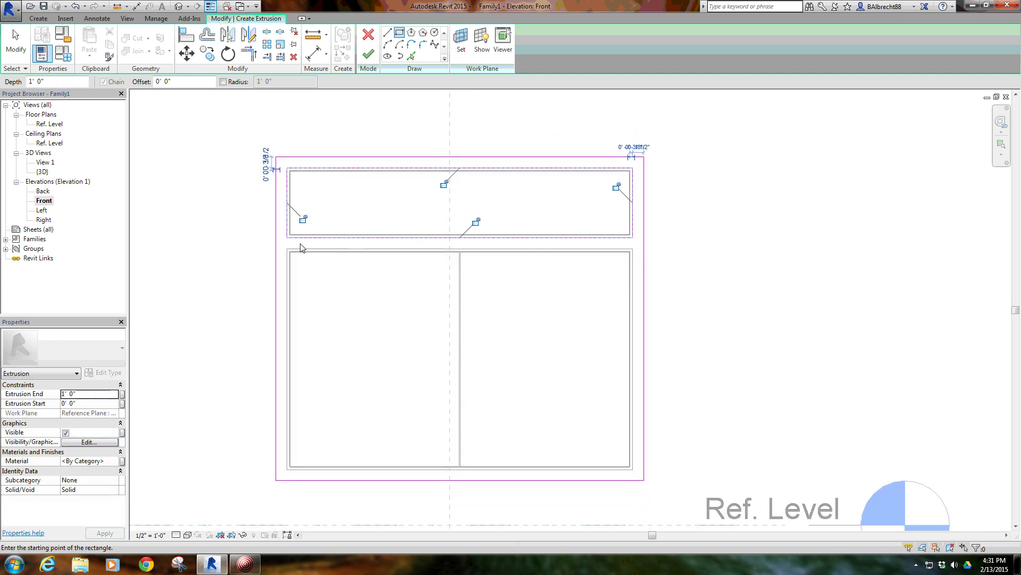
left_click(288, 251)
left_click(632, 466)
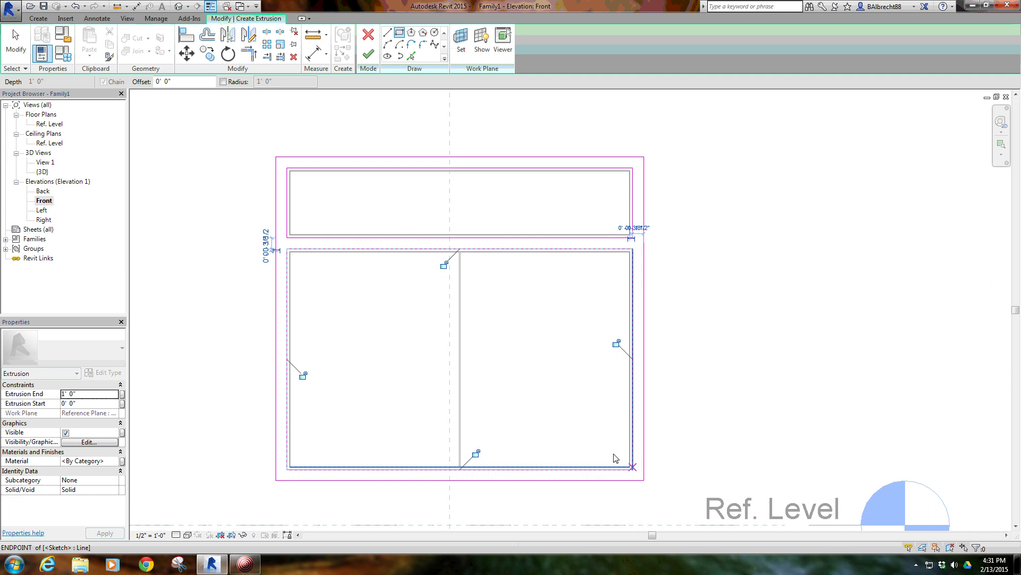
right_click(478, 315)
left_click(510, 318)
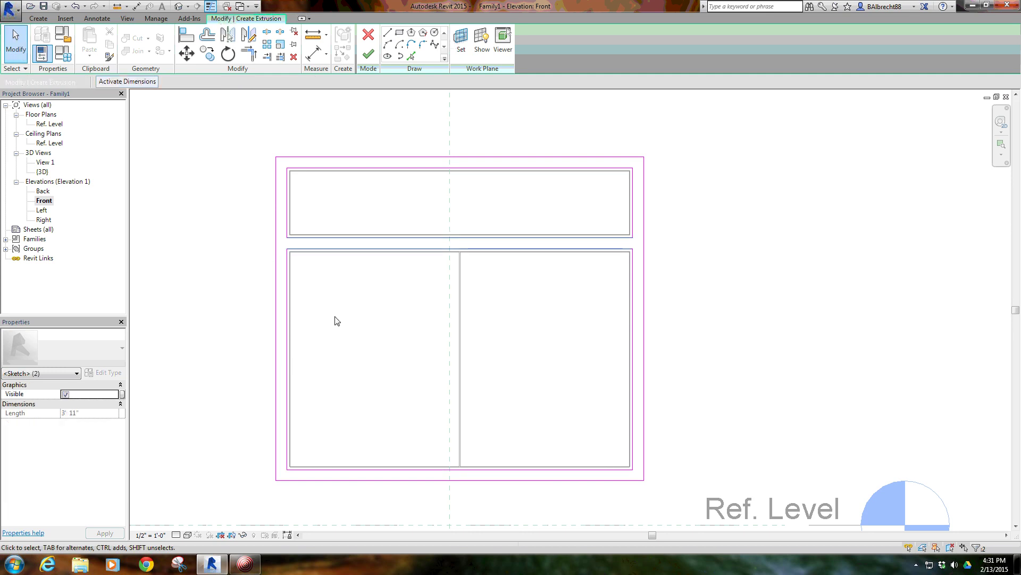
Set the sketch line gap between the rectangles to a 6-inch offset from the top.
left_click(296, 248)
scroll(275, 232, "up", 2)
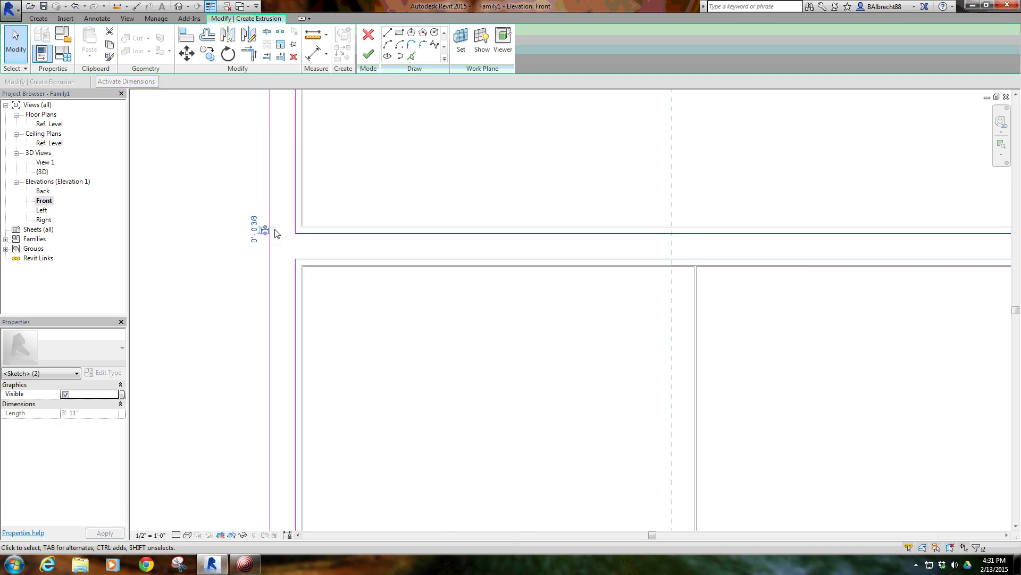
scroll(263, 229, "up", 2)
scroll(300, 196, "down", 2)
scroll(343, 114, "down", 1)
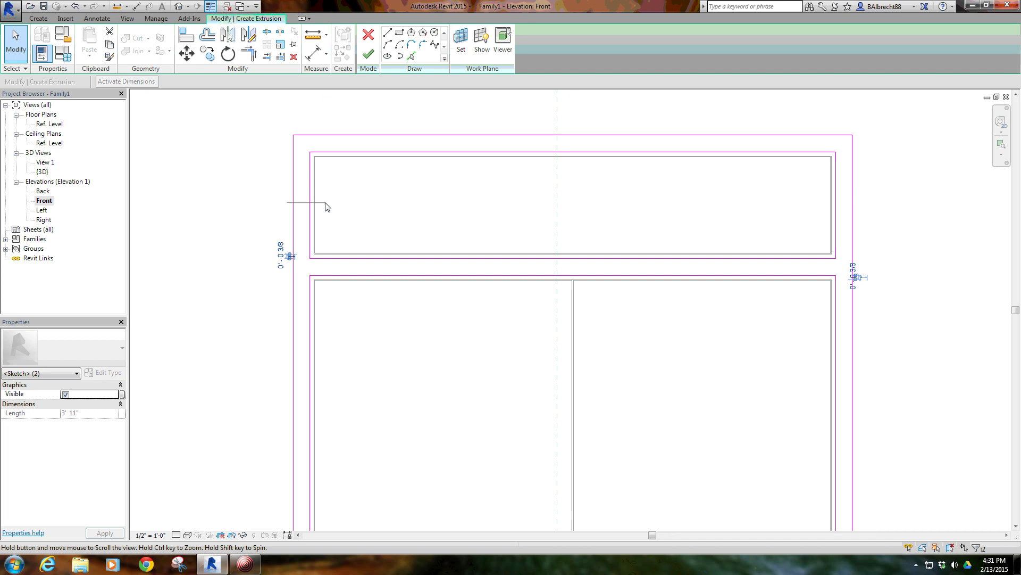
left_click(281, 201)
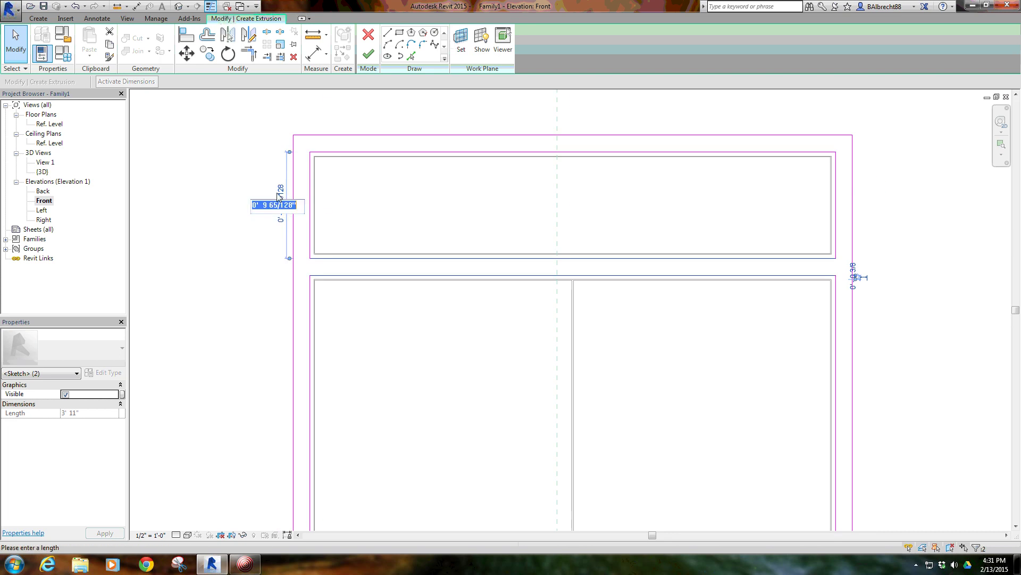
type("6")
key("Return")
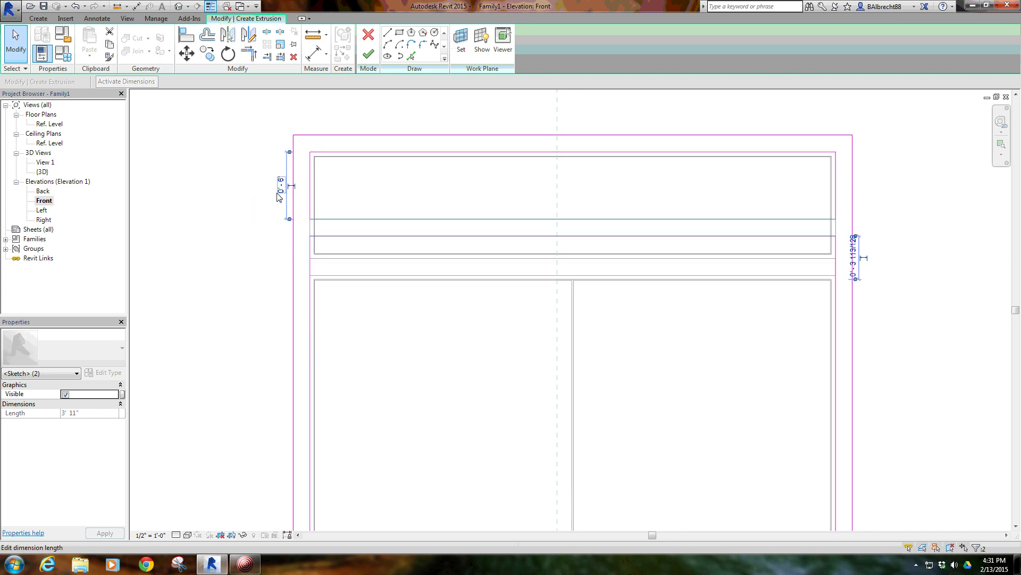
left_click(251, 253)
scroll(244, 218, "down", 1)
scroll(248, 207, "down", 1)
scroll(237, 196, "down", 1)
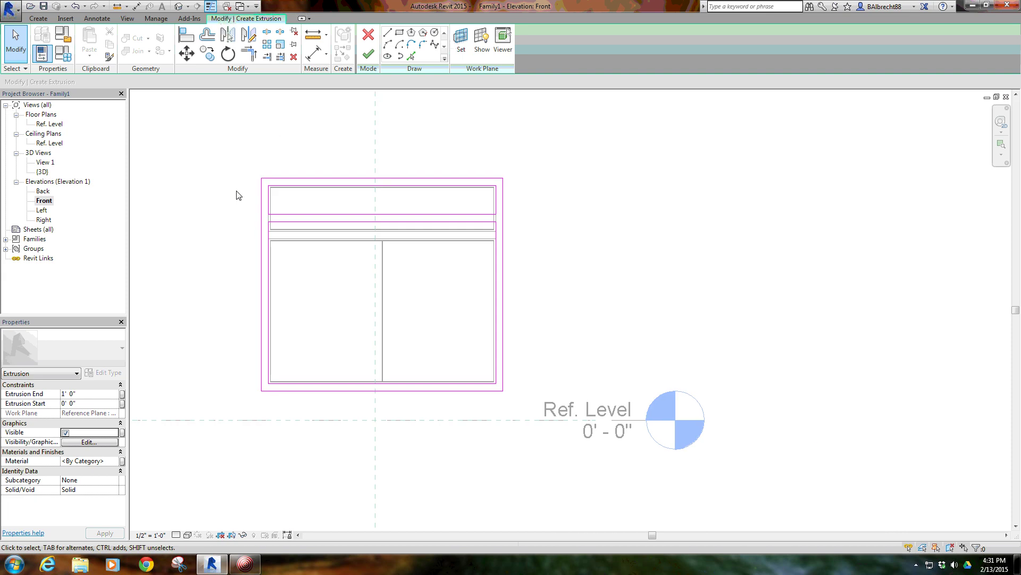
Place the six top sketch lines at 2'-10 1/2" above Ref. Level.
left_click_drag(229, 152, 559, 268)
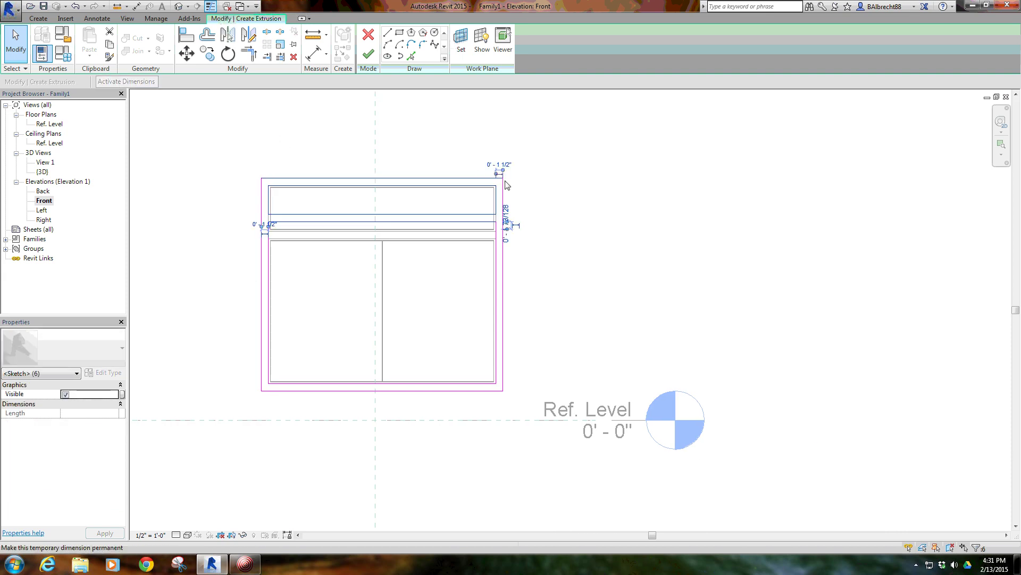
scroll(505, 186, "up", 1)
scroll(505, 192, "up", 1)
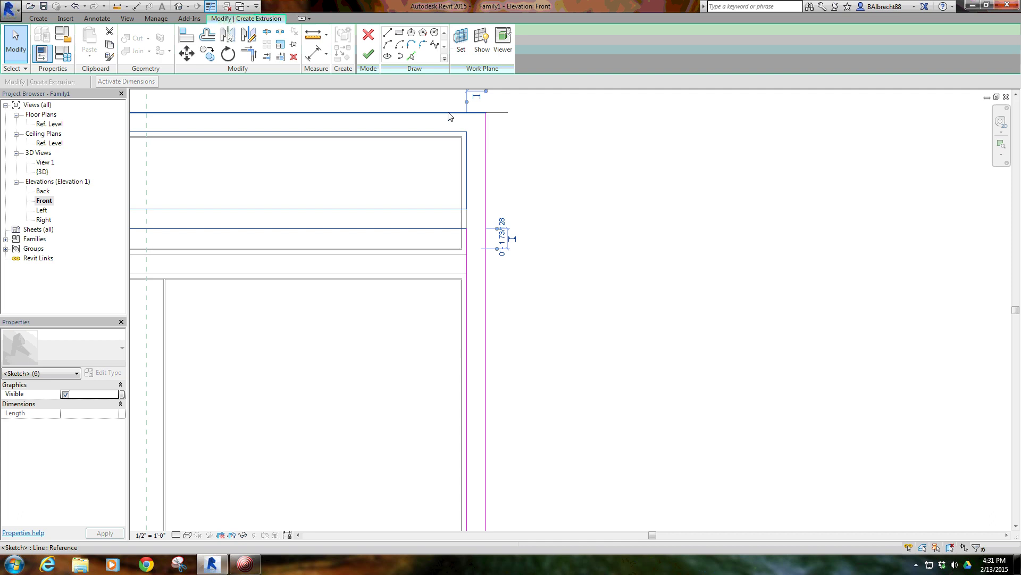
scroll(475, 200, "down", 2)
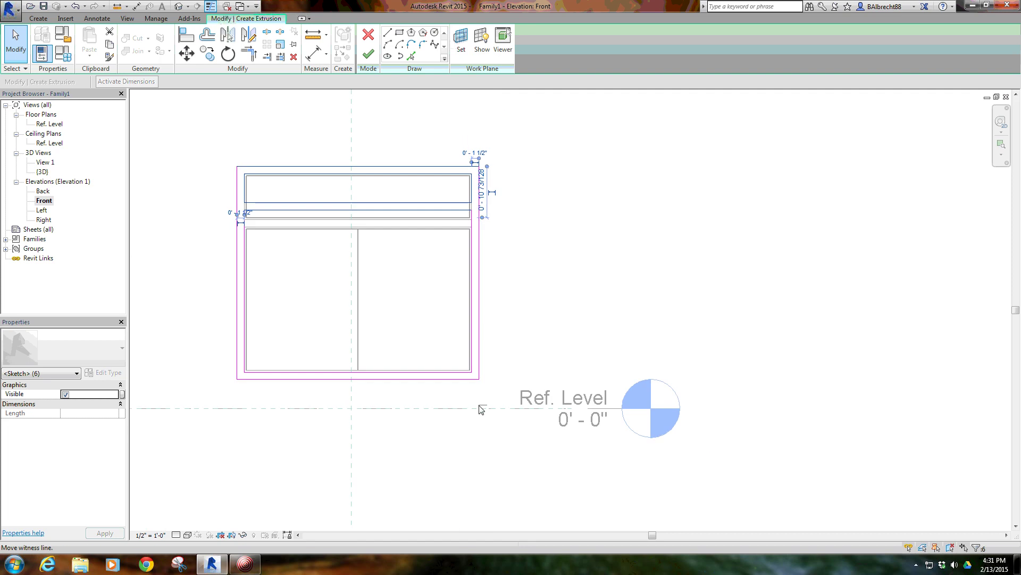
left_click_drag(479, 409, 484, 408)
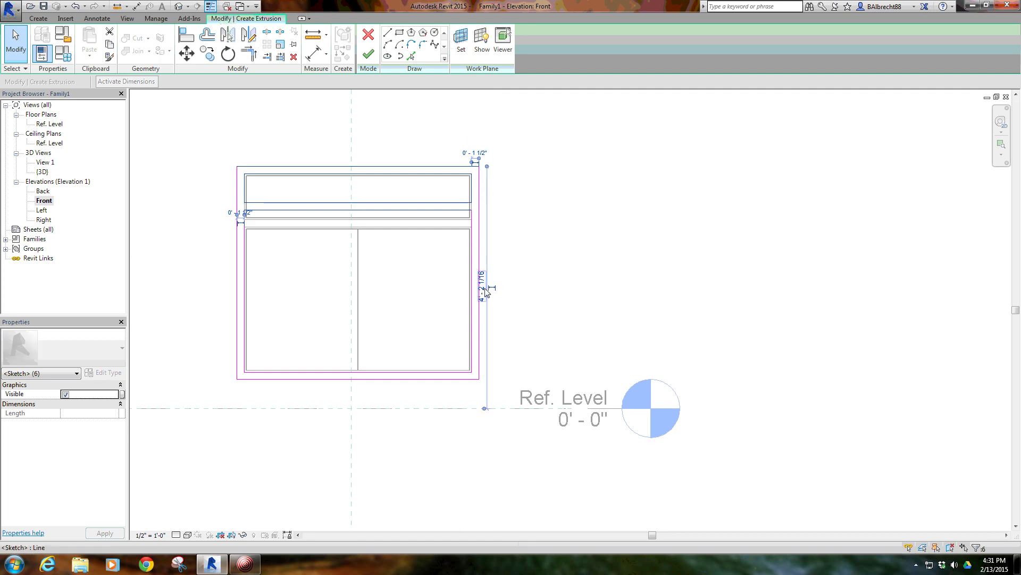
left_click(482, 296)
type("2'10.")
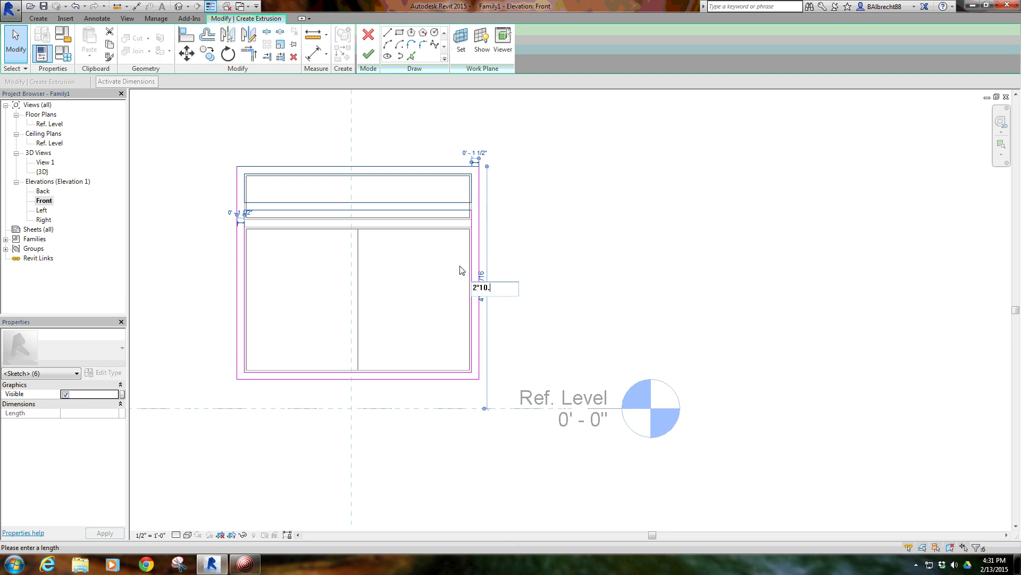
type("5")
key("Return")
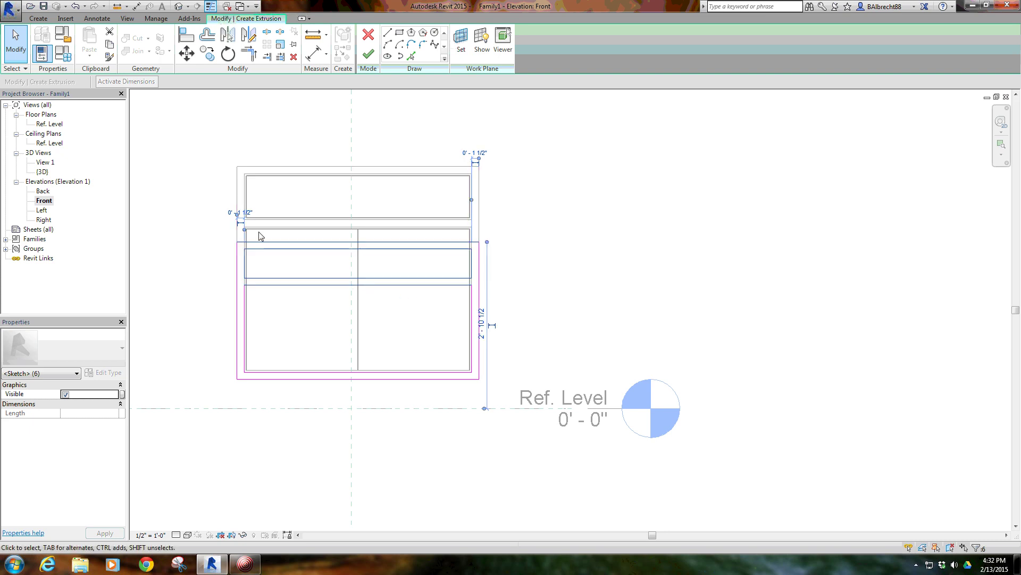
left_click(194, 365)
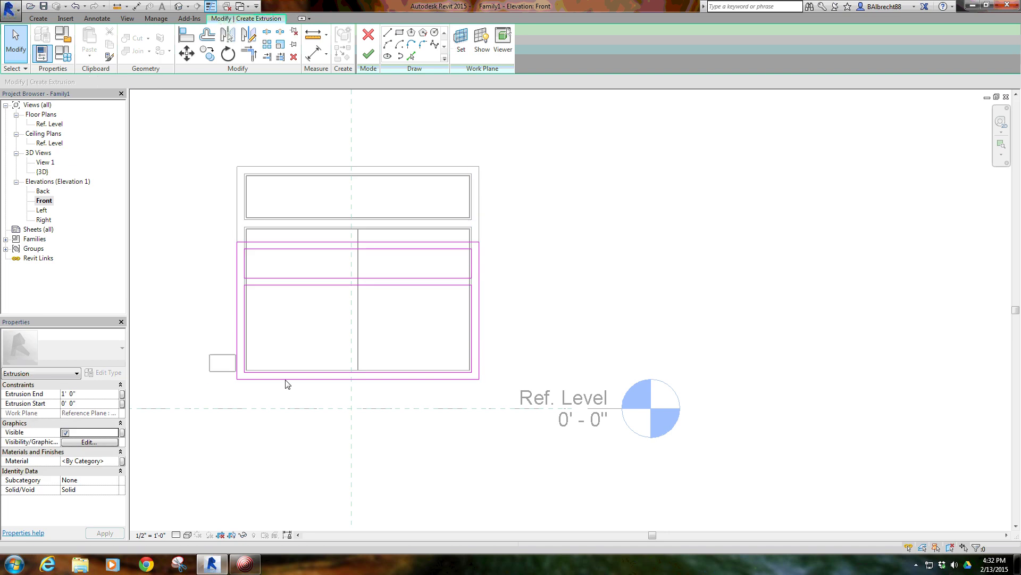
Move the bottom sketch lines down for the toe-kick and finish the extrusion.
left_click_drag(286, 384, 497, 388)
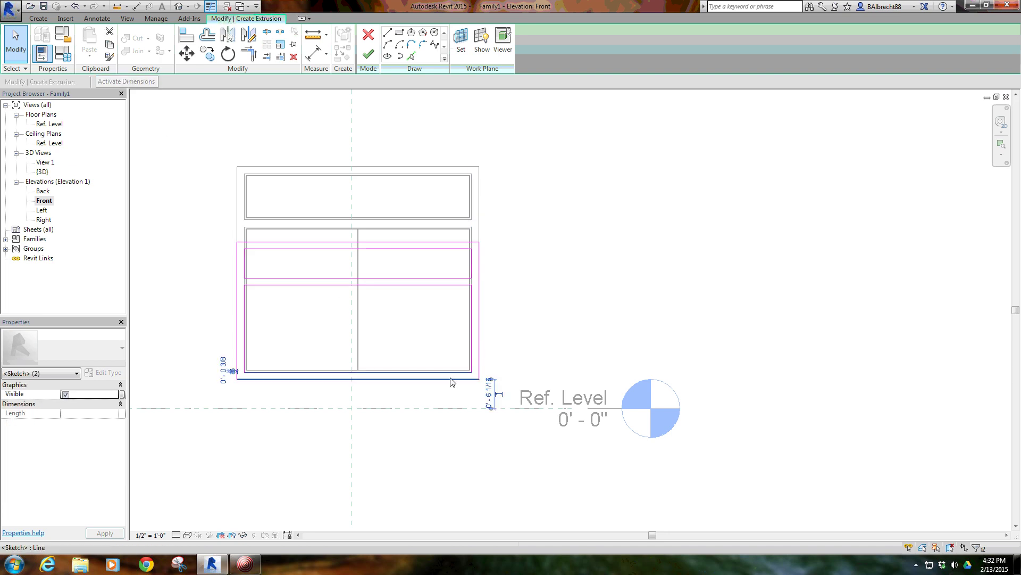
left_click(489, 395)
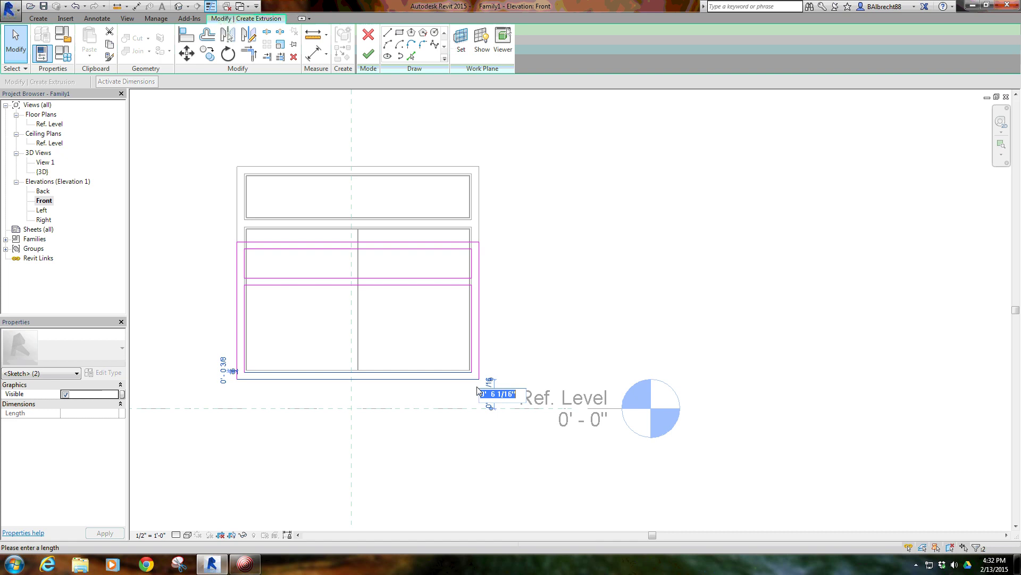
type("0 4")
key("Return")
left_click(513, 258)
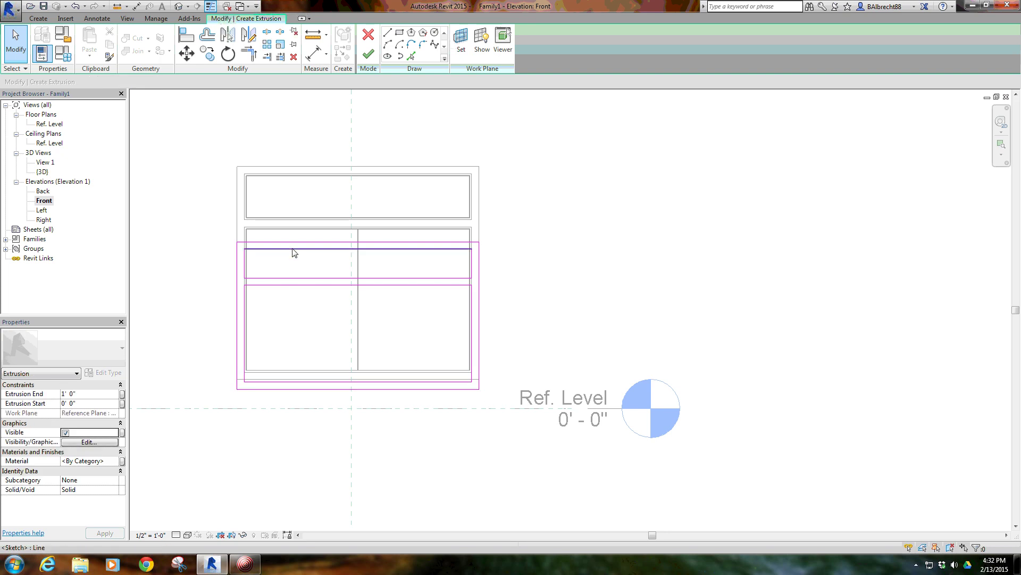
left_click(368, 55)
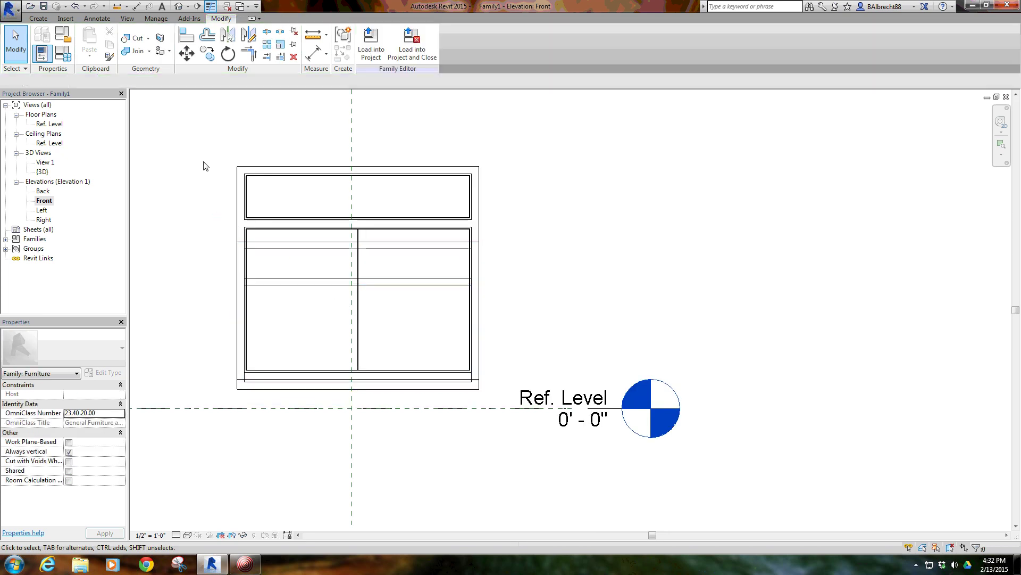
left_click_drag(201, 149, 509, 375)
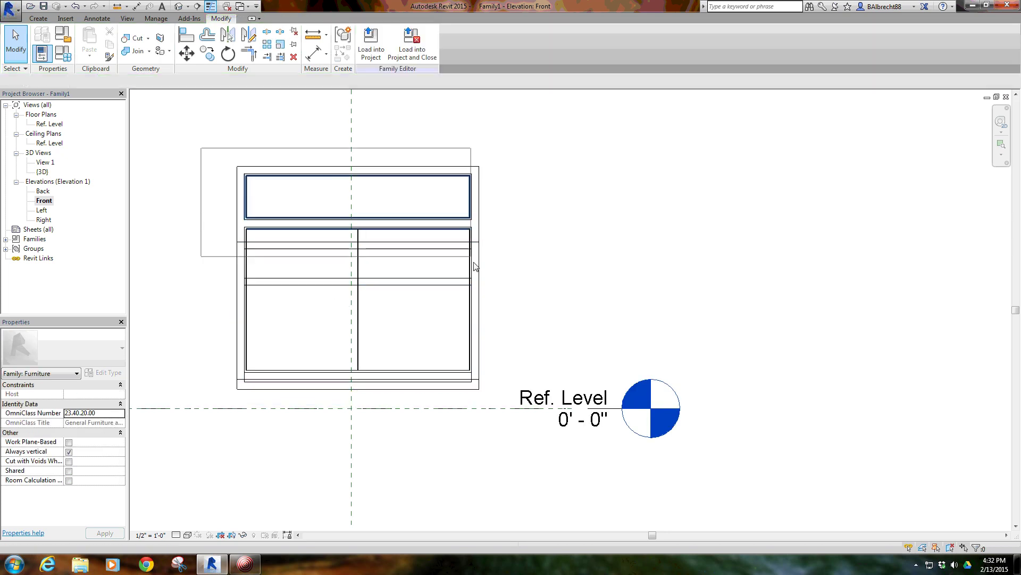
left_click(510, 375)
scroll(413, 335, "up", 1)
scroll(420, 324, "up", 1)
scroll(423, 326, "up", 1)
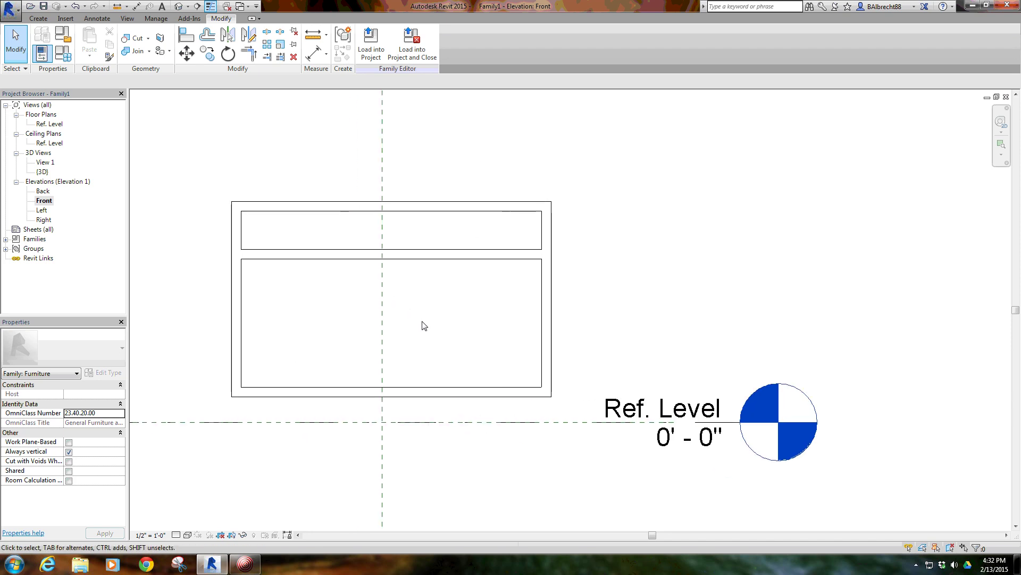
middle_click_drag(424, 326, 440, 297)
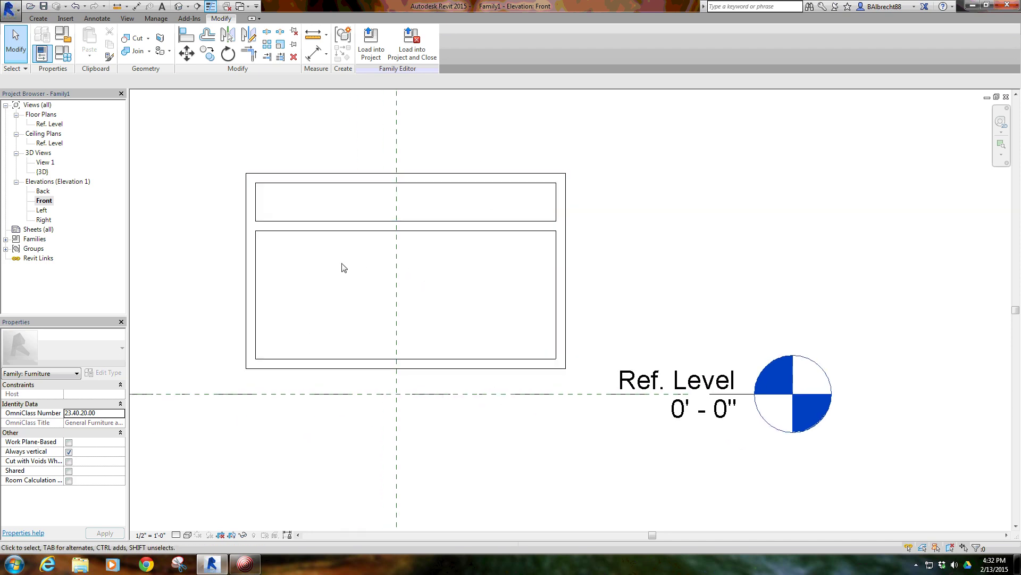
middle_click_drag(230, 147, 215, 149)
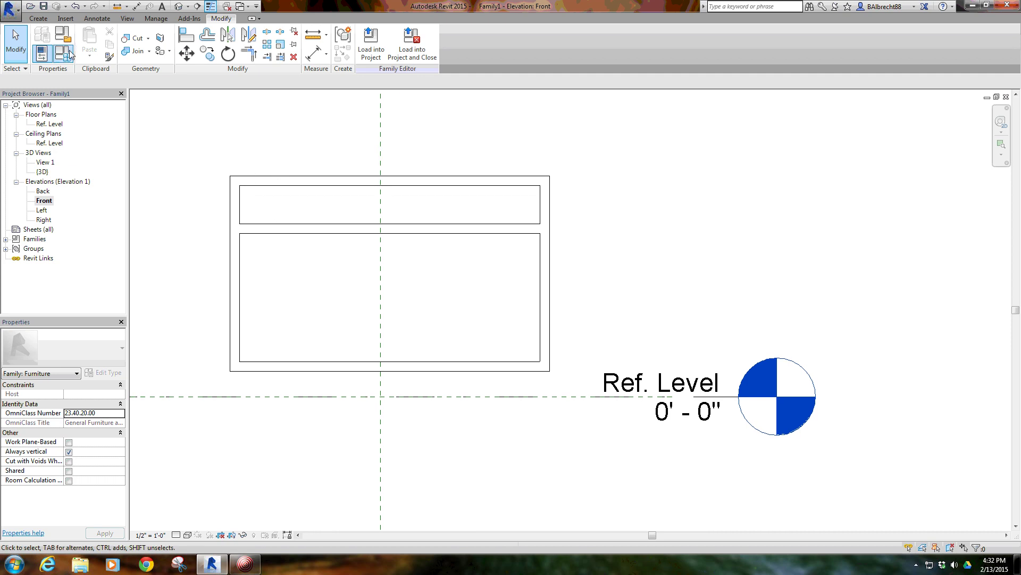
left_click(38, 17)
left_click(162, 42)
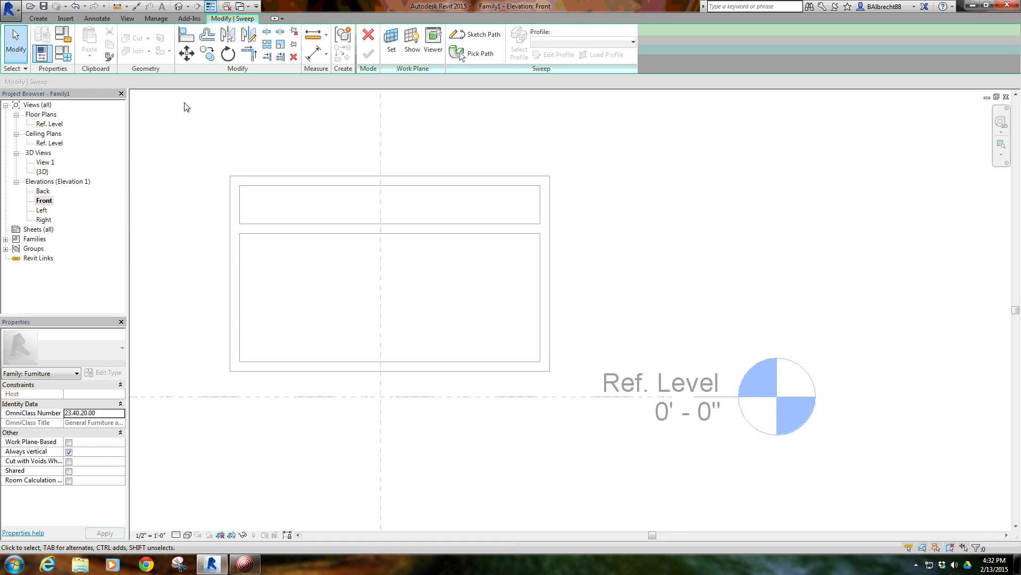
Start a new sweep and sketch a rectangular path around the top drawer opening.
left_click(369, 35)
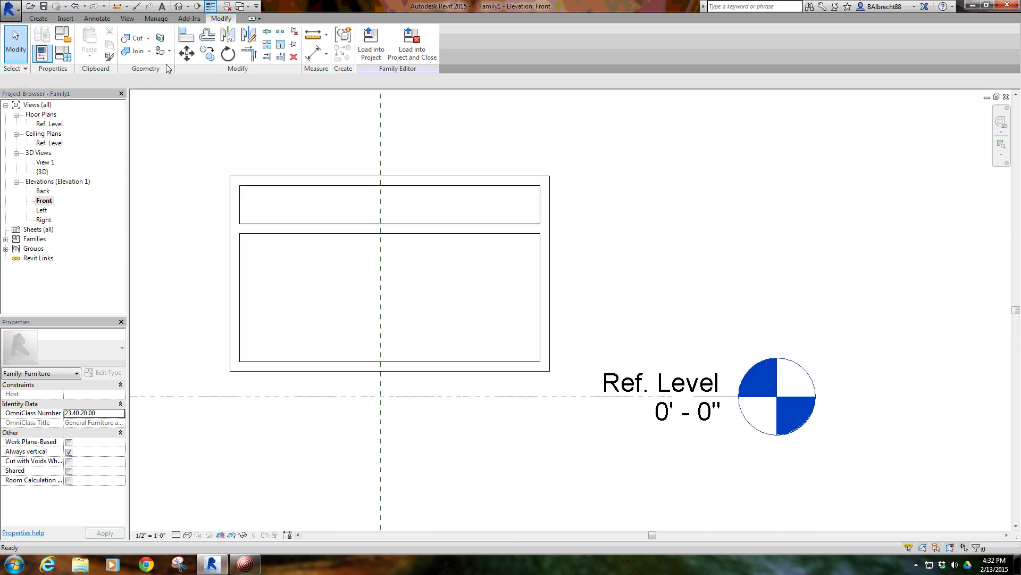
left_click(39, 18)
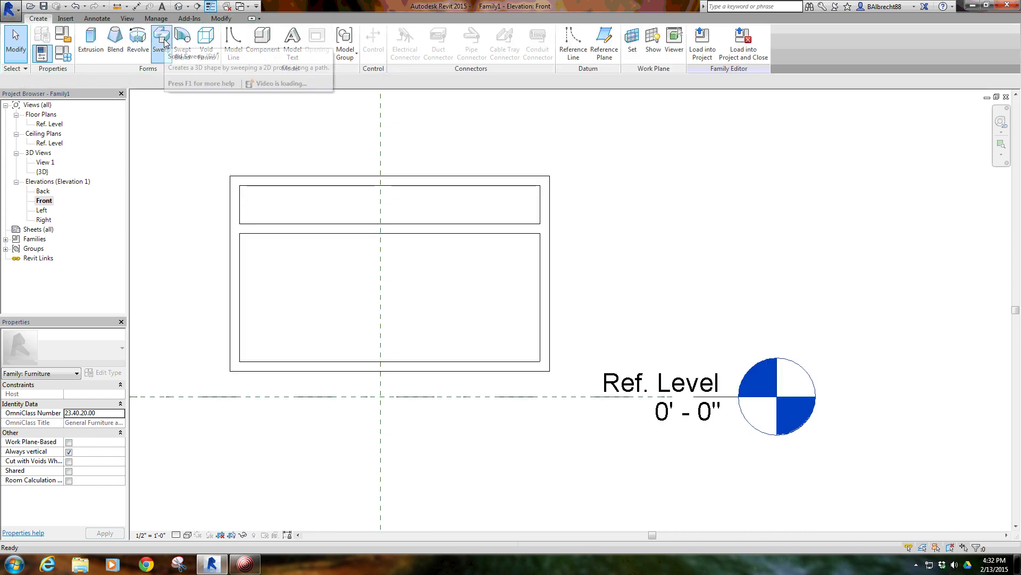
left_click(162, 41)
left_click(479, 34)
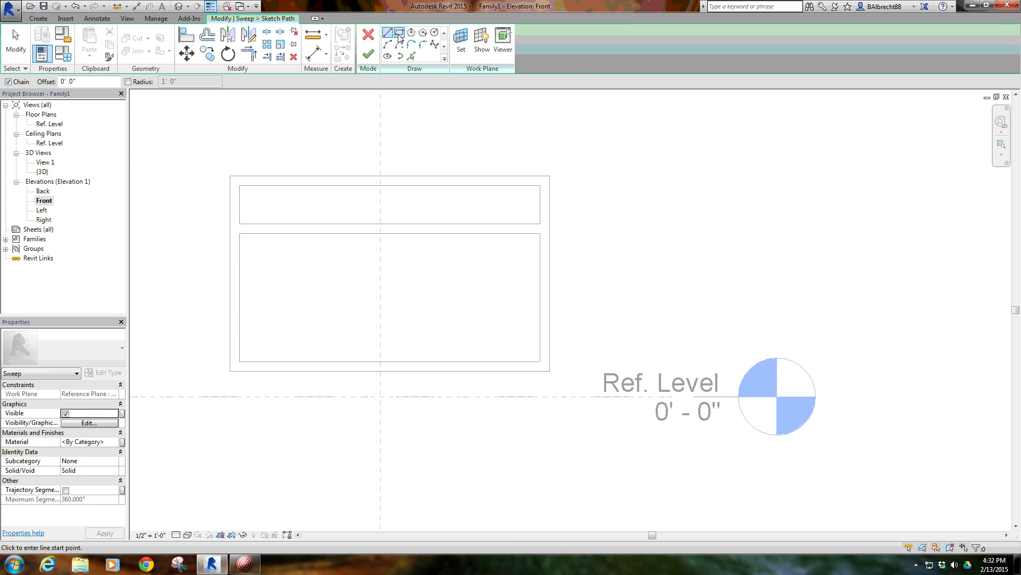
left_click(399, 34)
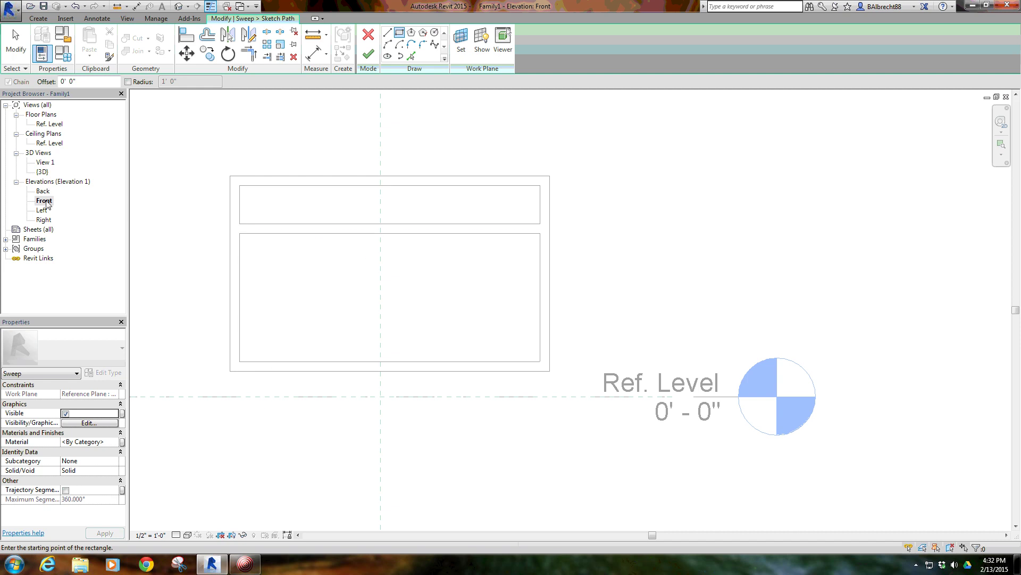
left_click(239, 185)
left_click(540, 224)
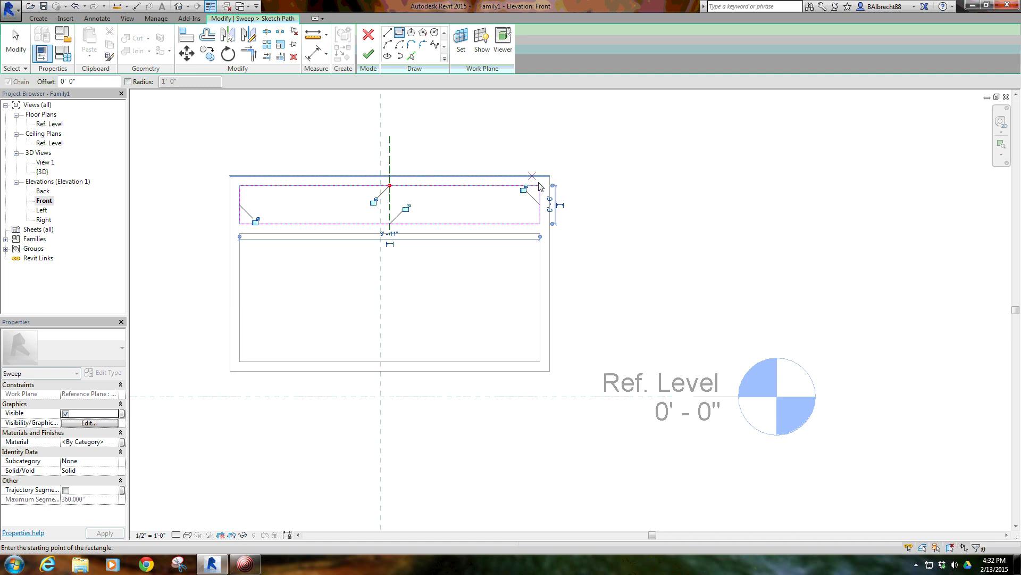
right_click(328, 265)
left_click(338, 274)
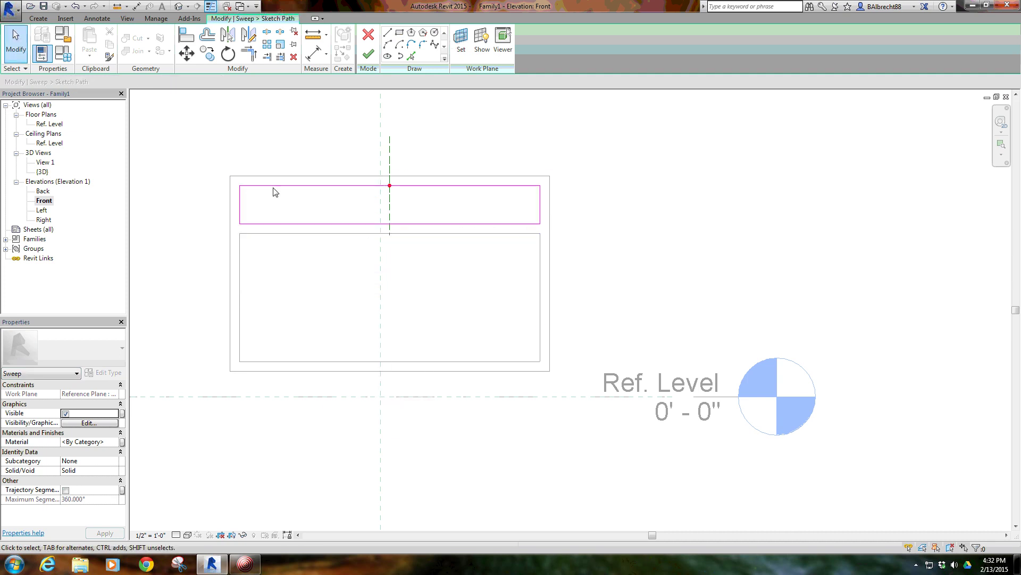
Shift the profile reference plane to the right and finish the sweep path.
left_click(390, 158)
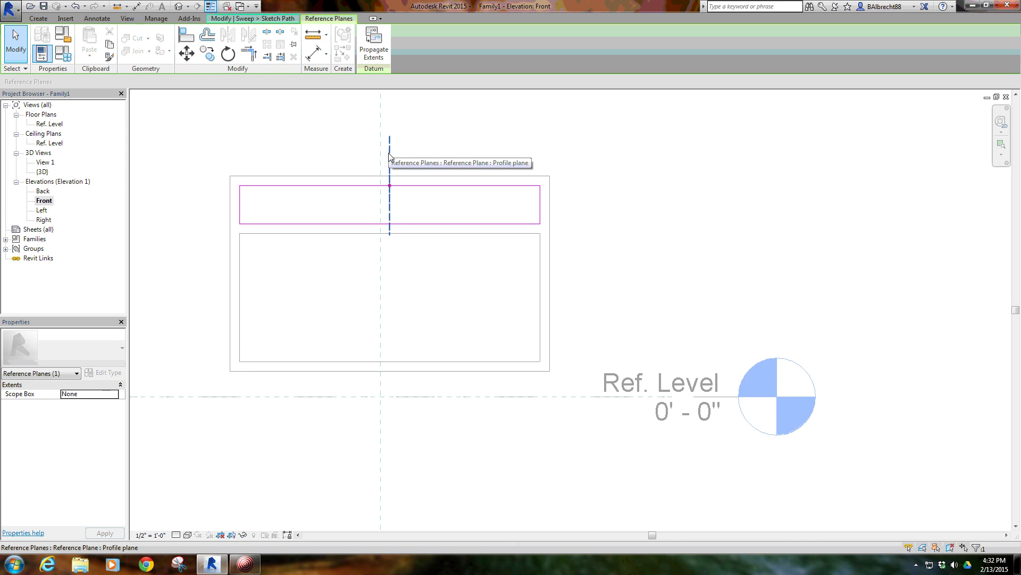
left_click_drag(390, 159, 483, 158)
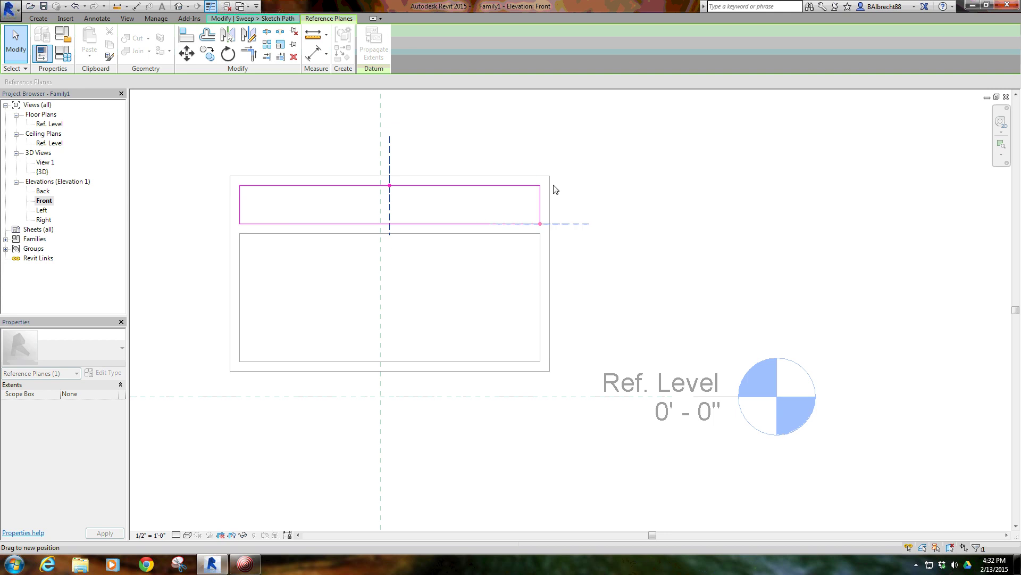
left_click(352, 165)
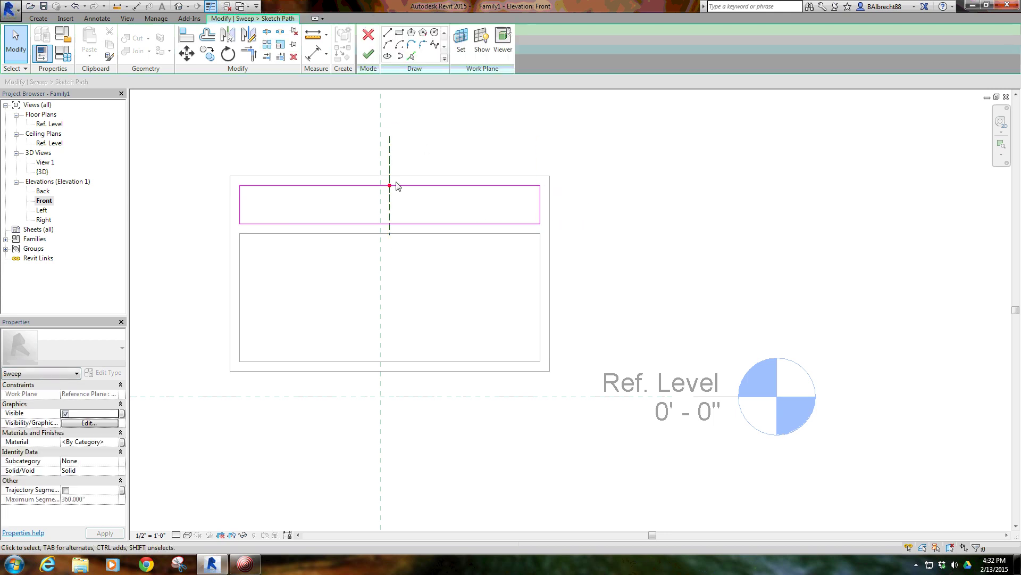
left_click(368, 56)
Orbit the 3D view to inspect the sweep path, then open the Left elevation.
left_click(177, 6)
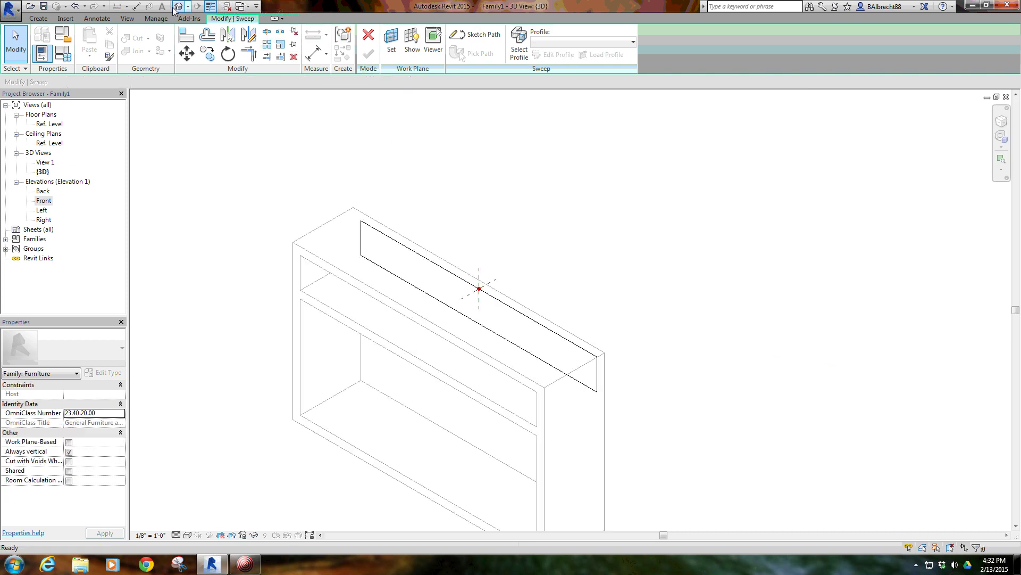
mouse_move(455, 274)
middle_mouse_down("shift")
mouse_move(434, 205)
mouse_move(462, 213)
middle_mouse_up("shift")
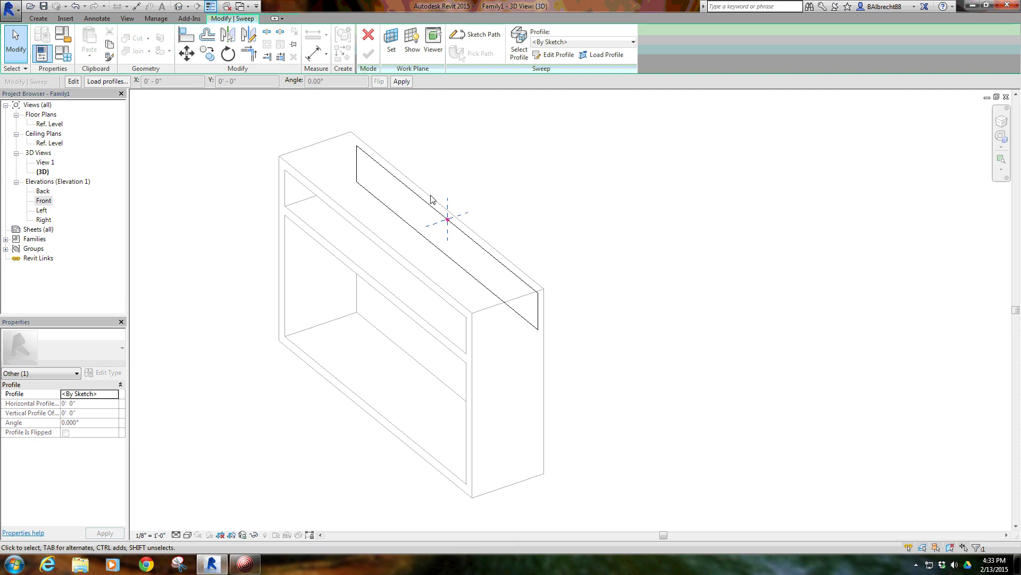
mouse_move(429, 200)
middle_mouse_down("shift")
mouse_move(301, 166)
mouse_move(412, 148)
middle_mouse_up("shift")
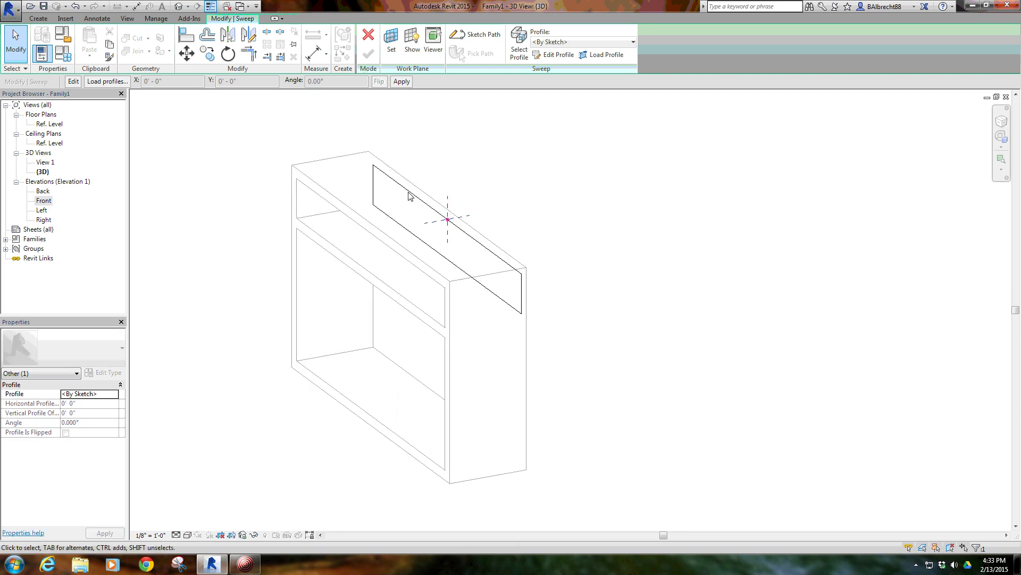
double_click(42, 211)
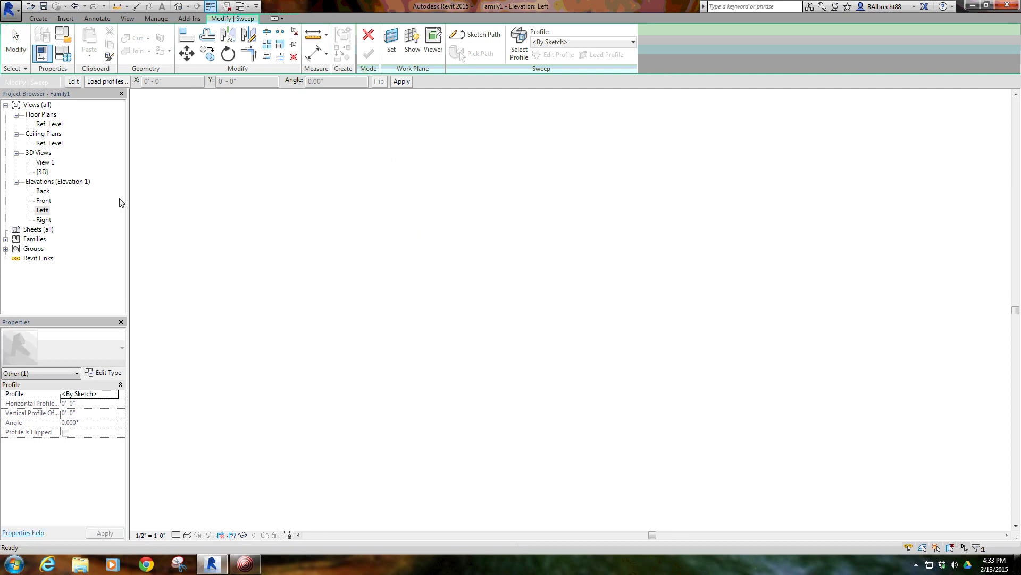
scroll(459, 268, "up", 5)
scroll(459, 268, "up", 2)
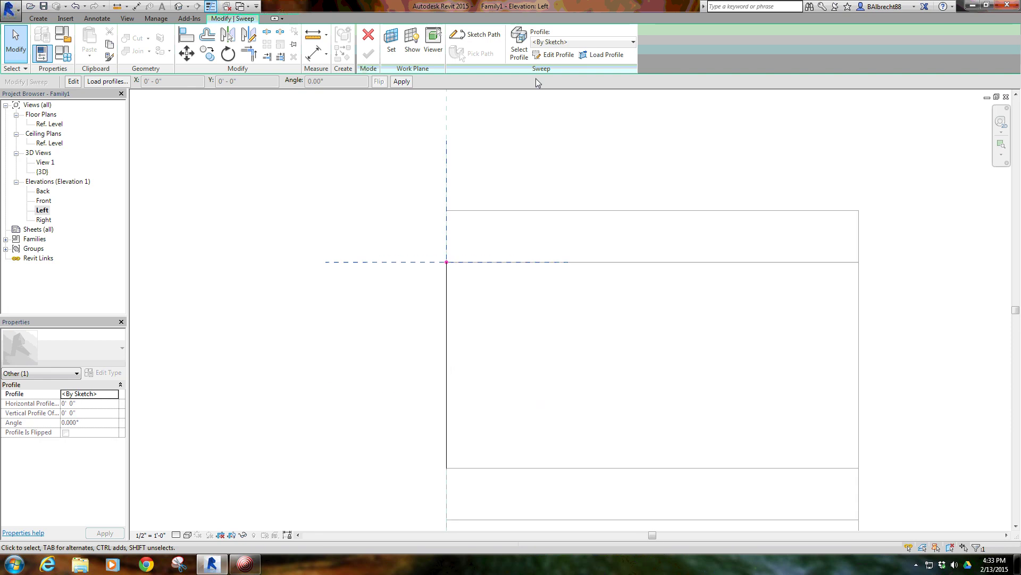
Draw a closed molding profile with a 3/8" segment and an arc for the rounded edge.
left_click(549, 55)
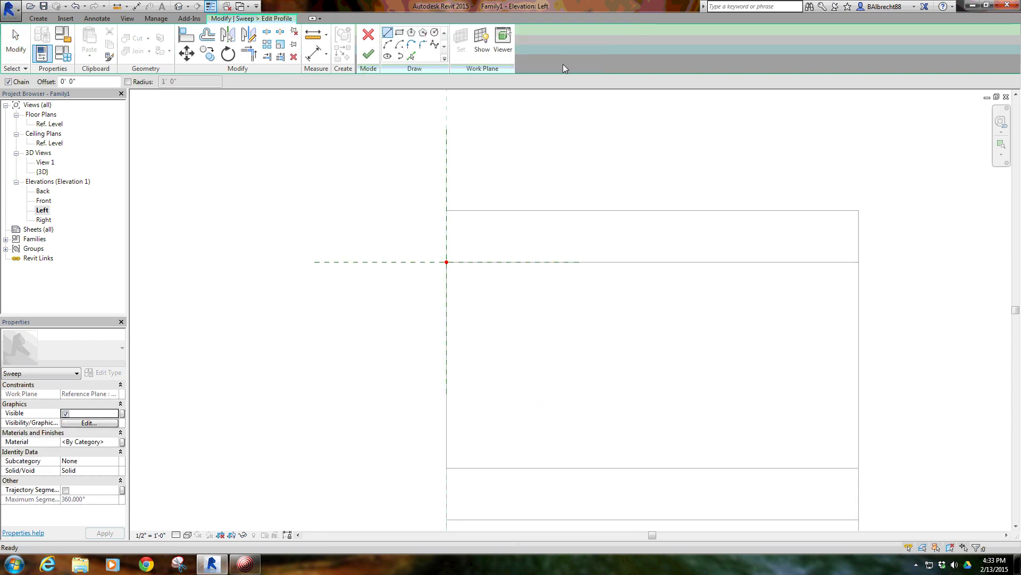
left_click(369, 38)
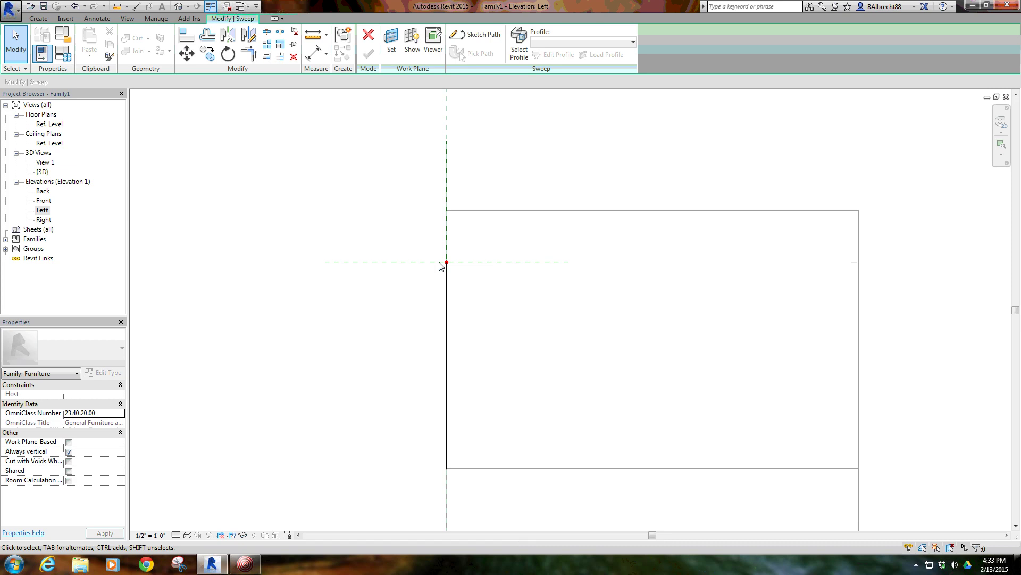
left_click(560, 53)
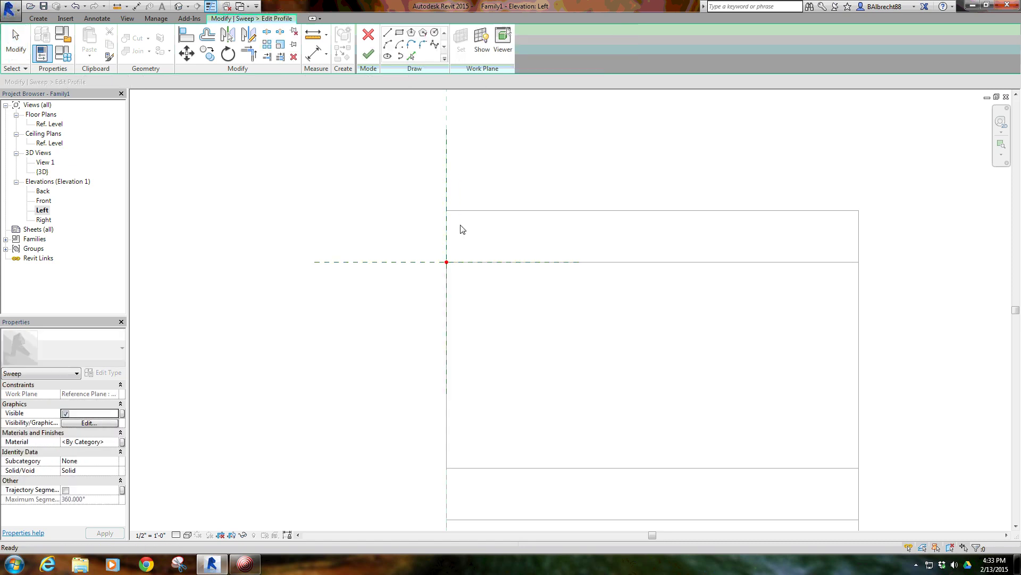
scroll(447, 258, "up", 2)
scroll(449, 254, "up", 2)
left_click(450, 254)
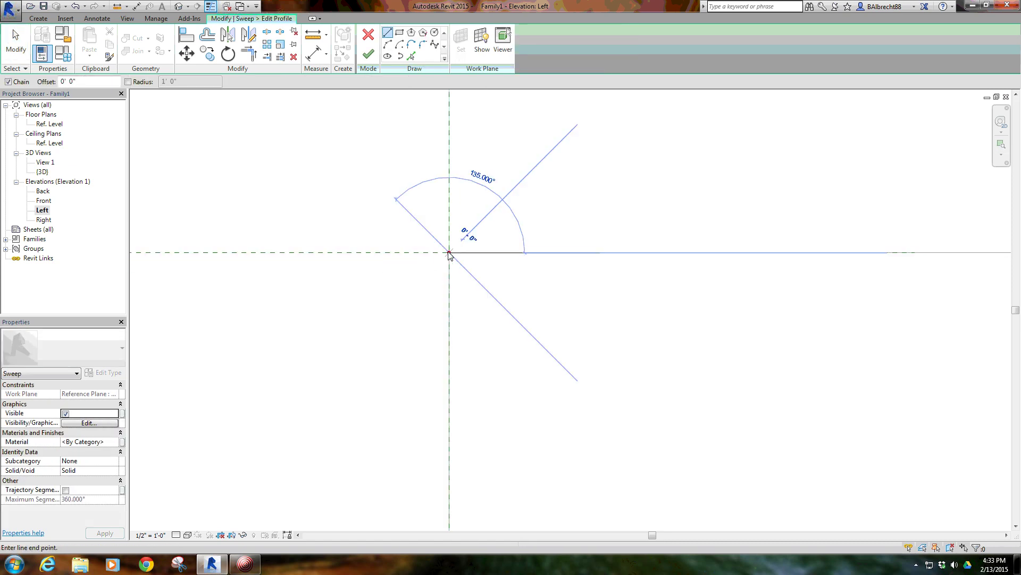
type("1/8\"")
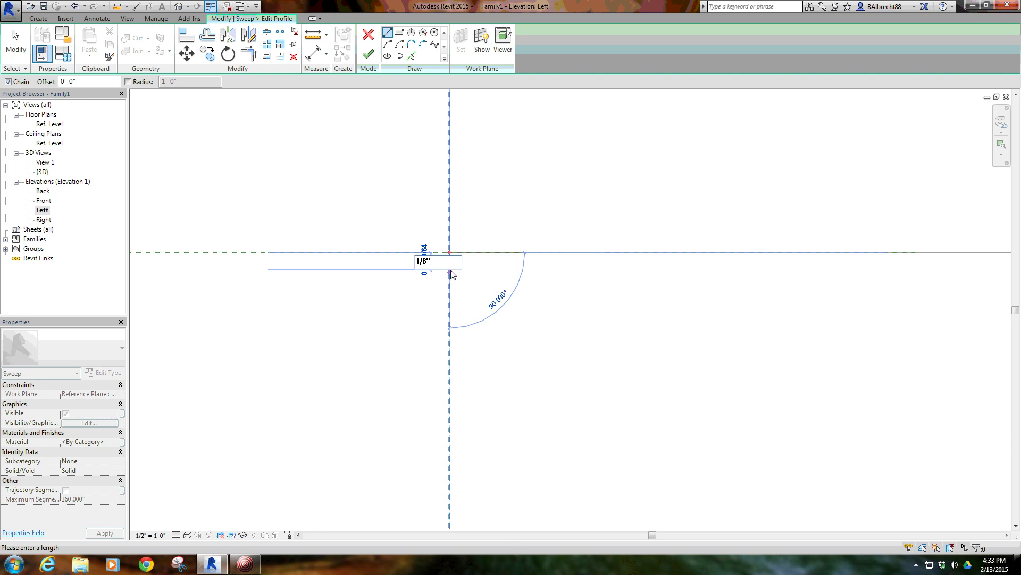
key("Return")
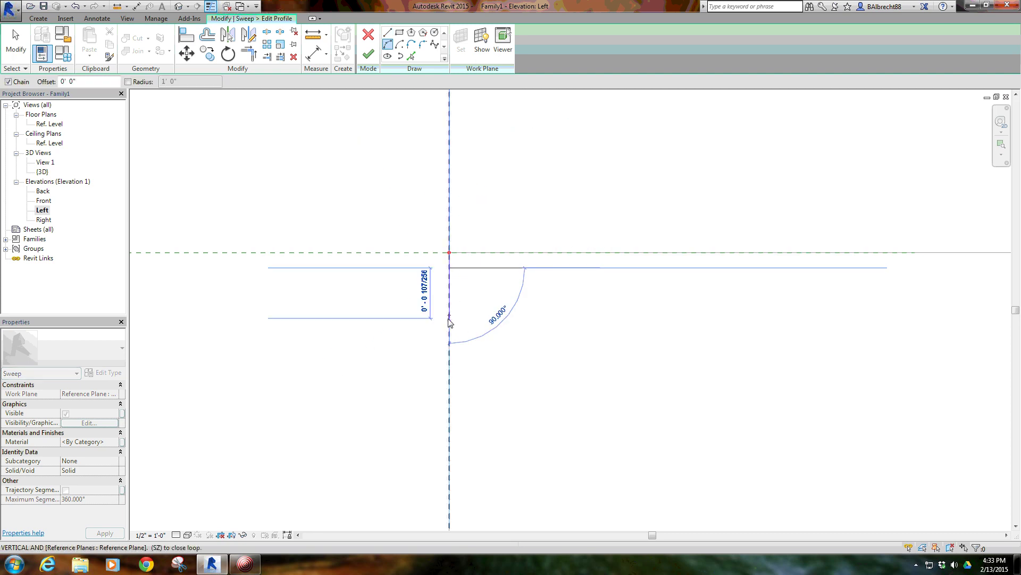
type("3/8\"")
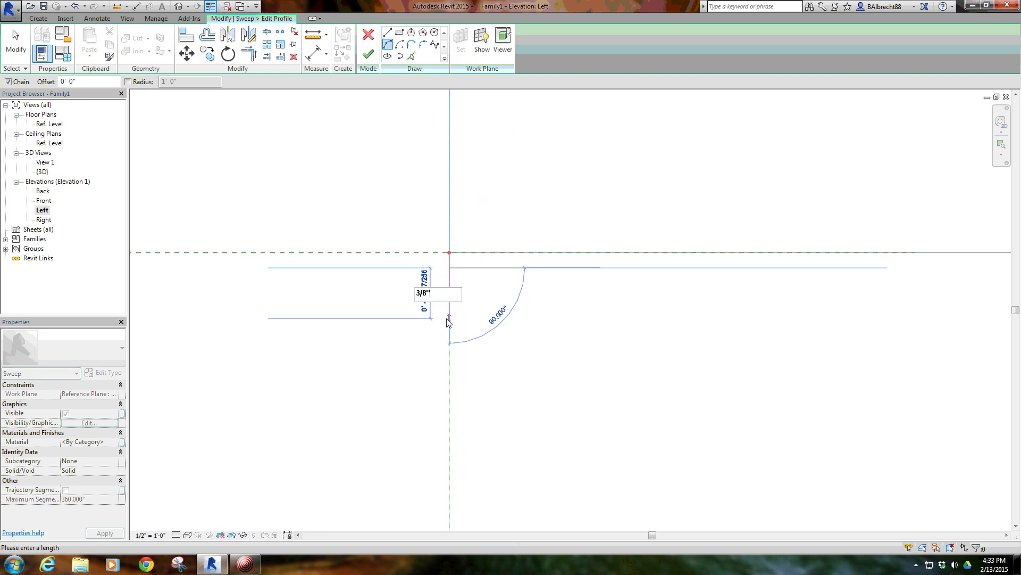
key("Return")
left_click(400, 44)
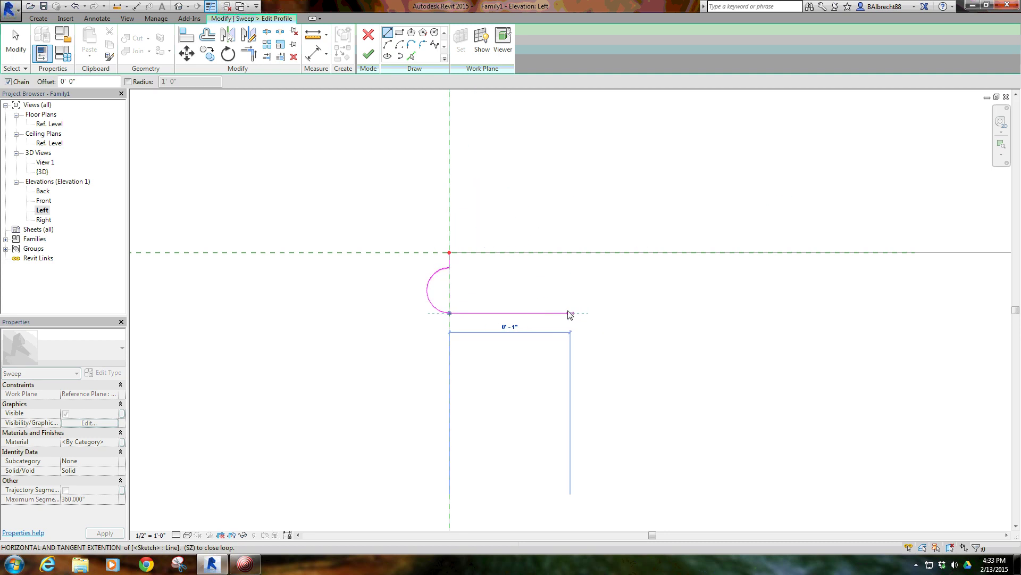
left_click(540, 313)
left_click(541, 252)
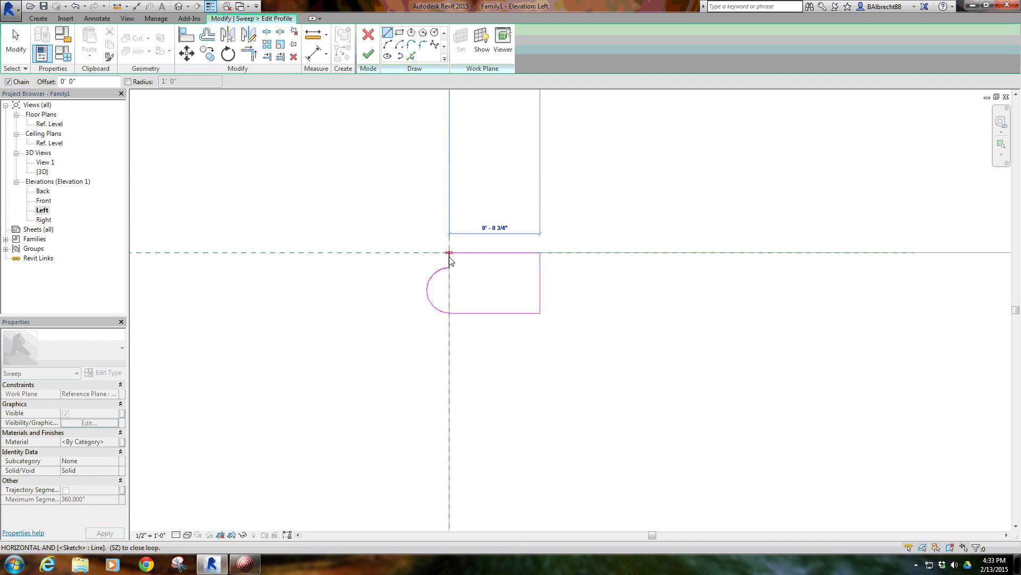
left_click(449, 254)
right_click(394, 223)
left_click(391, 230)
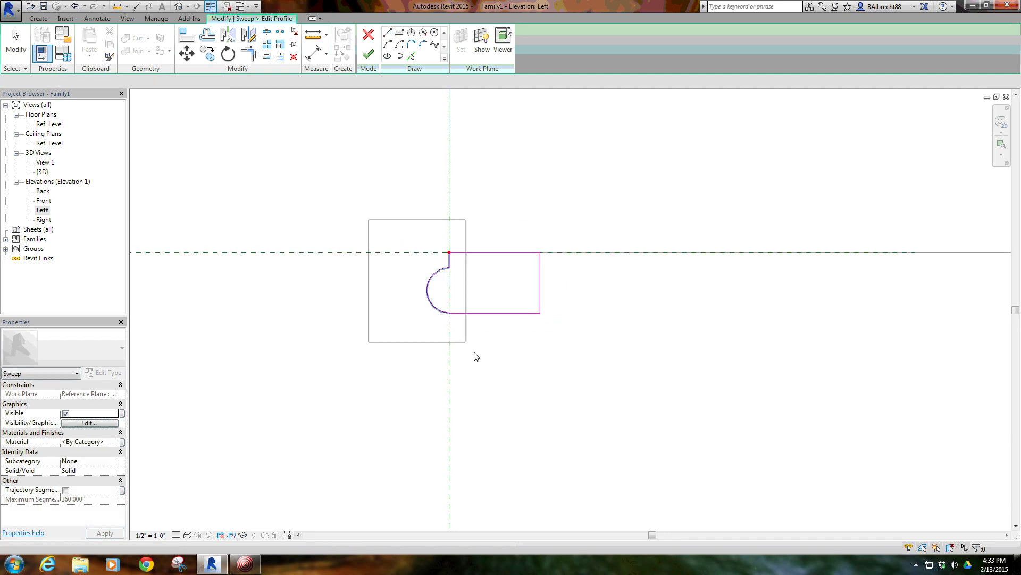
Move the profile arc onto the vertical reference line with MV.
left_click_drag(475, 356, 477, 347)
key("m")
key("v")
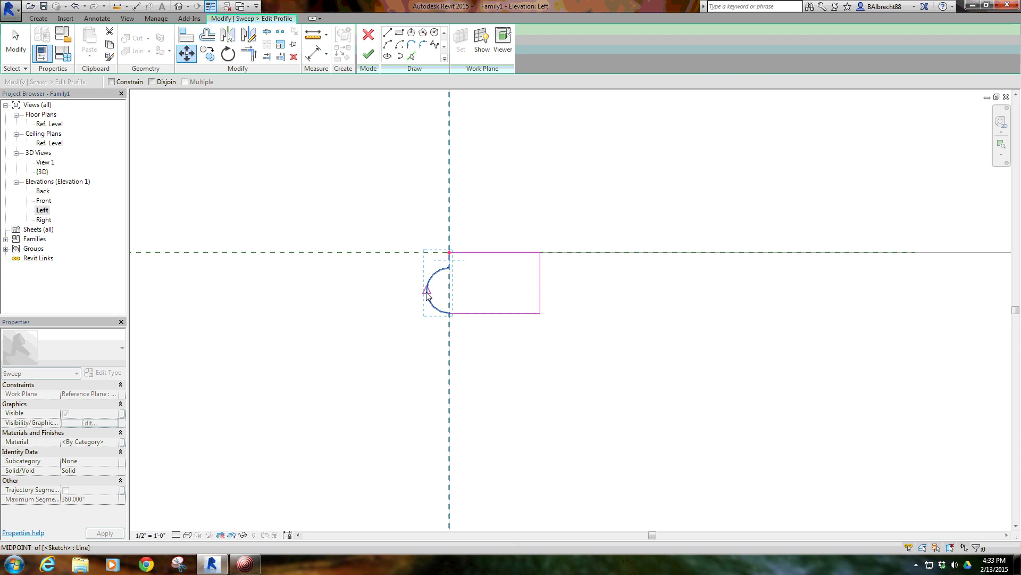
left_click(427, 294)
left_click(449, 290)
scroll(385, 291, "down", 5)
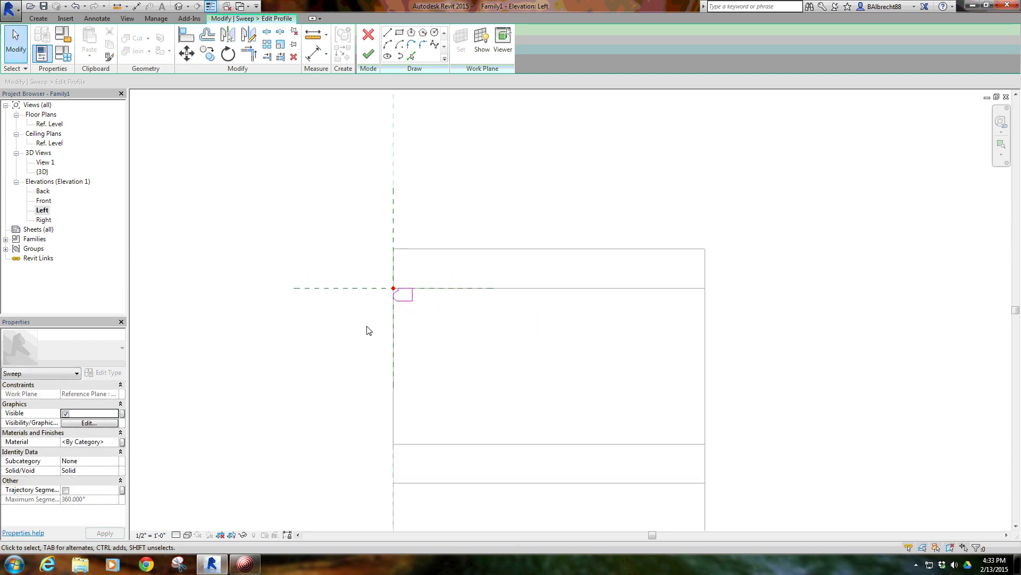
middle_click_drag(367, 329, 384, 301)
scroll(417, 275, "up", 3)
scroll(447, 291, "up", 1)
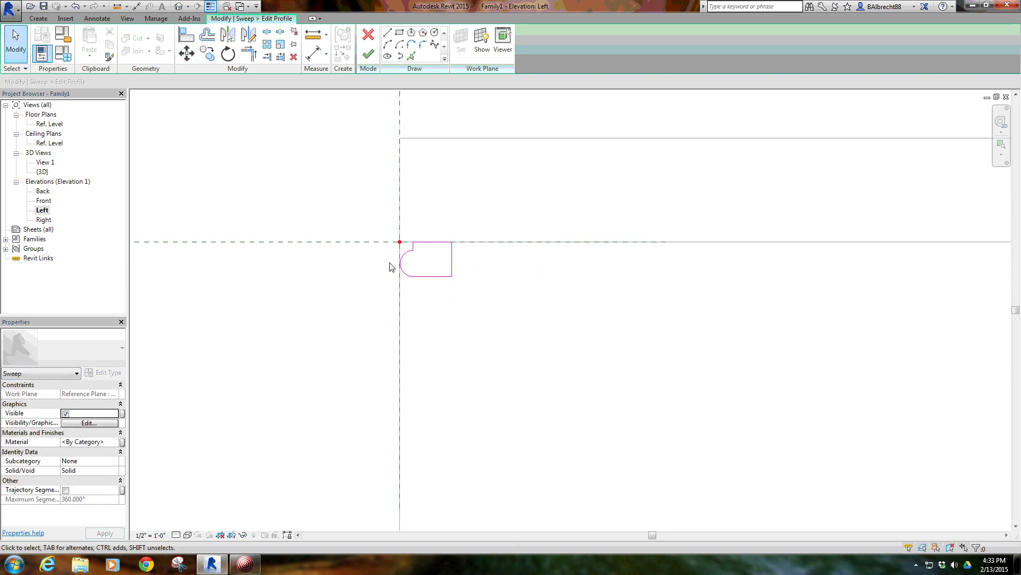
Finish the drawer molding sweep and switch to the Front elevation.
left_click(368, 54)
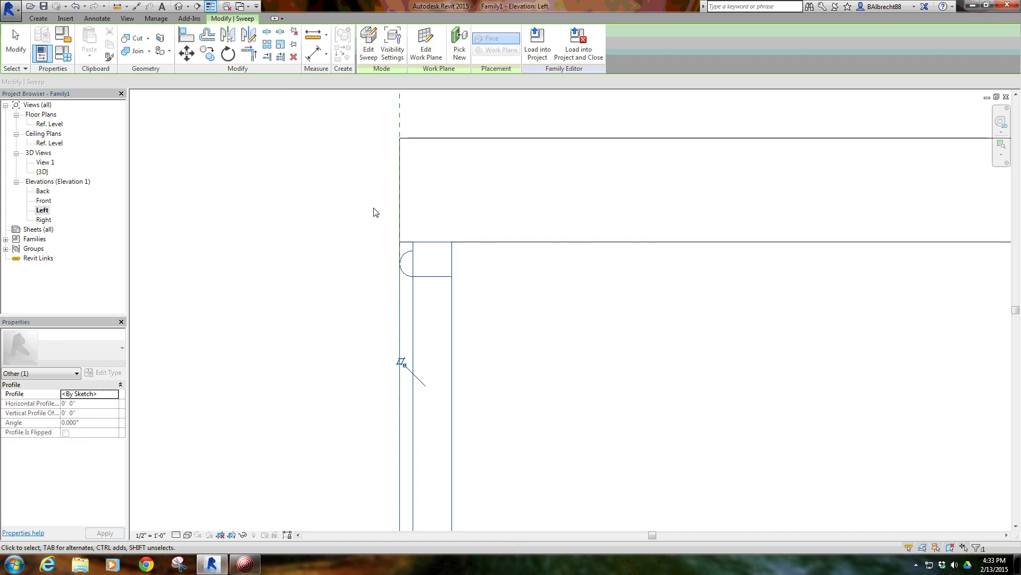
scroll(368, 216, "down", 4)
key("ctrl+Tab")
key("ctrl+Tab")
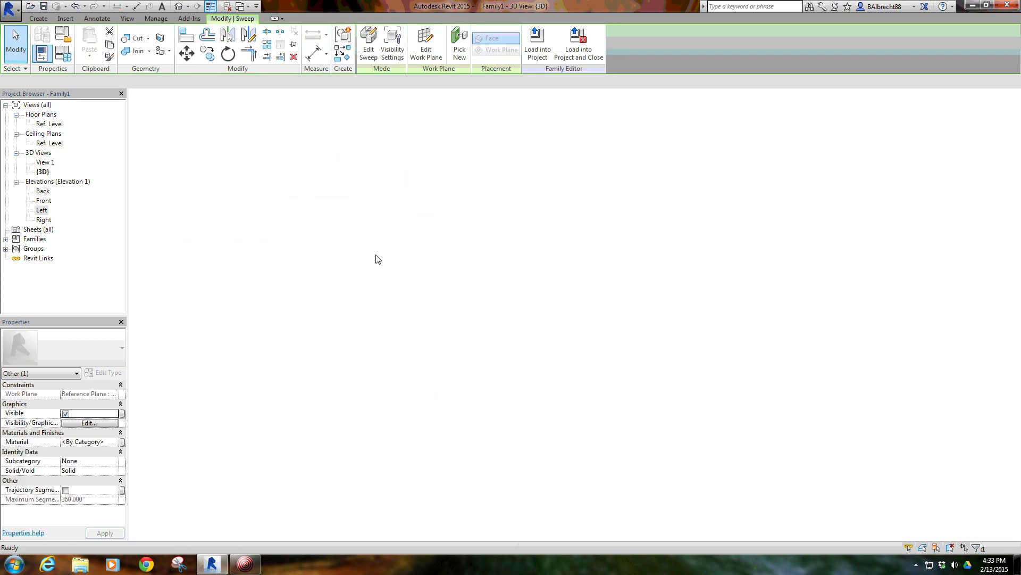
key("Escape")
scroll(299, 244, "up", 2)
scroll(323, 267, "up", 1)
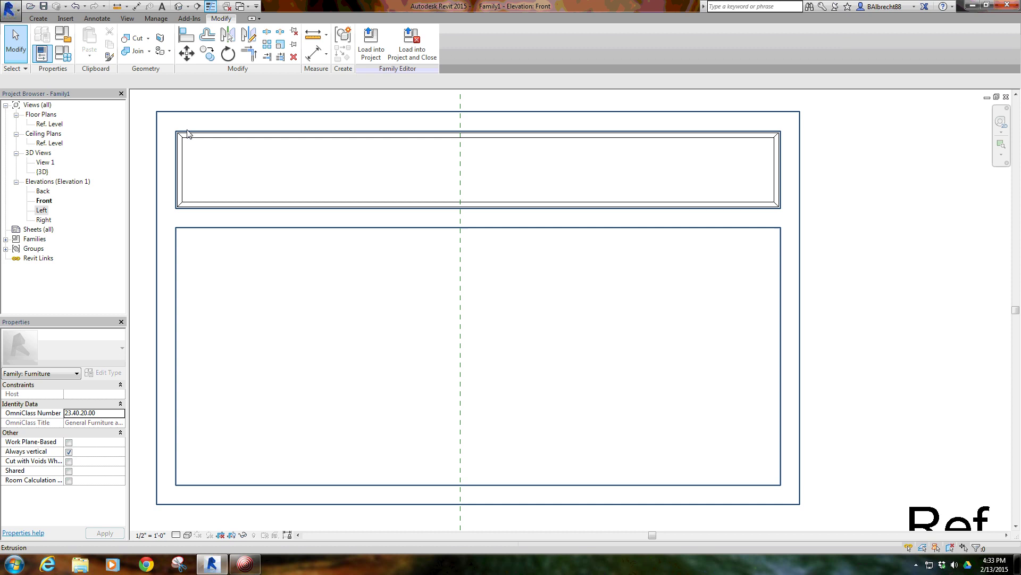
scroll(248, 168, "down", 2)
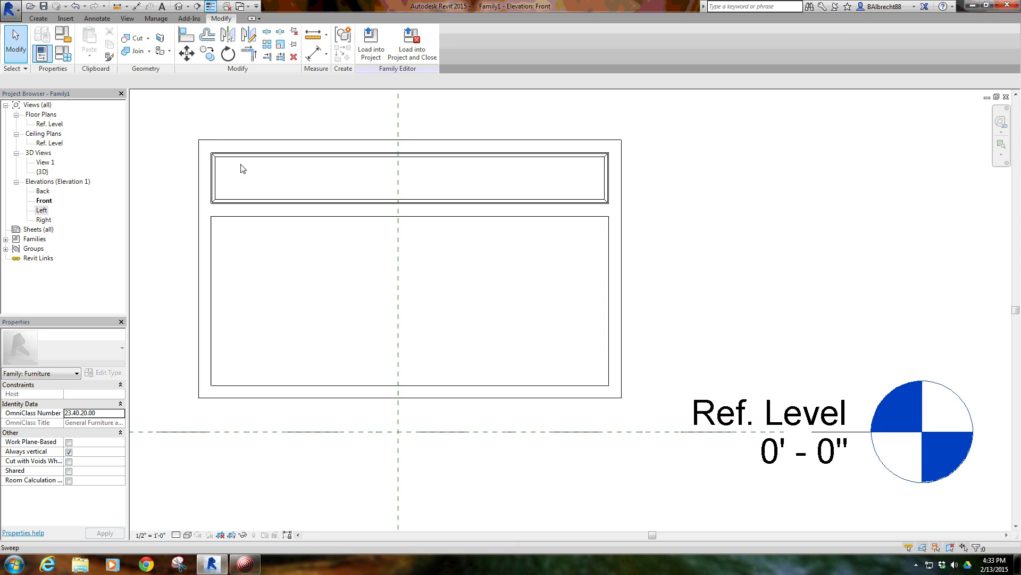
middle_click_drag(307, 182, 323, 181)
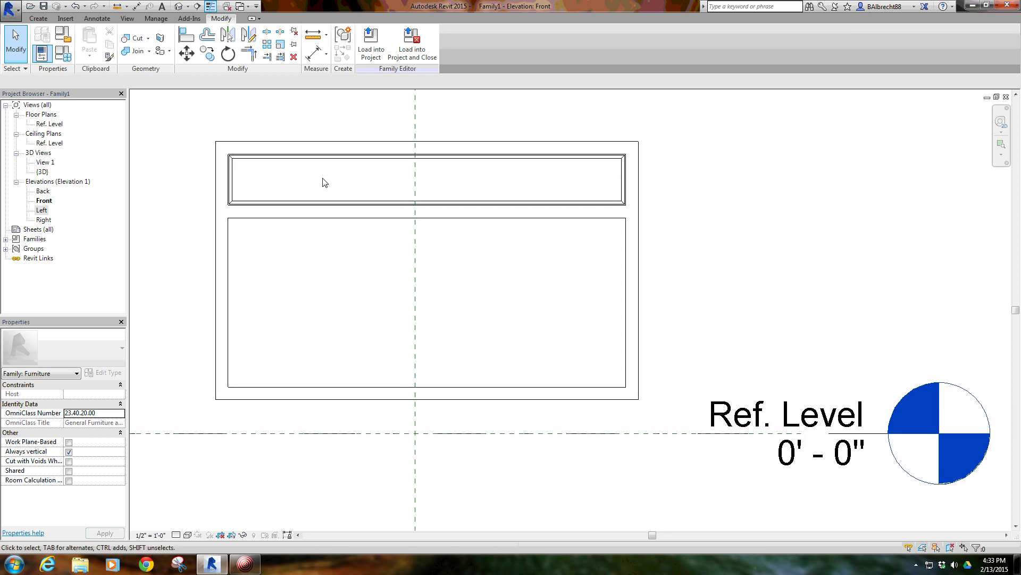
Copy the drawer frame molding down onto the lower panel with CO.
left_click(236, 202)
scroll(257, 195, "up", 1)
key("c")
key("o")
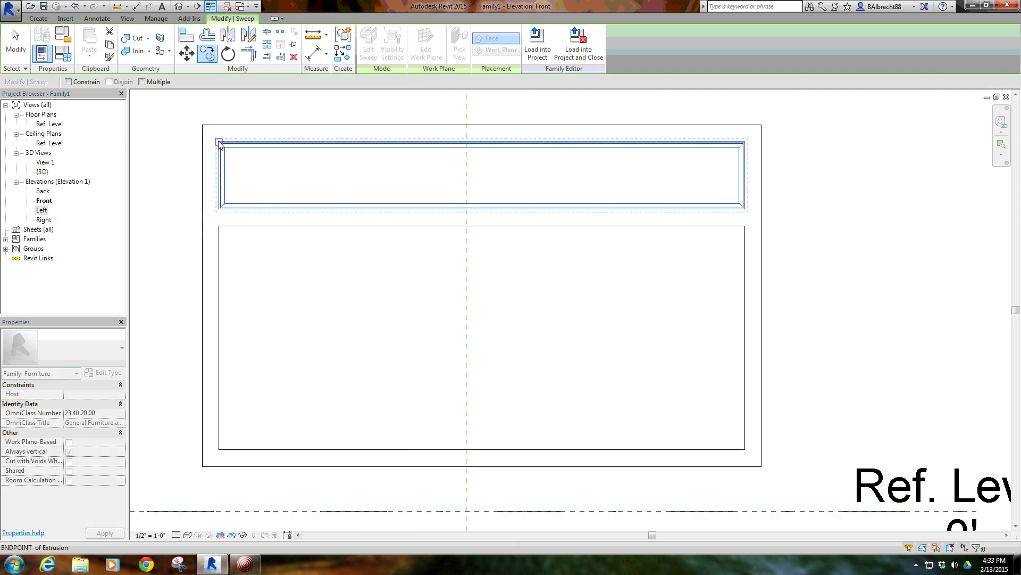
left_click(220, 145)
left_click(221, 228)
scroll(349, 270, "down", 1)
scroll(330, 235, "down", 1)
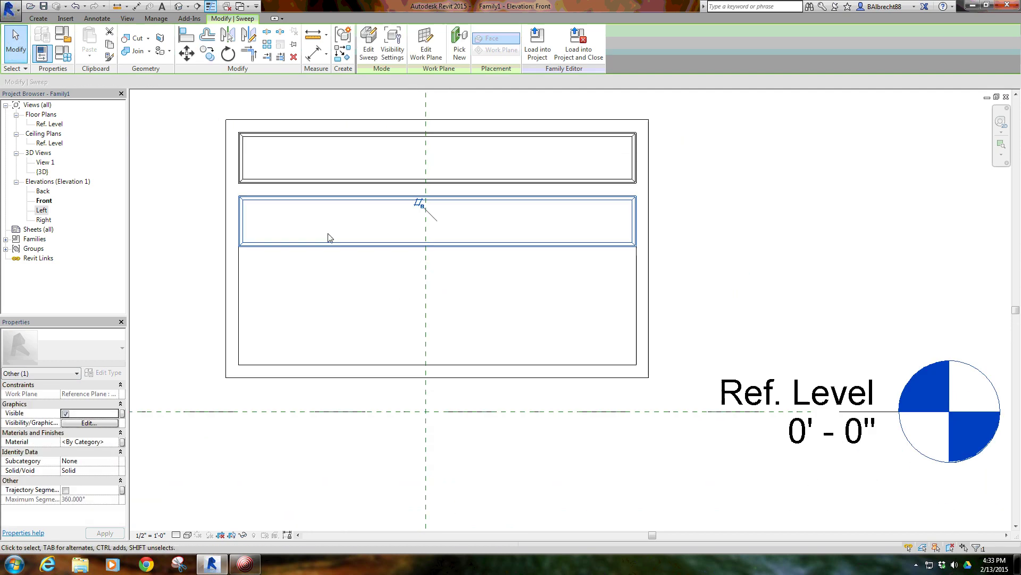
Stretch the copied sweep path's bottom line to the lower panel's bottom and finish.
left_click(368, 46)
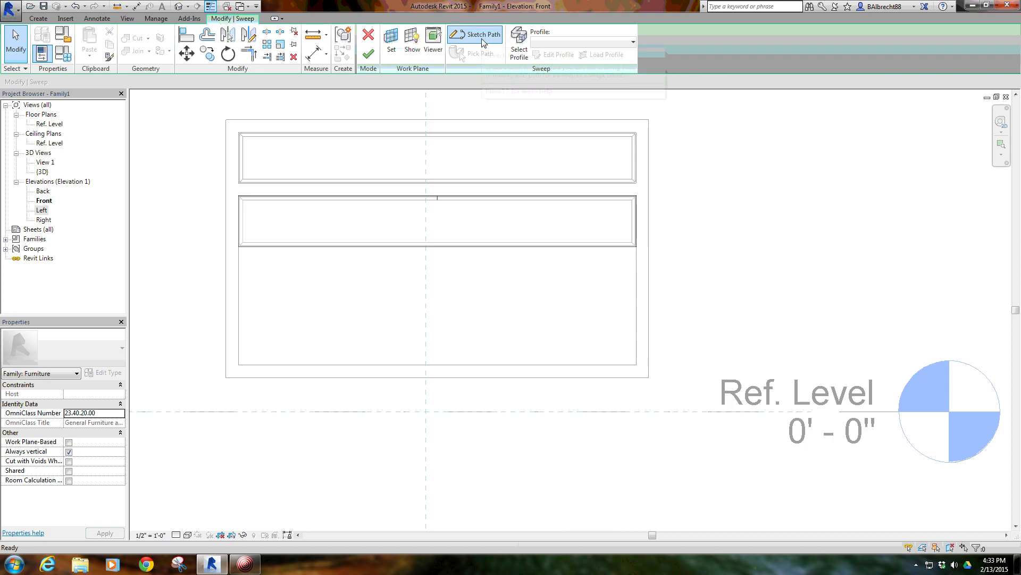
left_click(470, 36)
left_click(306, 247)
left_click_drag(327, 246, 331, 367)
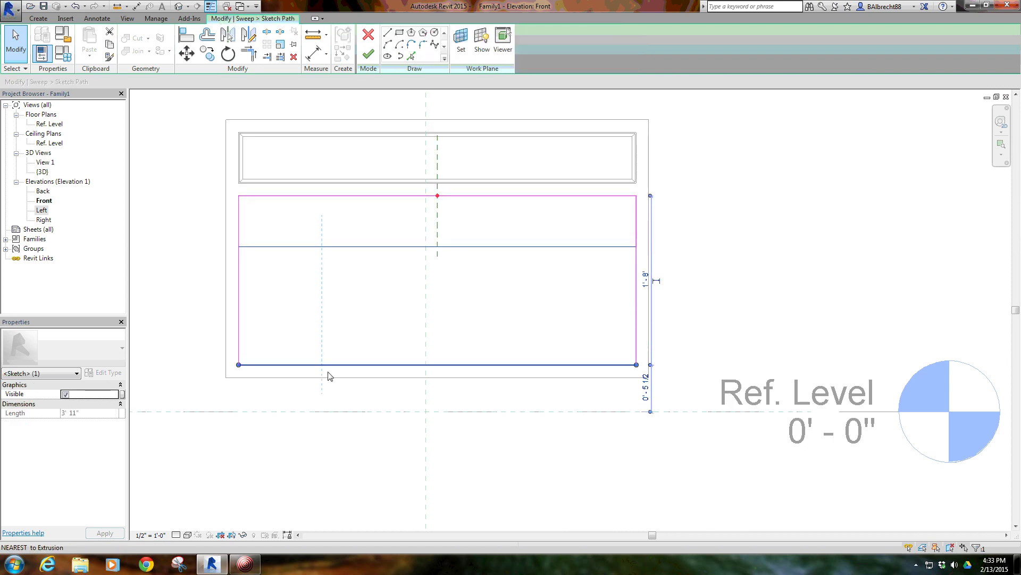
left_click(368, 54)
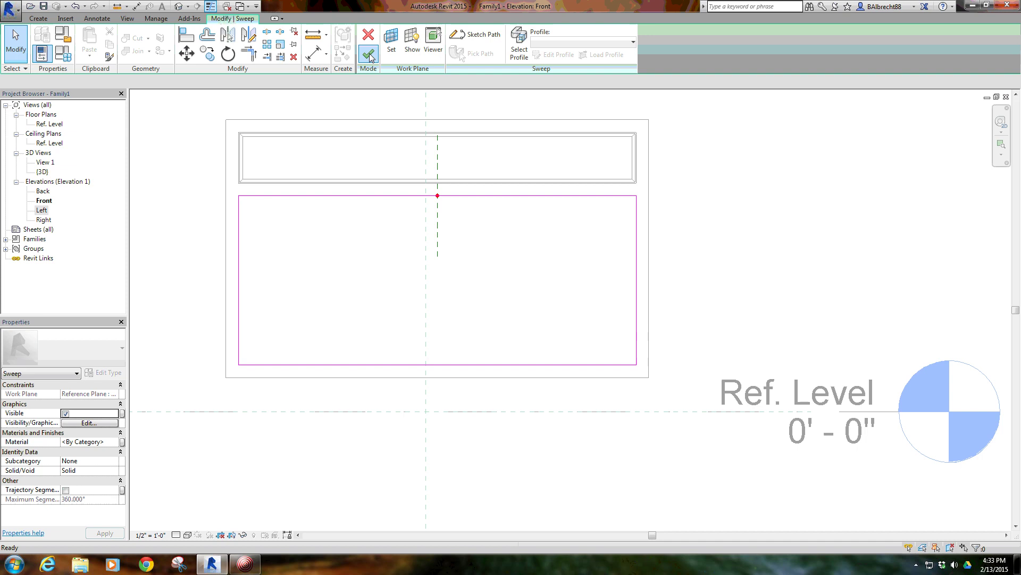
left_click(267, 248)
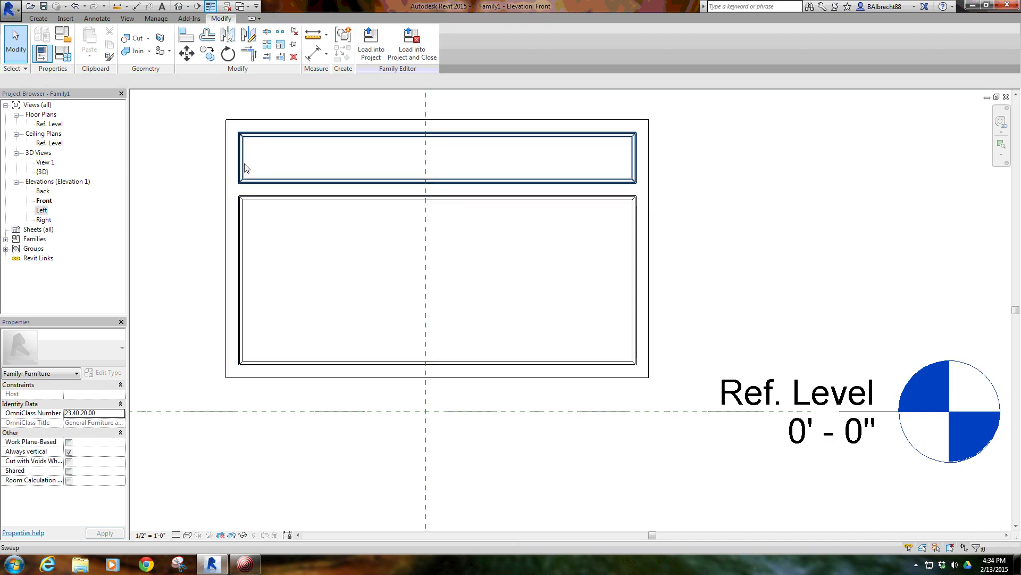
scroll(249, 176, "up", 3)
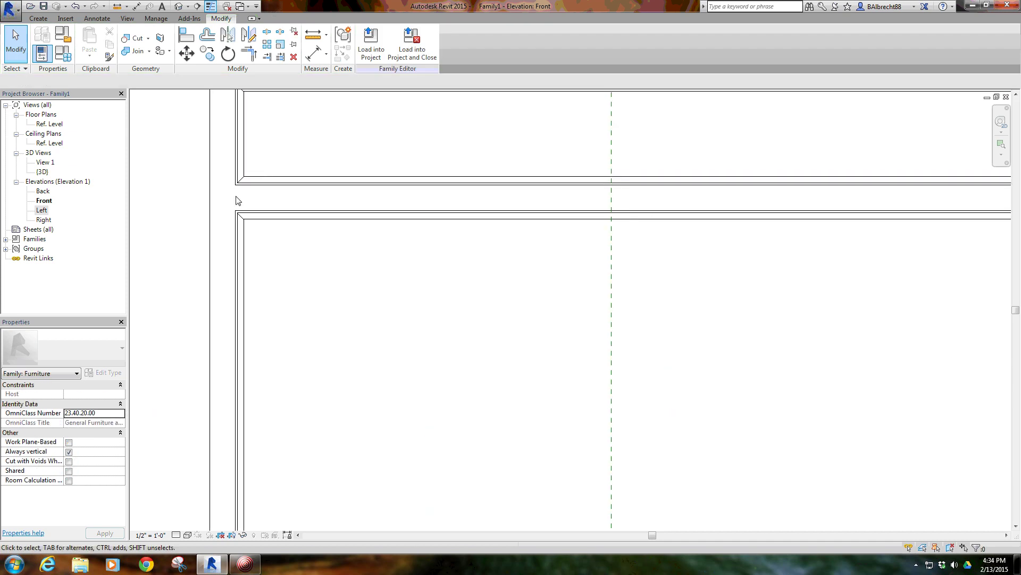
scroll(256, 196, "down", 2)
middle_click_drag(320, 161, 246, 126)
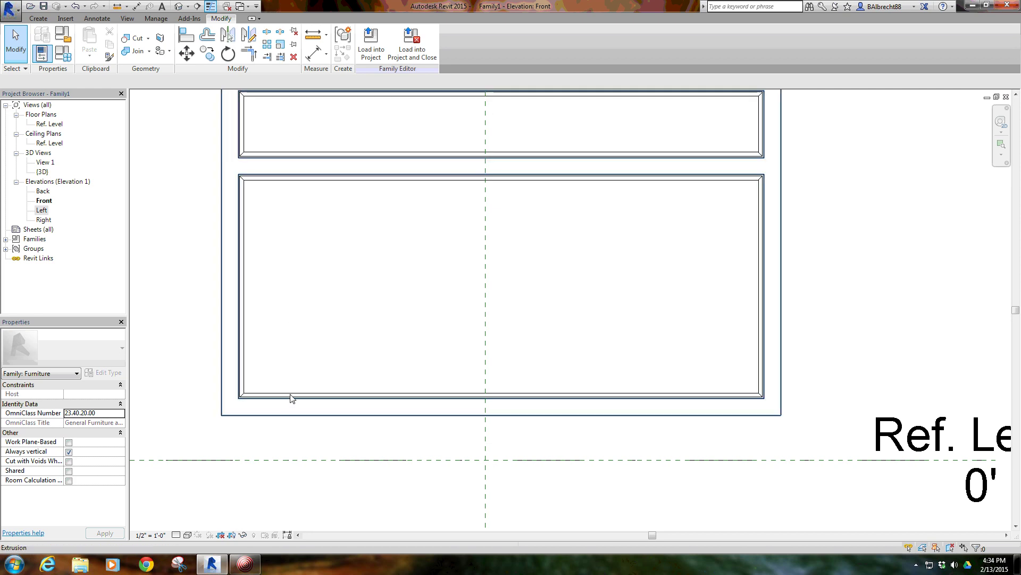
middle_click_drag(326, 337, 303, 344)
scroll(333, 266, "down", 1)
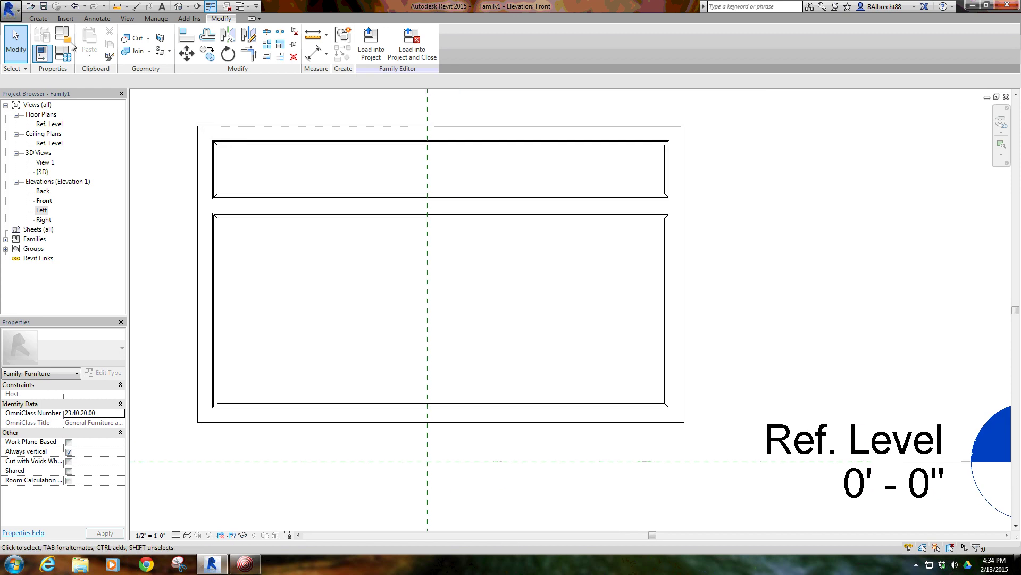
Sketch three extrusion rectangles: a drawer panel and left and right door panels.
left_click(38, 18)
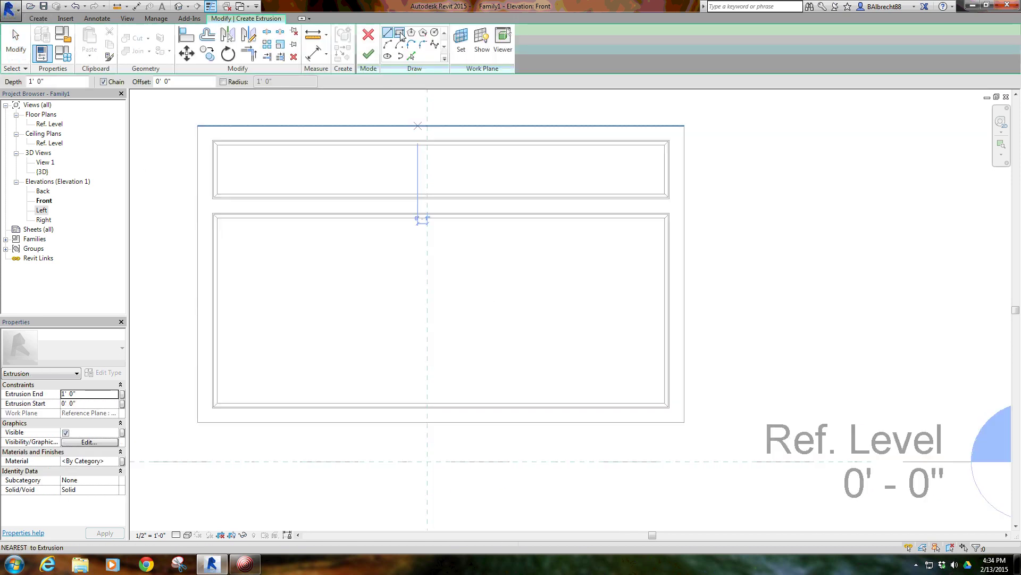
left_click(401, 35)
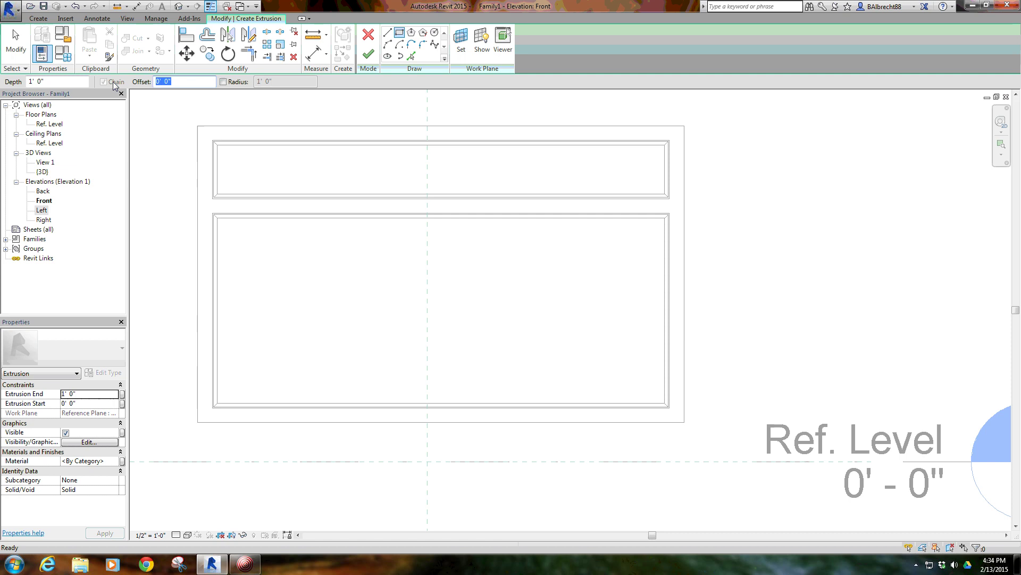
type("0' 0 1/16\"")
scroll(216, 151, "up", 2)
left_click(213, 147)
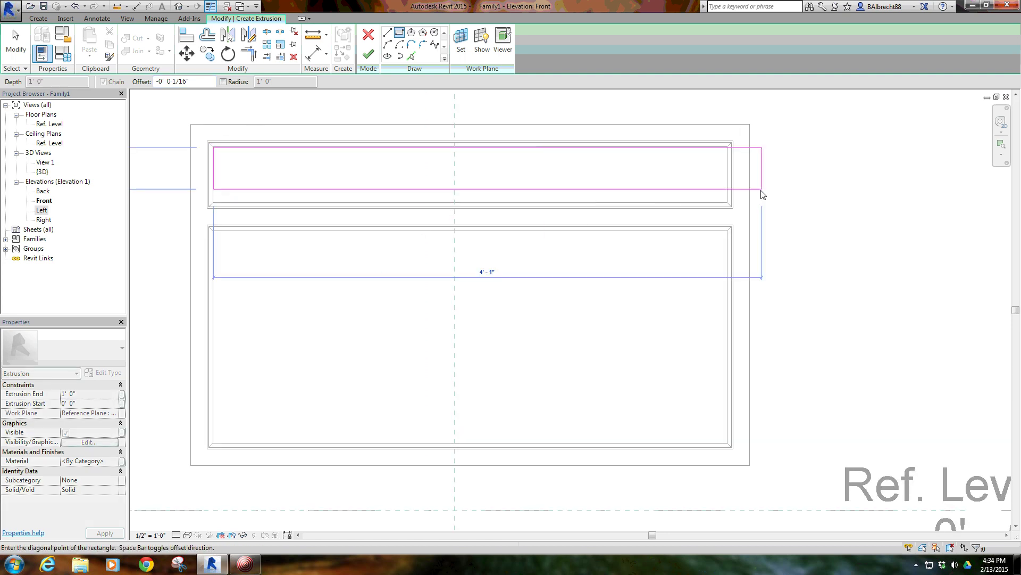
left_click(728, 205)
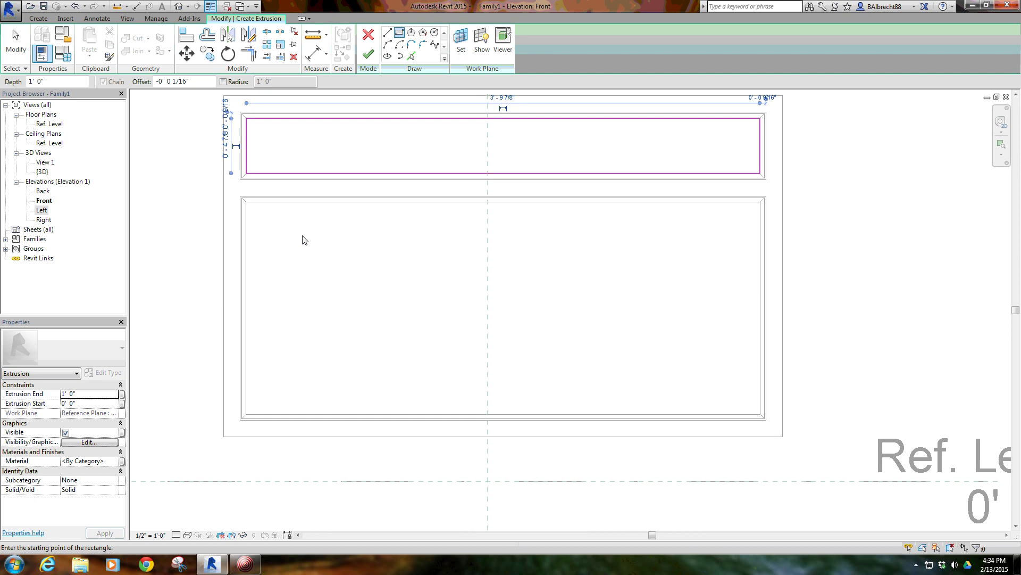
scroll(217, 187, "up", 3)
left_click(213, 181)
scroll(319, 263, "down", 3)
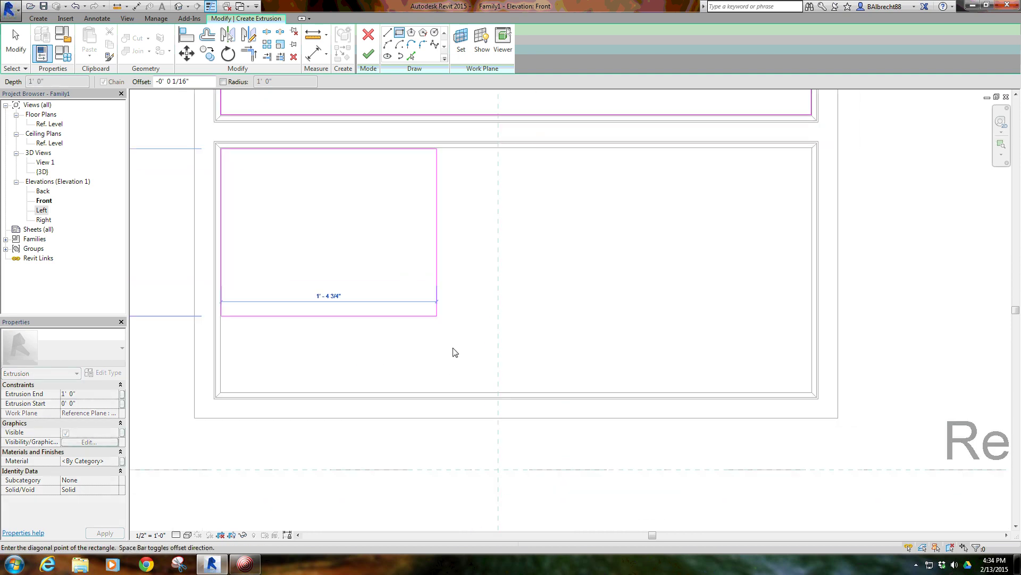
left_click(511, 394)
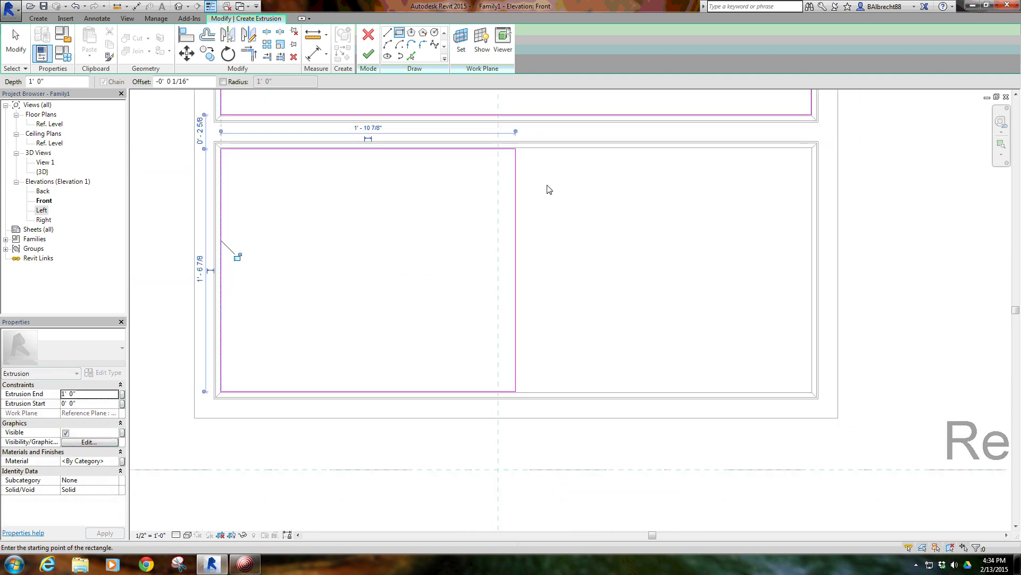
scroll(511, 125, "up", 5)
left_click(506, 123)
scroll(672, 297, "down", 4)
scroll(586, 306, "up", 2)
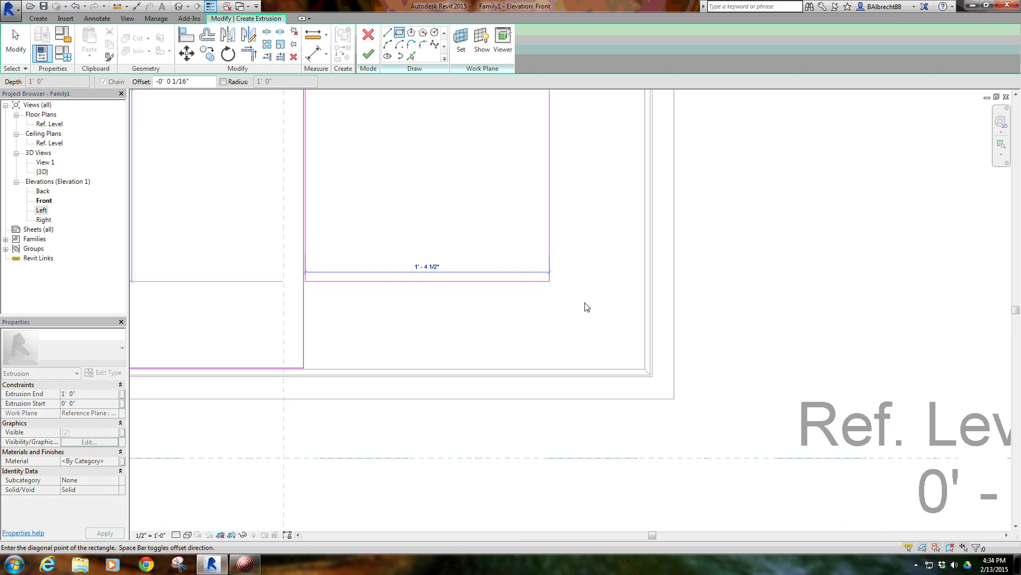
scroll(661, 392, "up", 2)
left_click(666, 398)
scroll(399, 274, "down", 2)
scroll(566, 344, "down", 2)
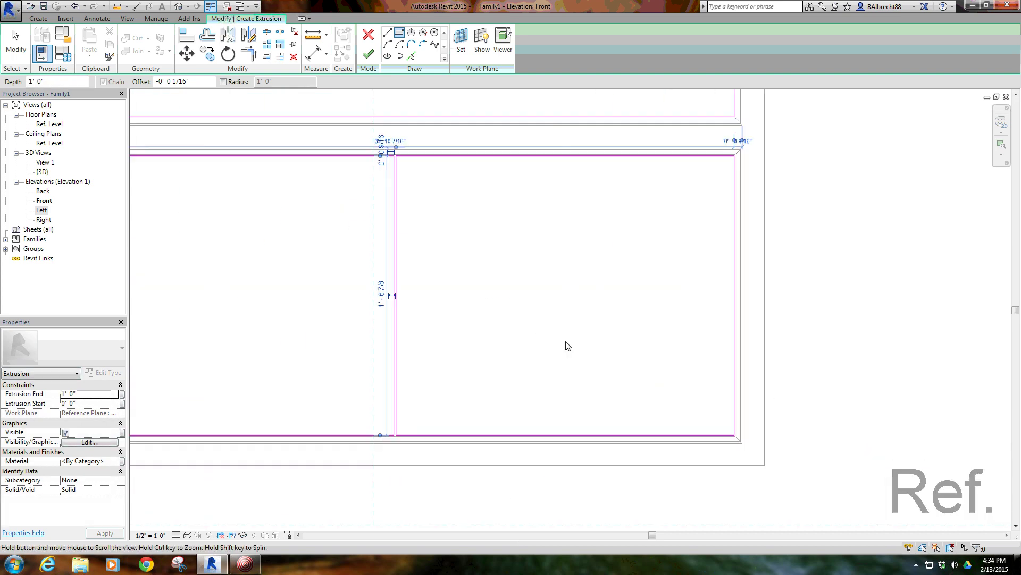
scroll(520, 306, "down", 1)
right_click(328, 274)
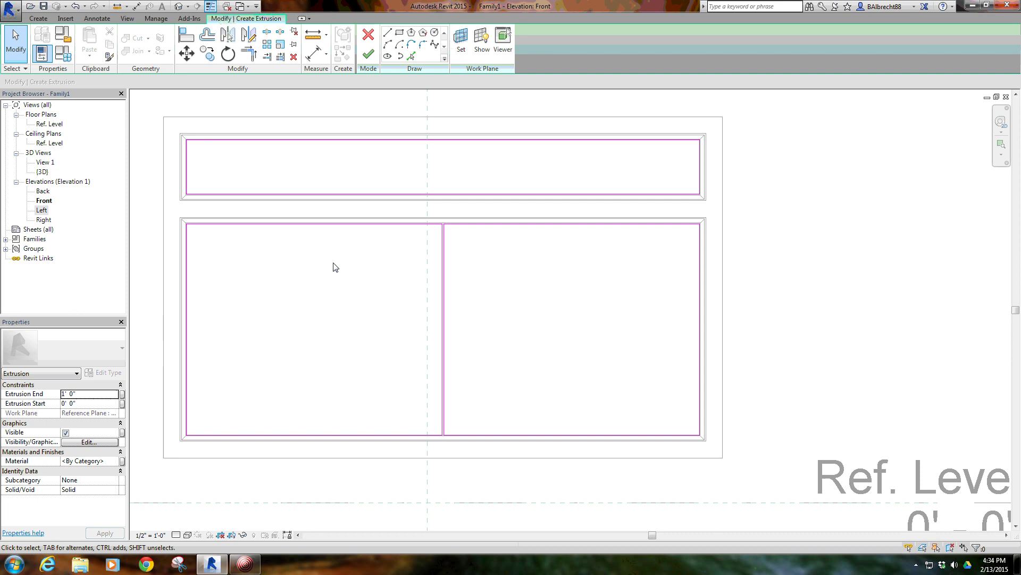
Set the panel extrusion's end value and finish the panel sketch.
middle_click_drag(335, 267, 355, 273)
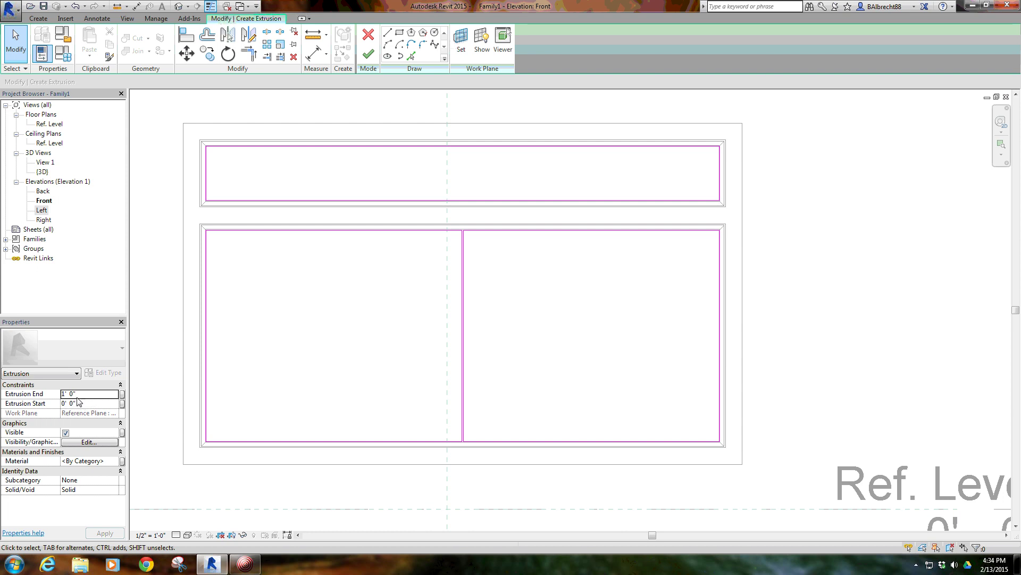
key("Return")
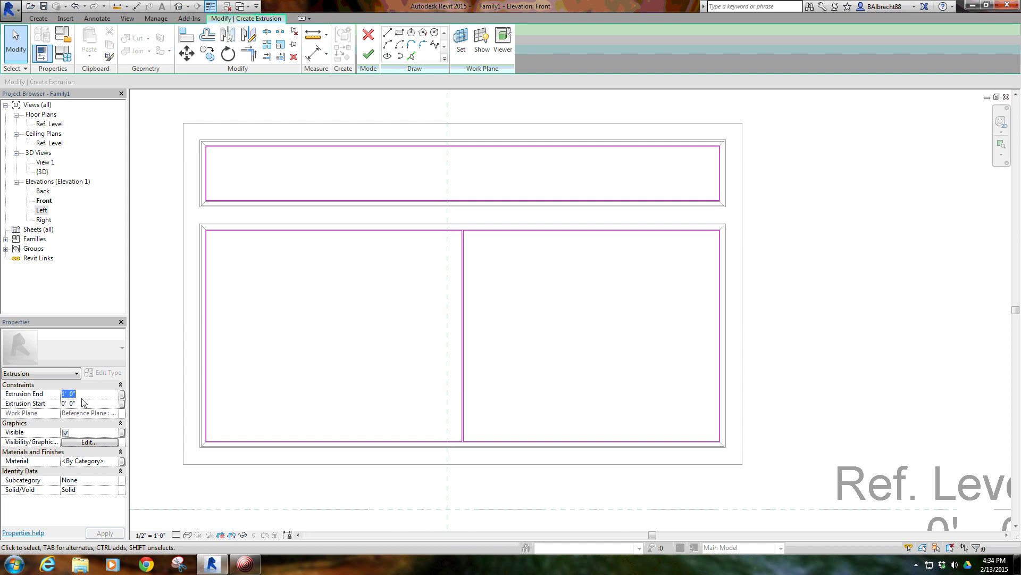
type("3/4")
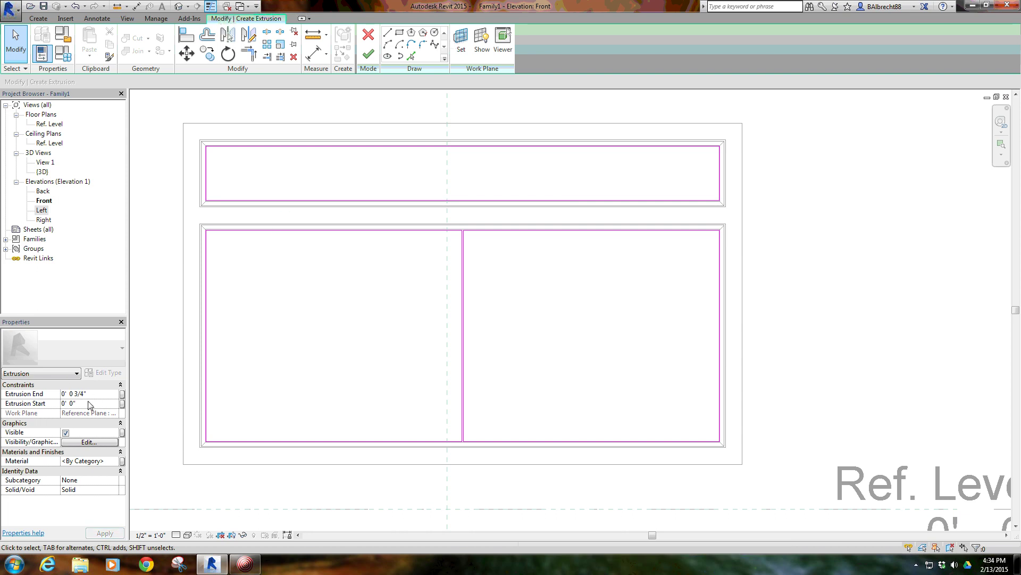
left_click(368, 54)
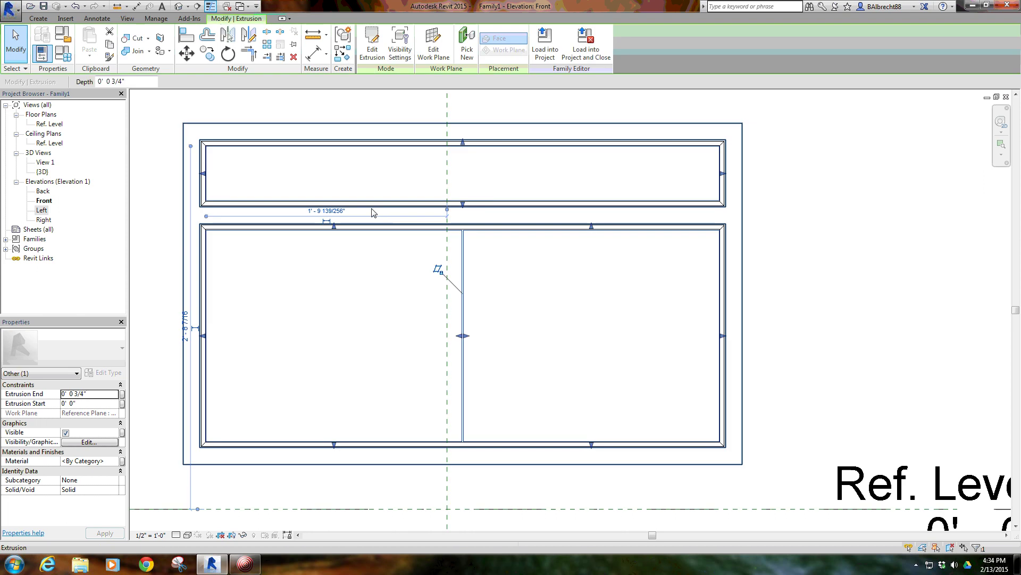
Give the outer frame extrusion an Extrusion End of 3/4 inch.
left_click(238, 127)
left_click(238, 127)
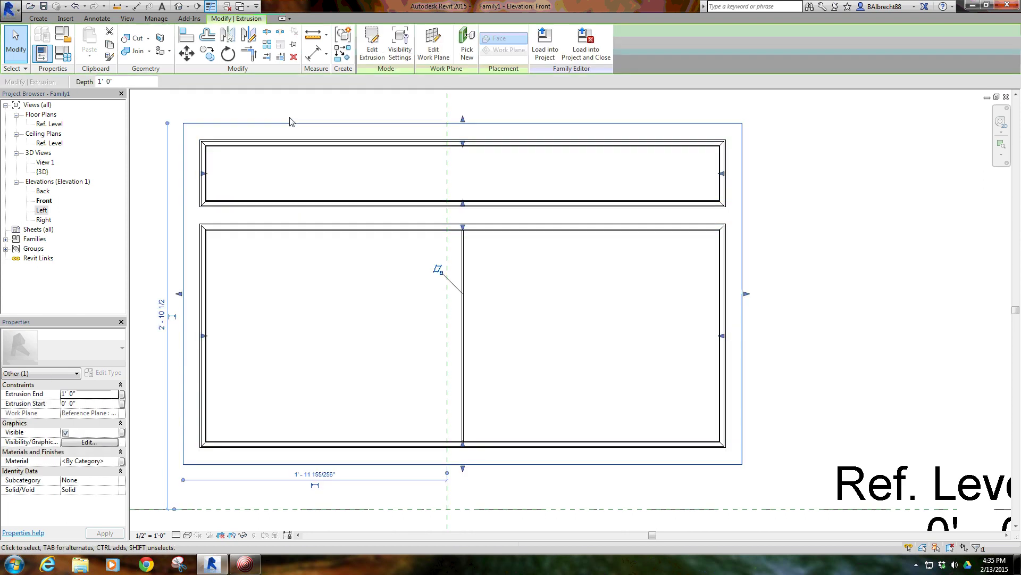
left_click(93, 396)
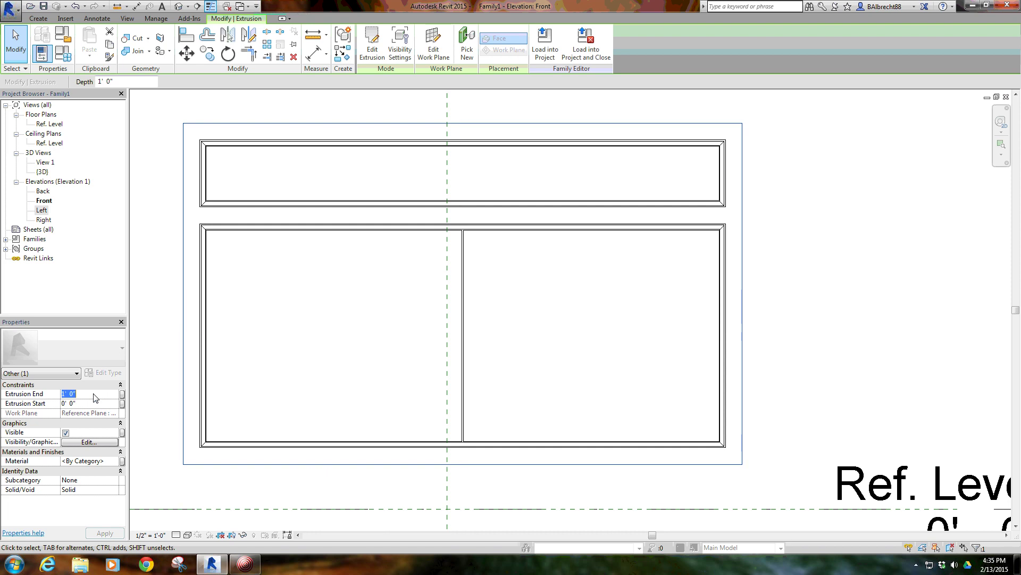
type("0'  0 3/4\"")
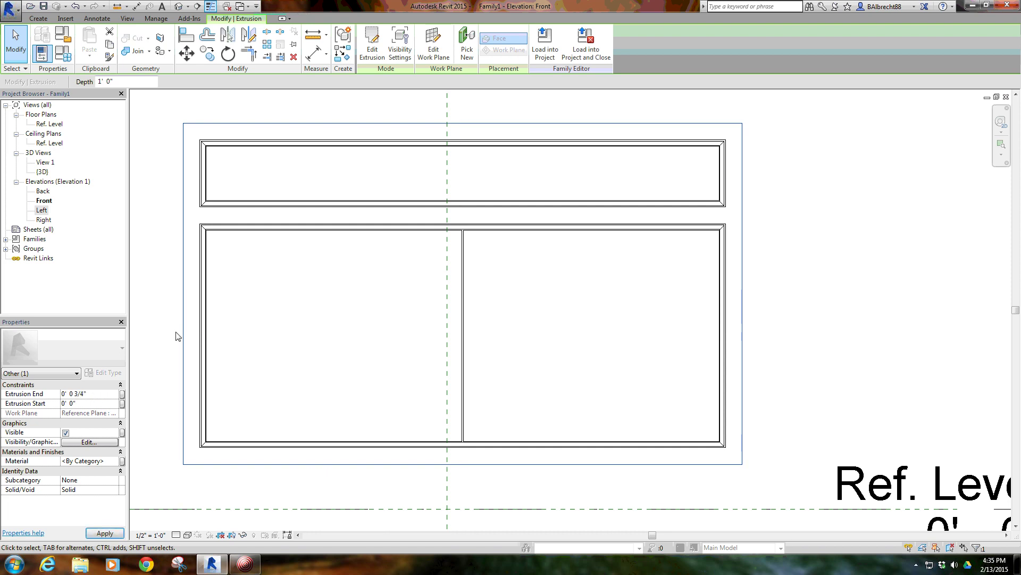
left_click(177, 336)
Open the 3D view with the Shaded visual style.
left_click(179, 6)
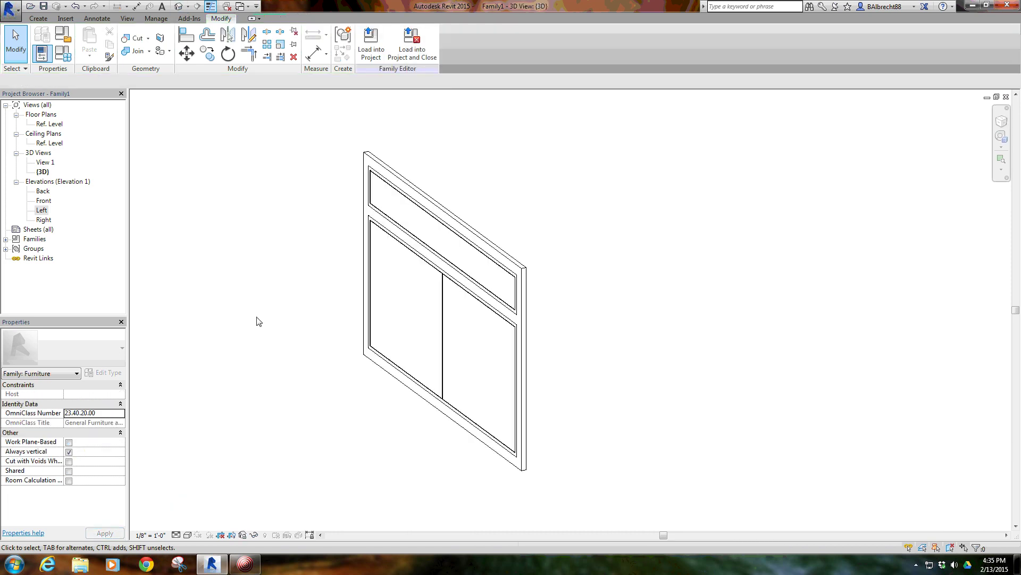
left_click(186, 534)
left_click(204, 522)
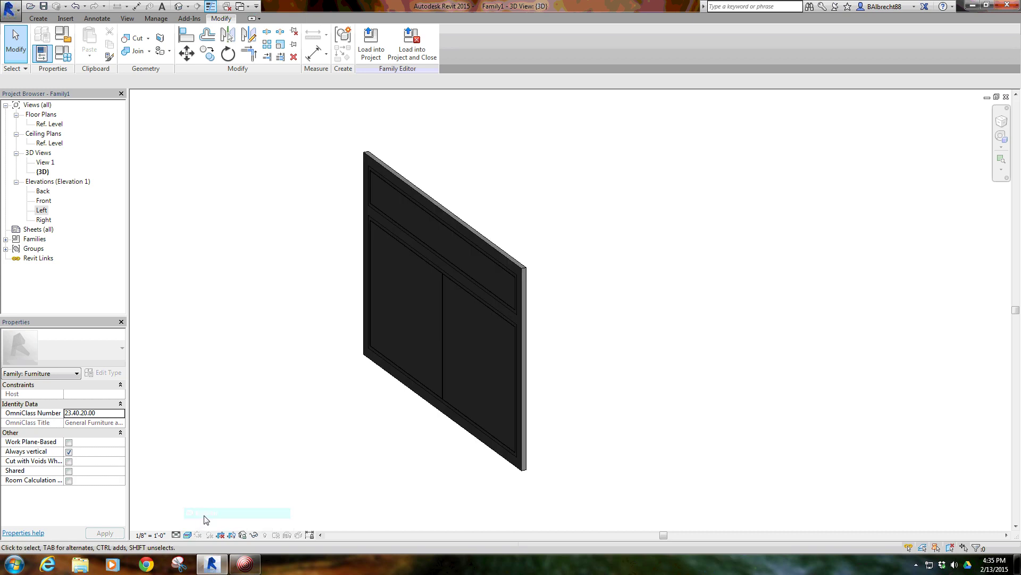
Pan and orbit to face the door panels, then switch back to the Front elevation.
middle_click_drag(292, 405, 368, 383)
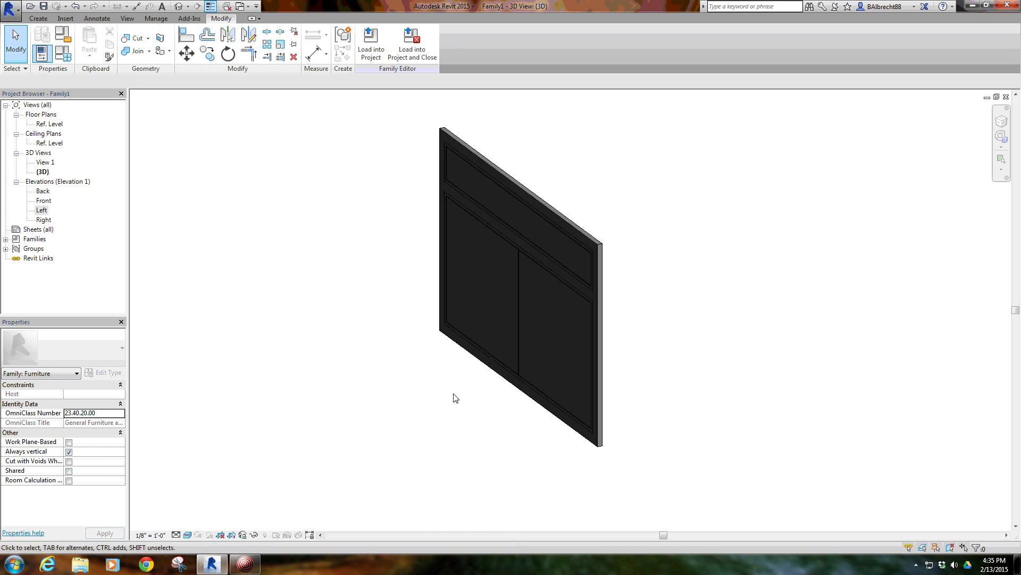
middle_click_drag(454, 397, 412, 341, "shift")
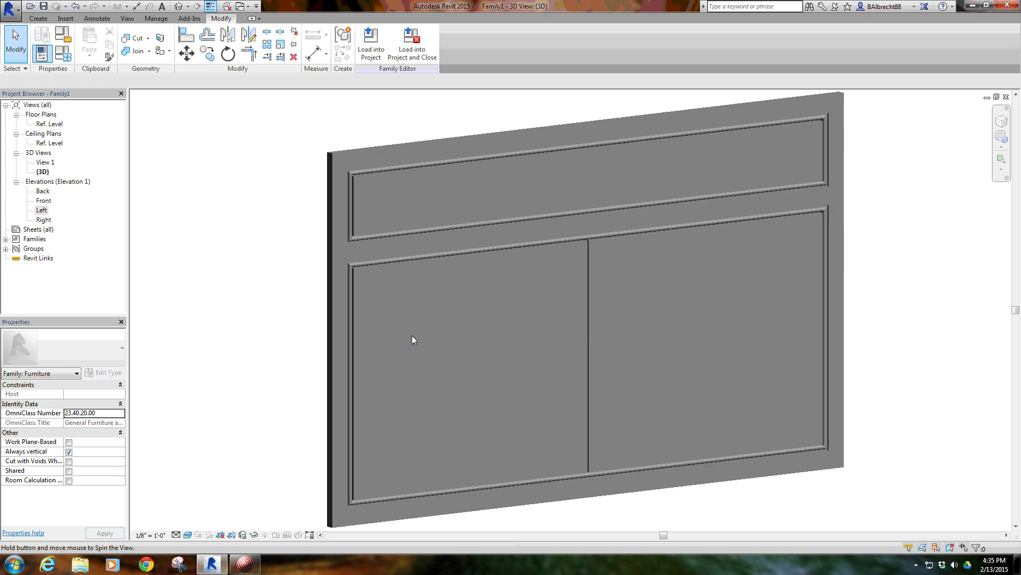
scroll(413, 340, "up", 3)
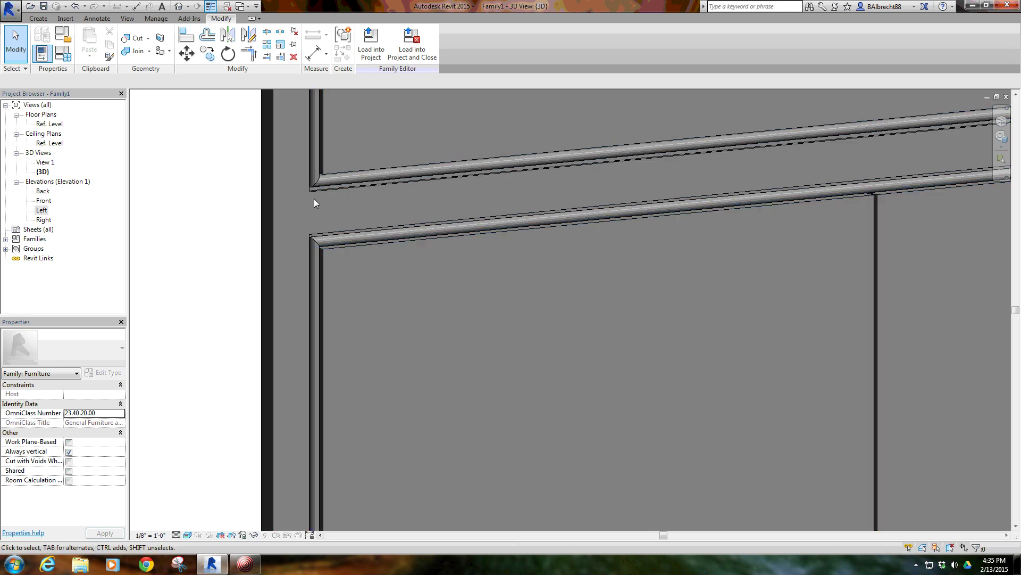
scroll(313, 203, "down", 3)
scroll(461, 290, "down", 2)
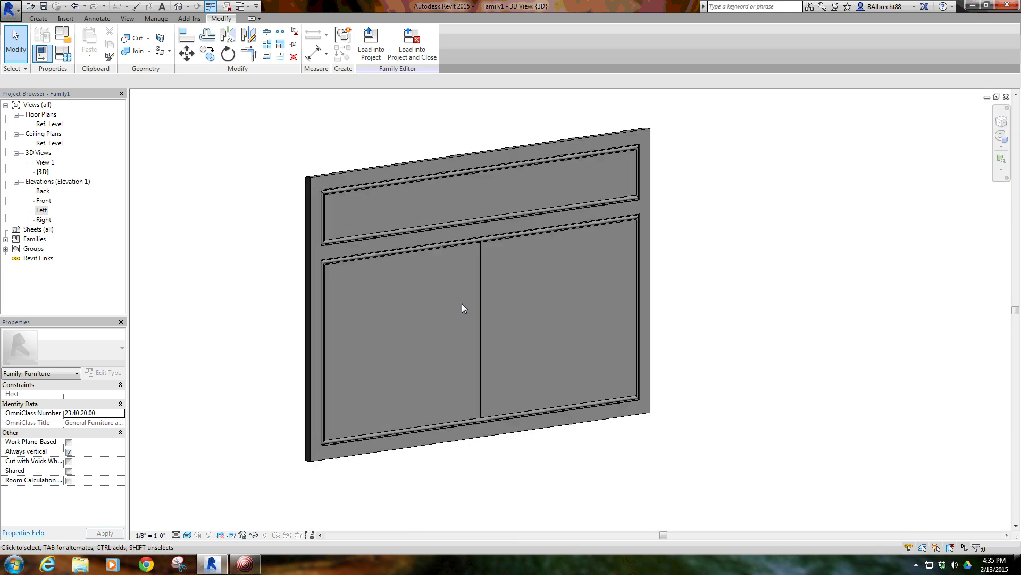
middle_click_drag(385, 355, 412, 376, "shift")
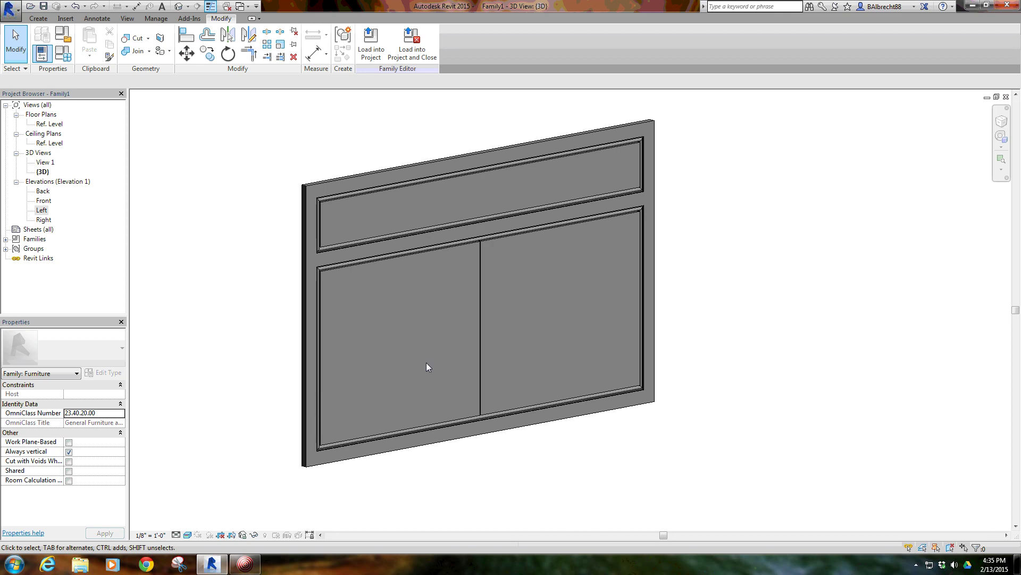
double_click(42, 202)
Bring the whole cabinet into the Front elevation and open the Create tab's Void Forms list.
mouse_move(314, 324)
middle_mouse_down()
mouse_move(359, 375)
mouse_move(355, 337)
middle_mouse_up()
scroll(360, 349, "down", 2)
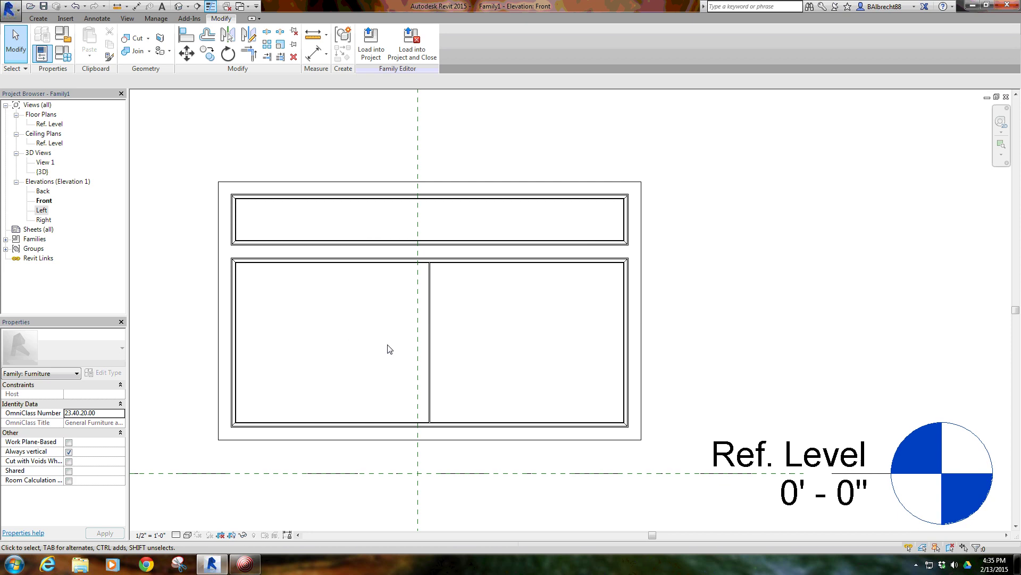
scroll(365, 331, "up", 1)
scroll(356, 335, "up", 1)
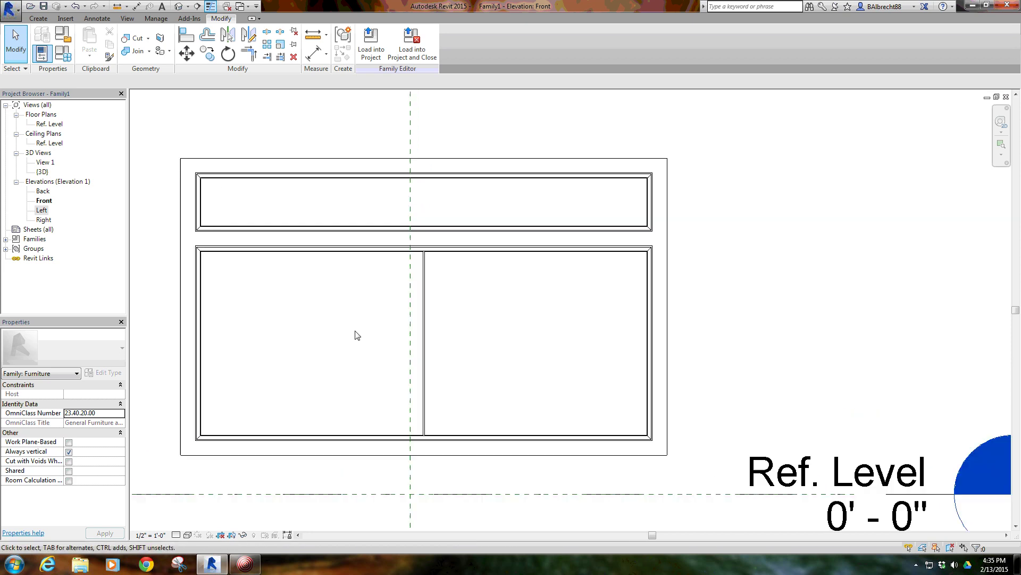
middle_click_drag(356, 335, 375, 334)
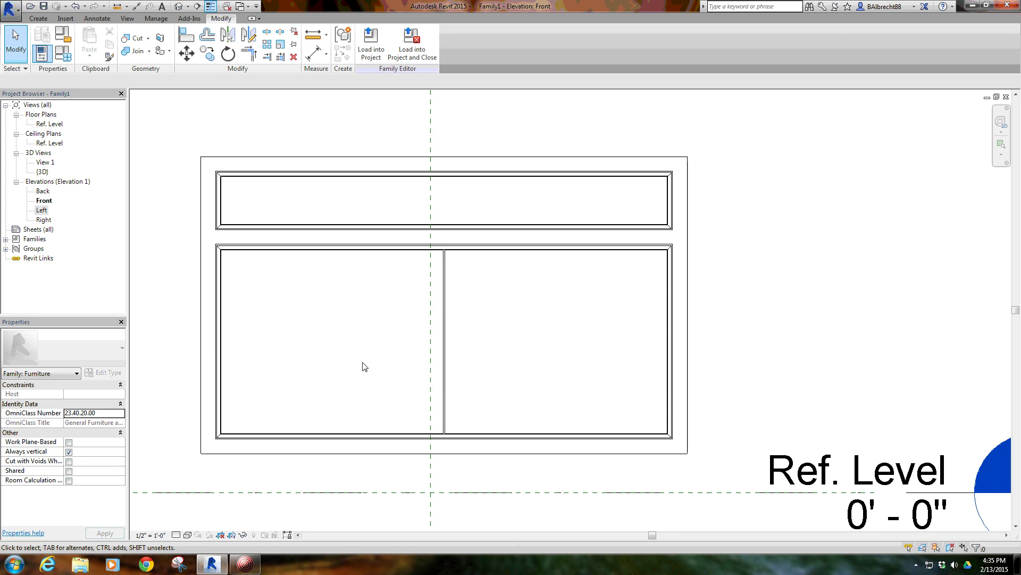
left_click(38, 19)
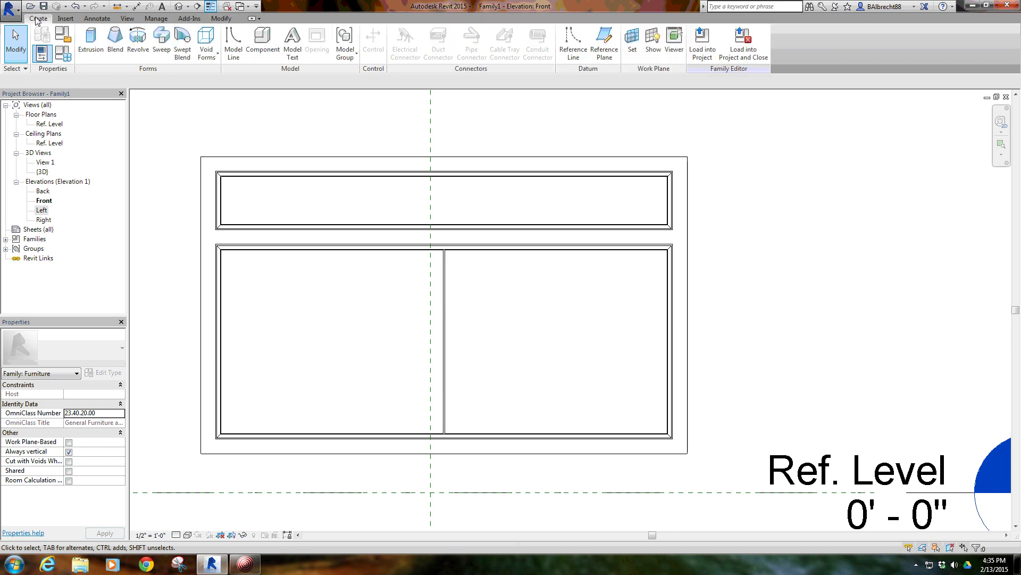
left_click(207, 53)
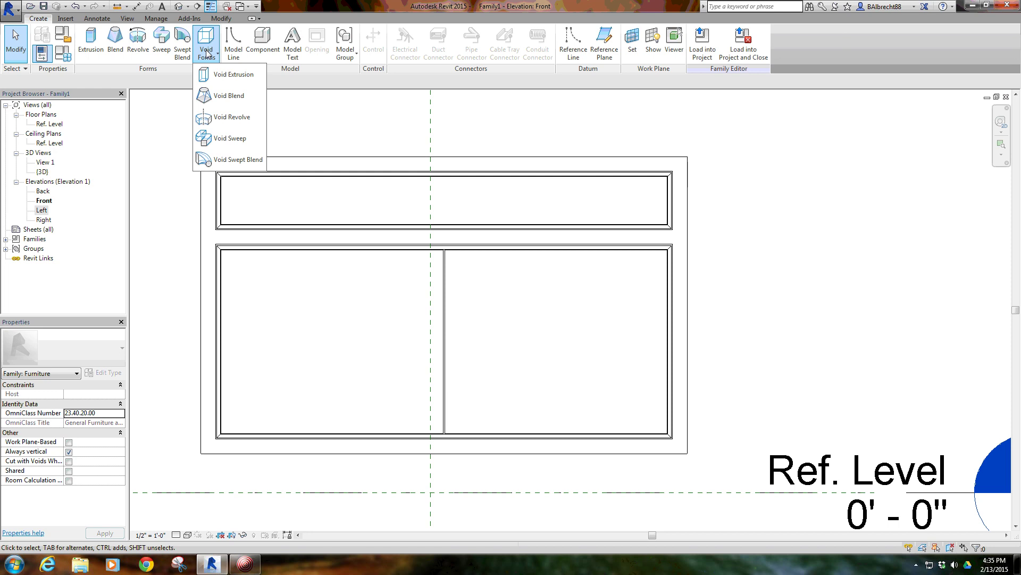
Start a Void Sweep and sketch its path with the Rectangle tool.
left_click(212, 138)
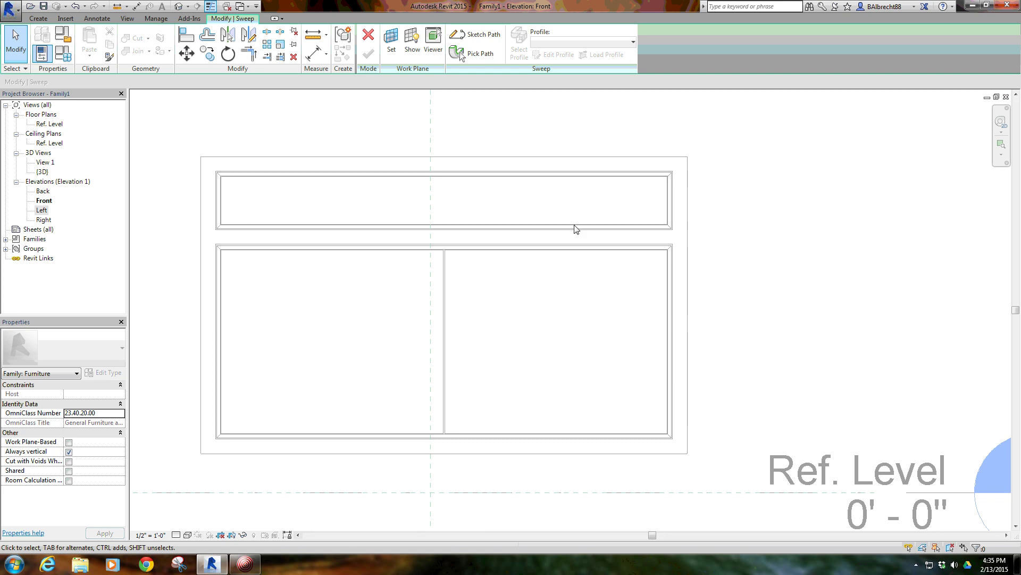
left_click(477, 36)
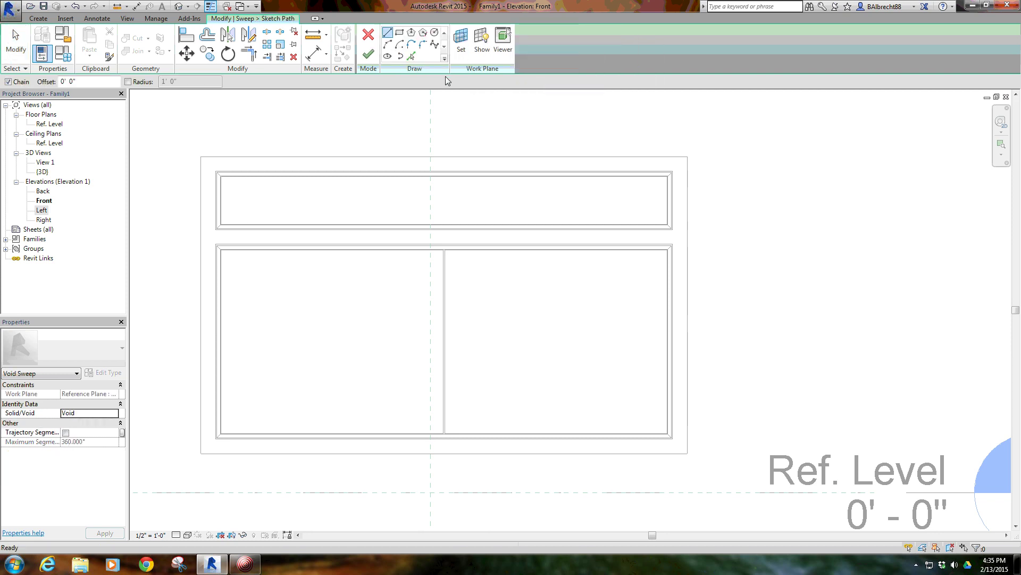
left_click(399, 36)
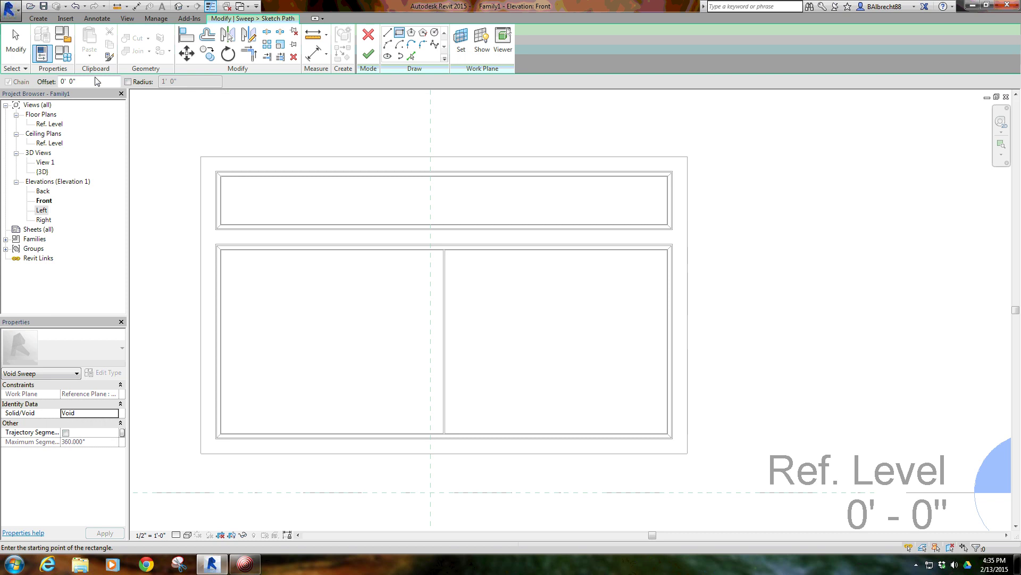
type("2")
key("Return")
scroll(217, 240, "up", 3)
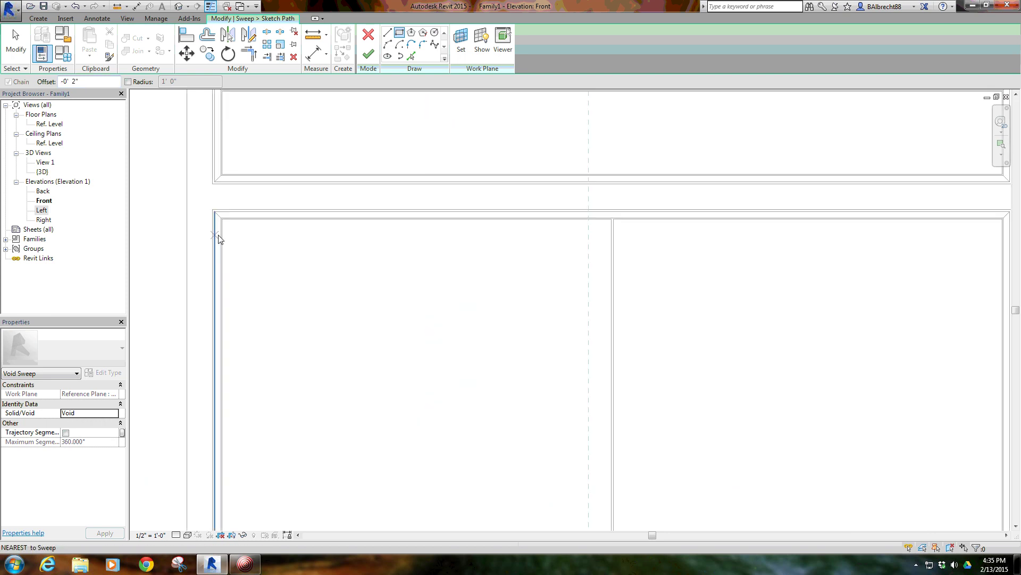
scroll(223, 221, "up", 2)
Draw the path rectangle inside the left door panel at a 2 1/2" inward offset and finish it.
left_click(224, 214)
scroll(426, 399, "down", 3)
scroll(358, 311, "down", 2)
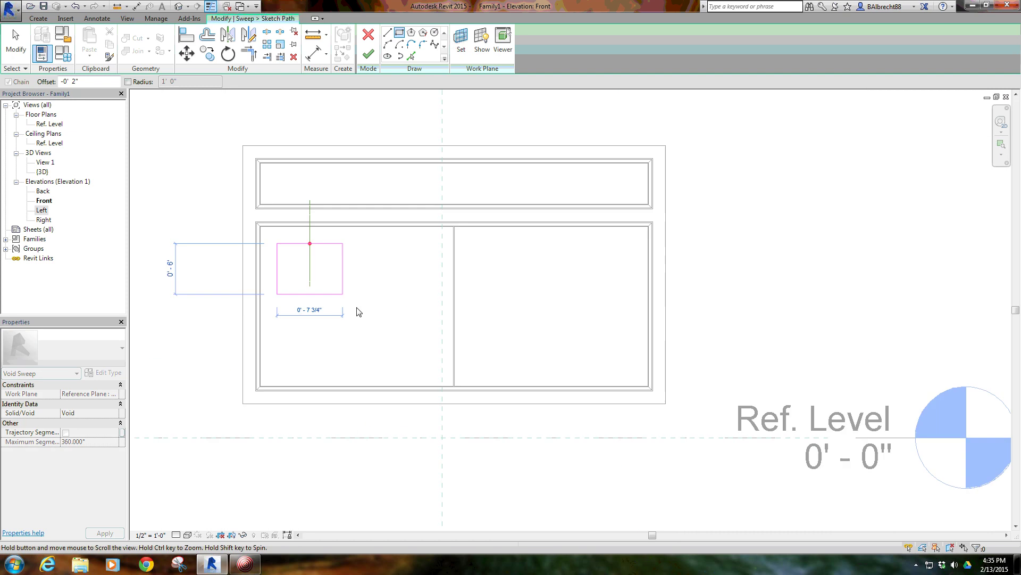
scroll(458, 400, "up", 3)
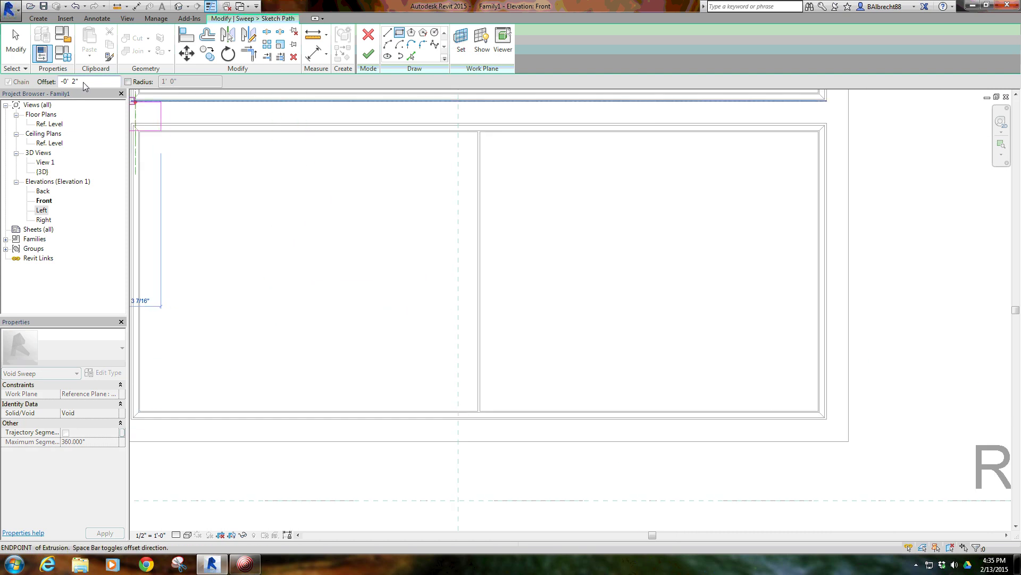
type(".5")
type("1/2")
key("Return")
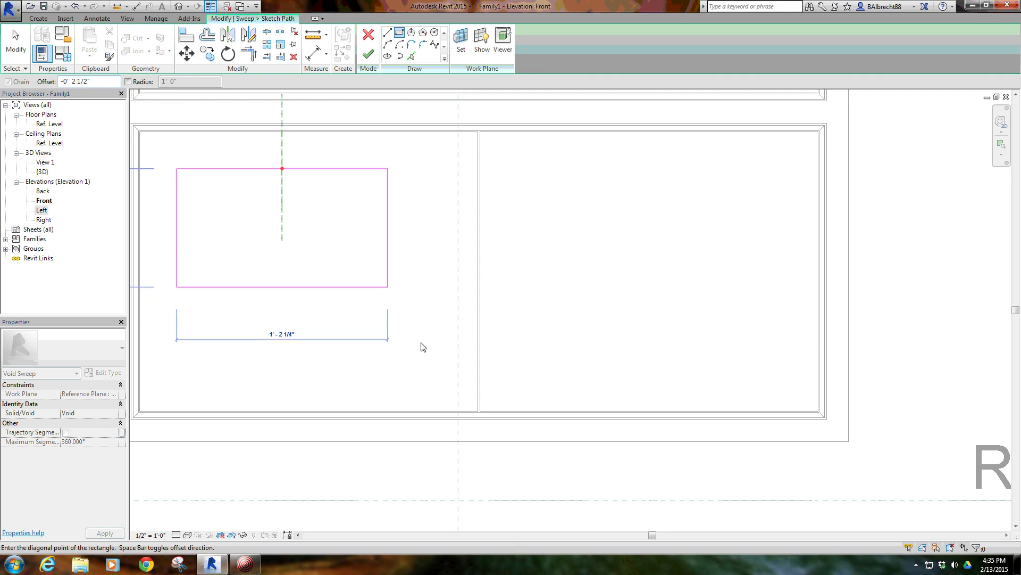
left_click(478, 410)
right_click(372, 245)
left_click(384, 247)
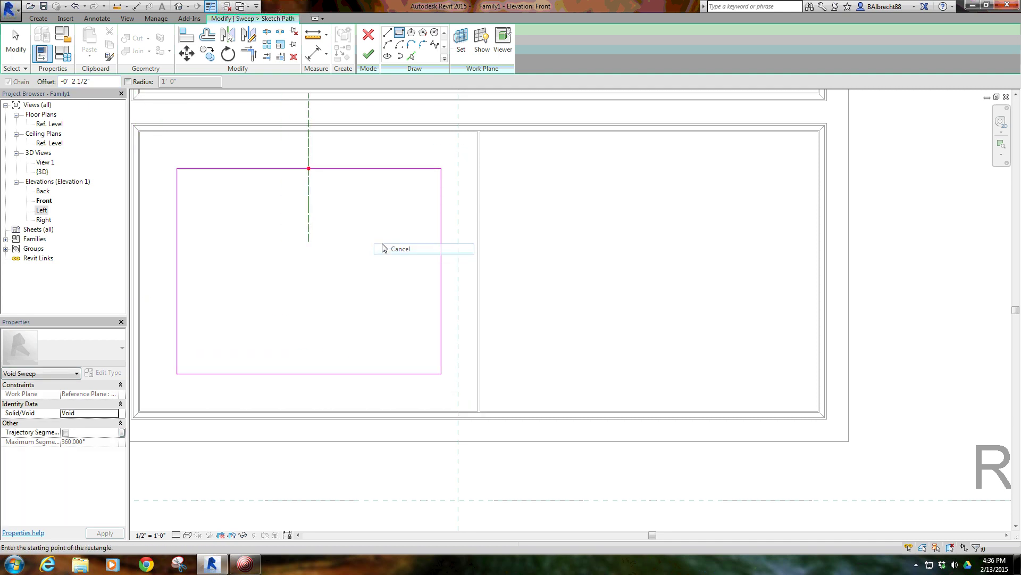
scroll(390, 248, "down", 2)
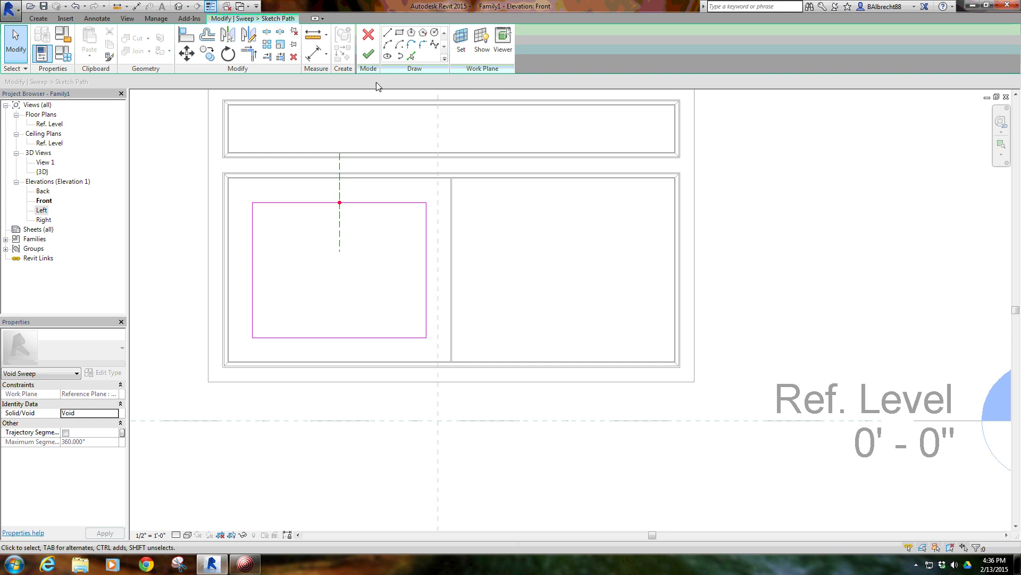
left_click(368, 55)
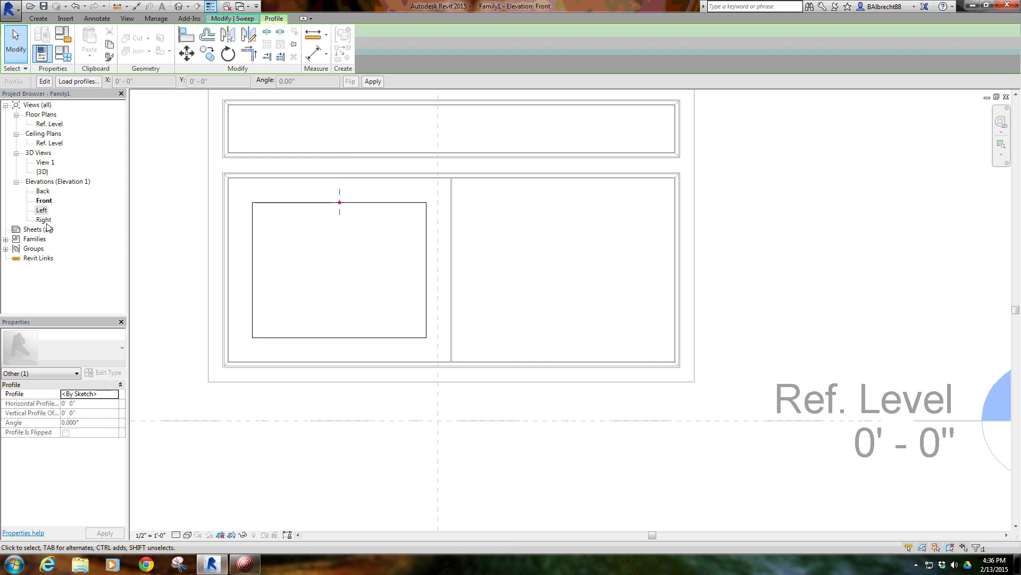
In the Left elevation, edit the sweep profile and draw a short line from the reference-plane intersection.
double_click(42, 210)
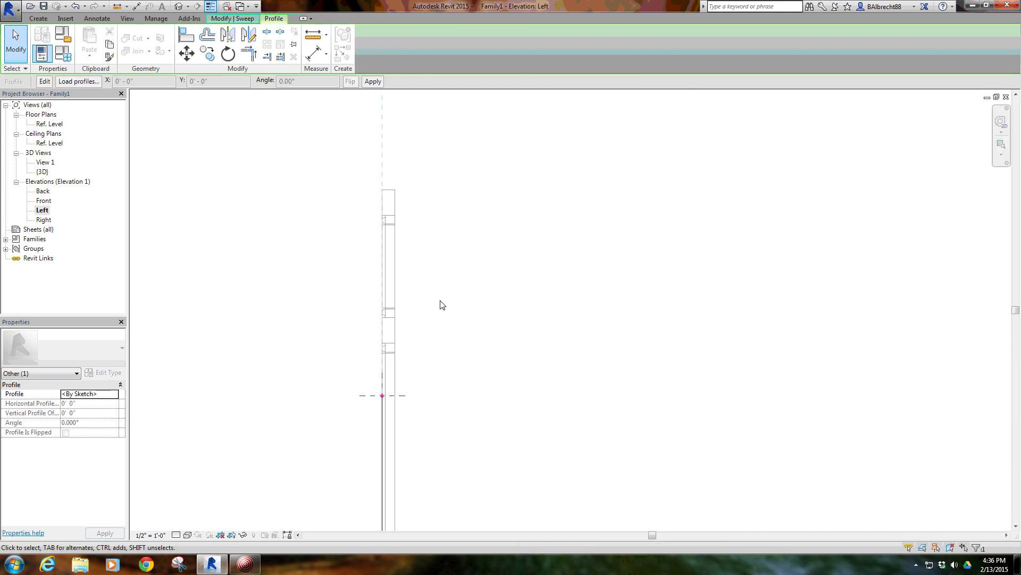
scroll(368, 302, "up", 3)
scroll(370, 279, "up", 2)
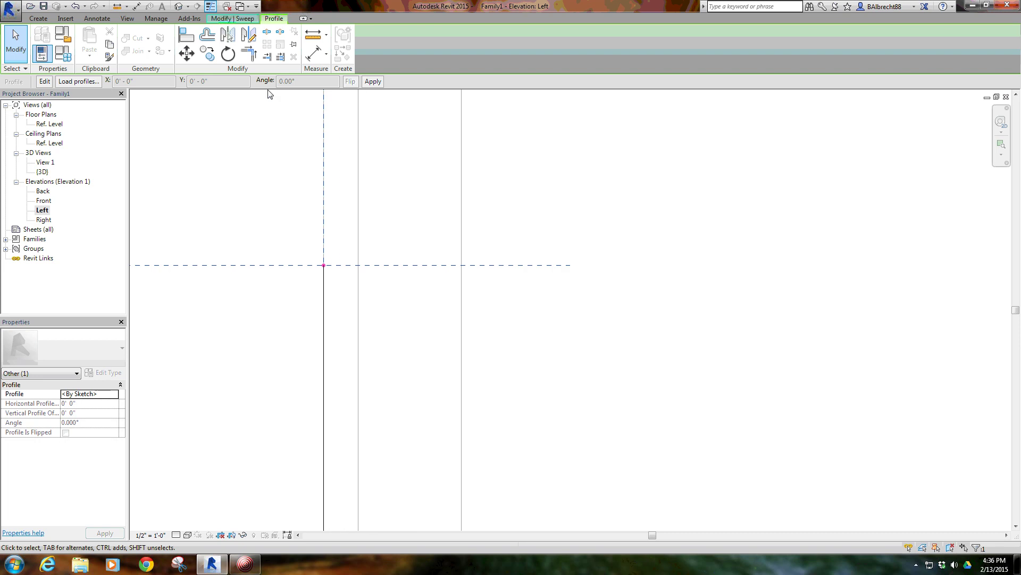
left_click(44, 82)
left_click(387, 33)
scroll(325, 274, "up", 1)
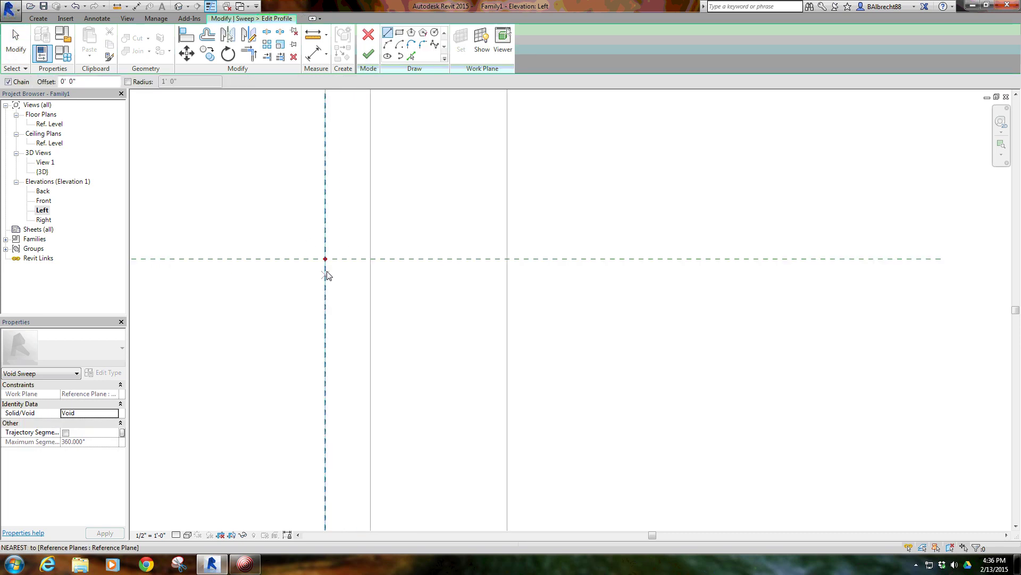
left_click(325, 258)
left_click(353, 260)
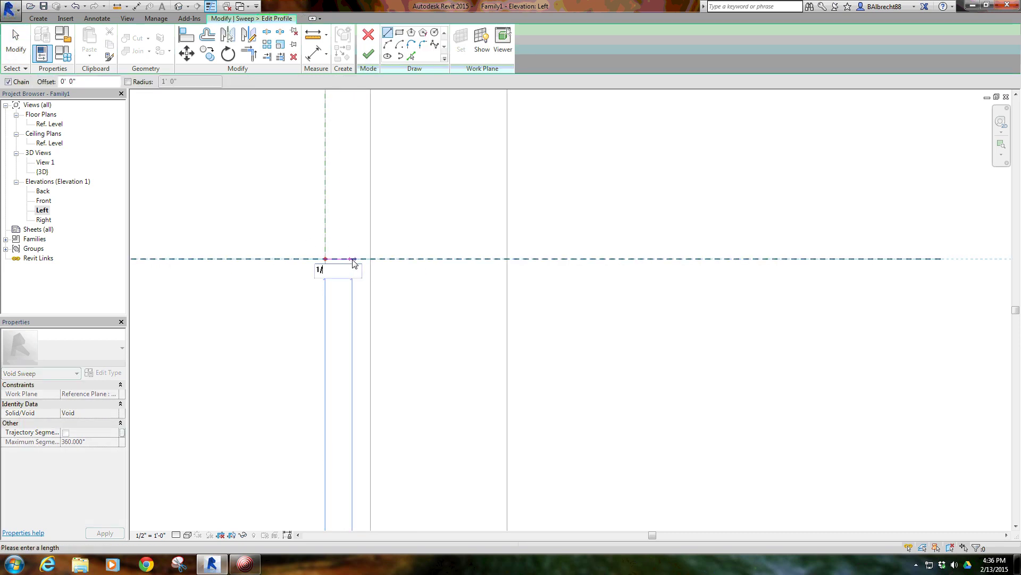
Add arc segments to the profile, restarting the curve at the plane intersection.
left_click(389, 45)
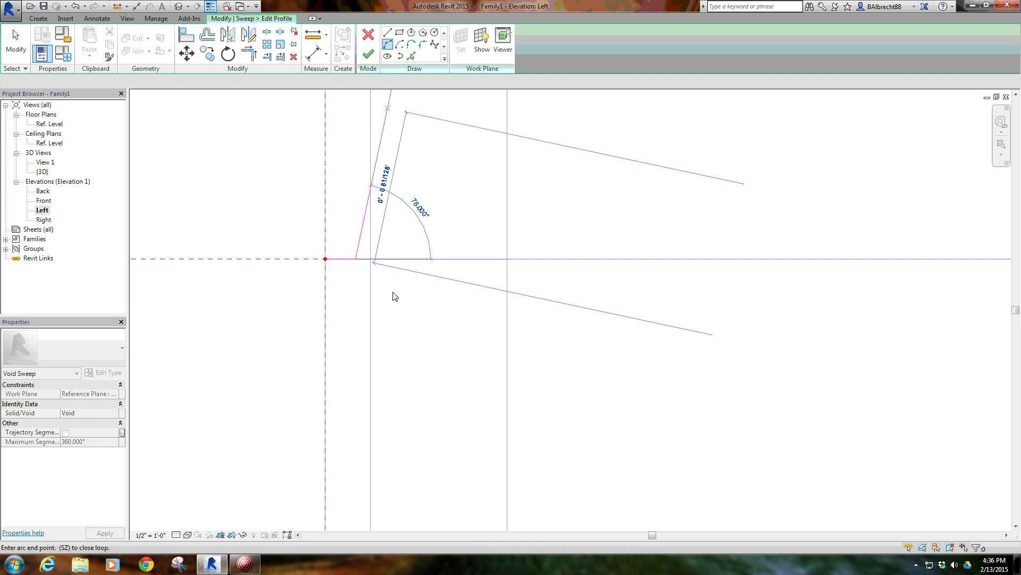
type("3/8\"")
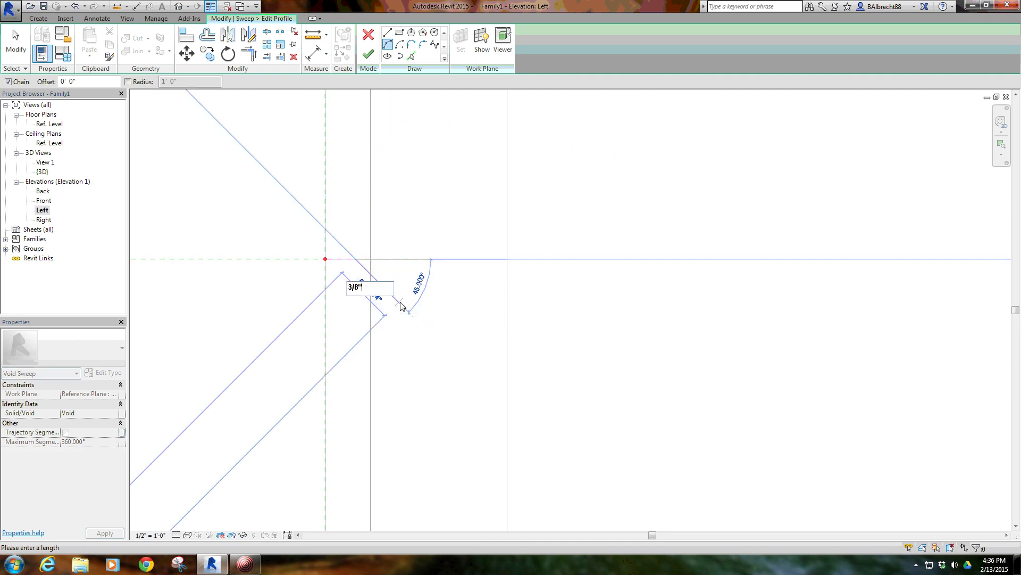
key("Return")
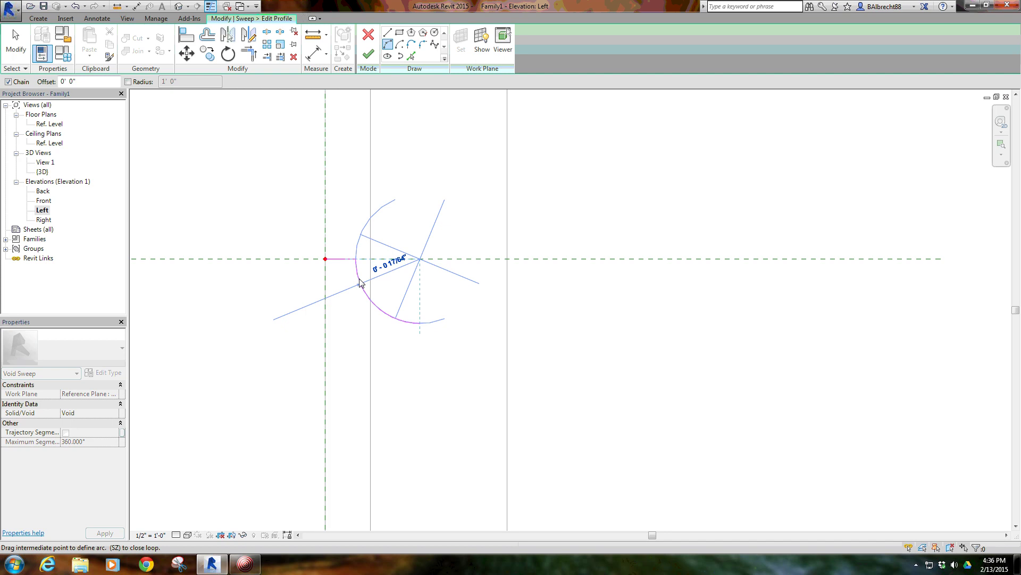
right_click(257, 203)
left_click(271, 212)
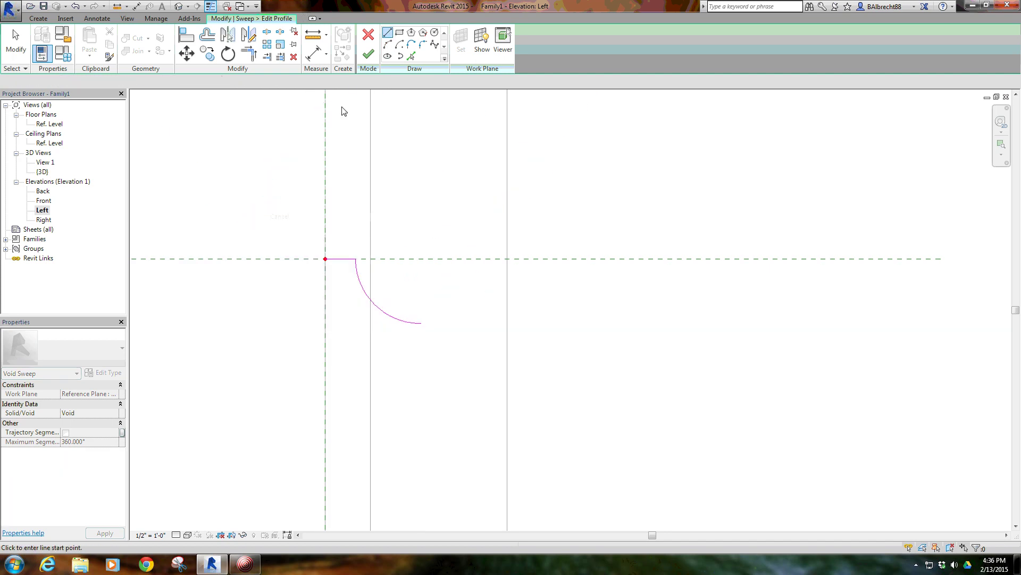
left_click(325, 260)
left_click(325, 323)
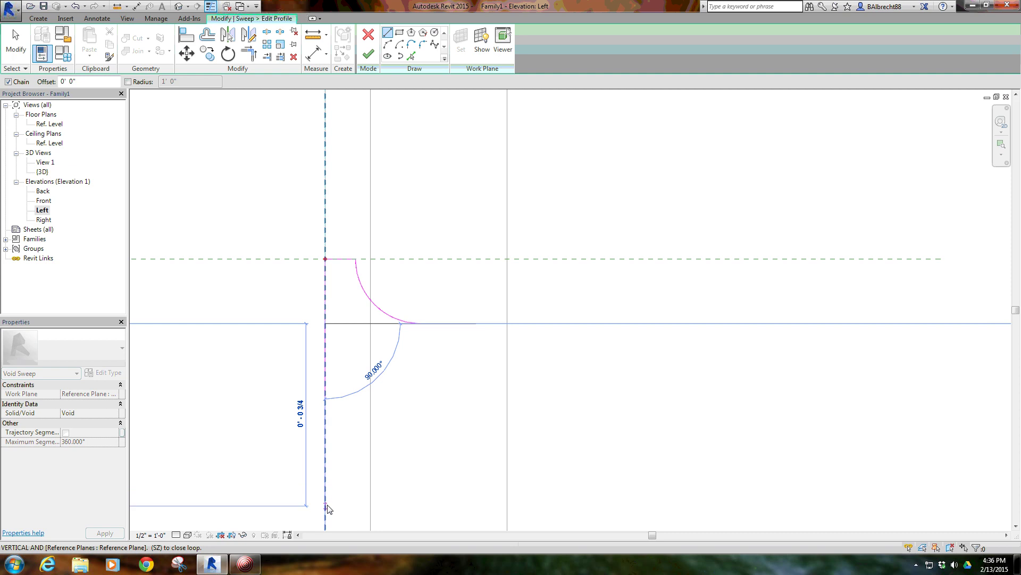
Draw the vertical edge along the reference plane and the closing arc, then finish the profile.
middle_click_drag(330, 510, 292, 359)
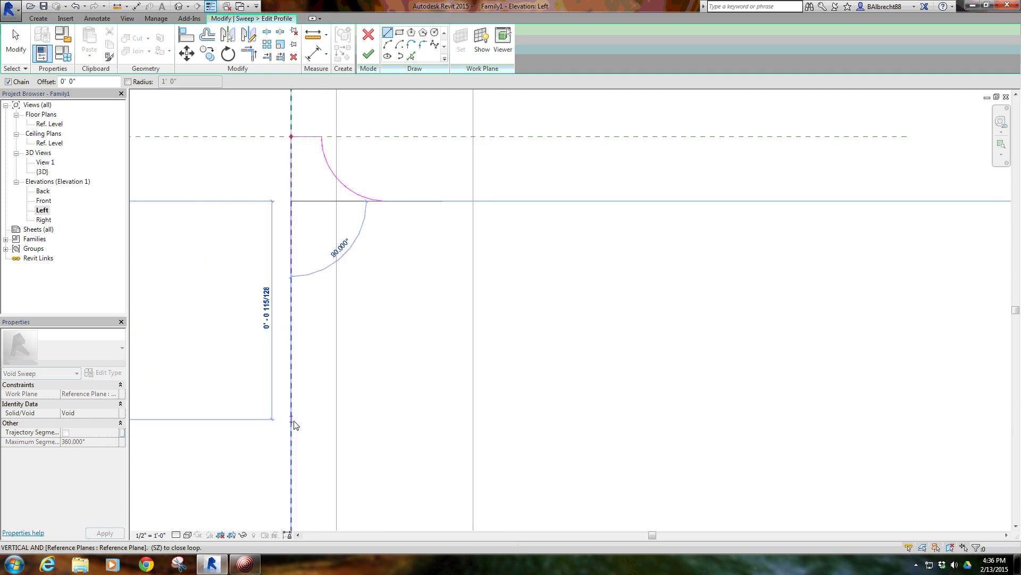
left_click(292, 447)
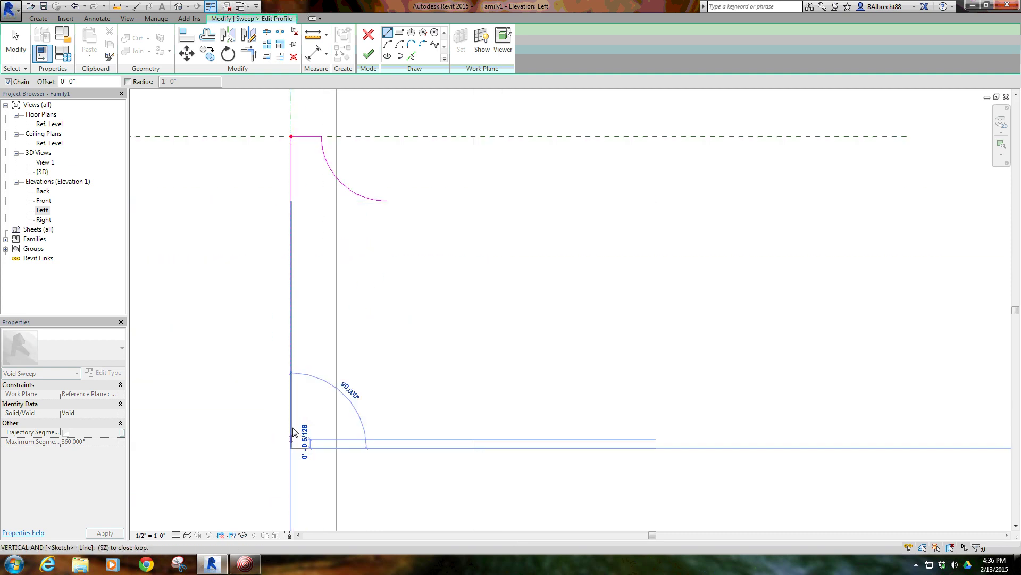
left_click(388, 46)
left_click(388, 200)
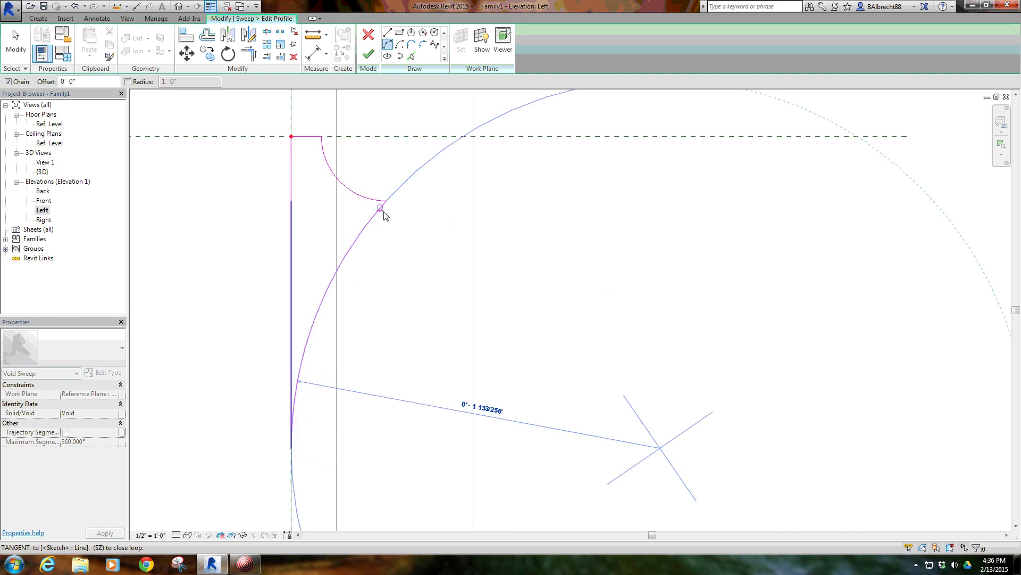
right_click(189, 237)
left_click(208, 242)
scroll(239, 244, "down", 2)
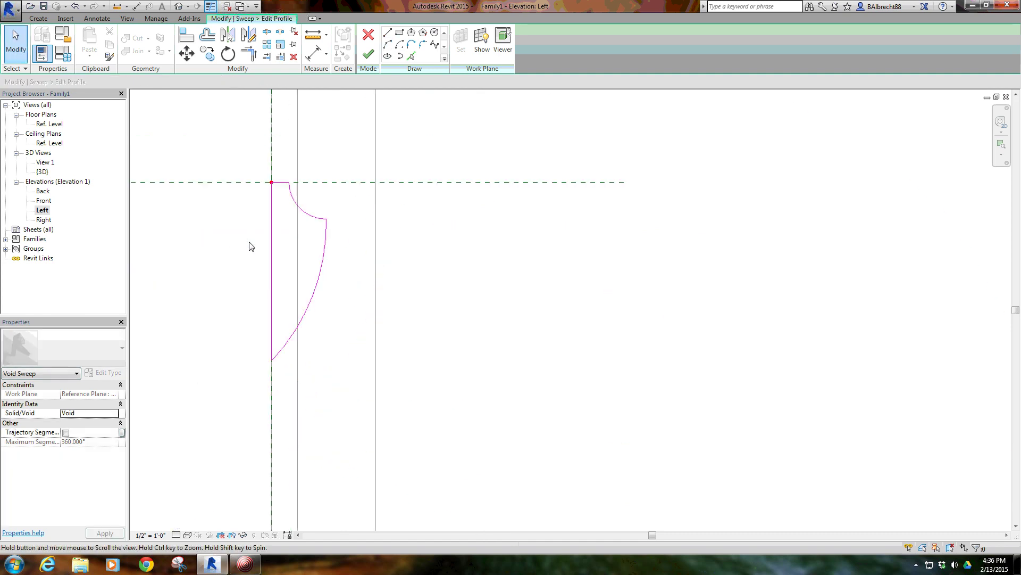
middle_click_drag(244, 263, 280, 246)
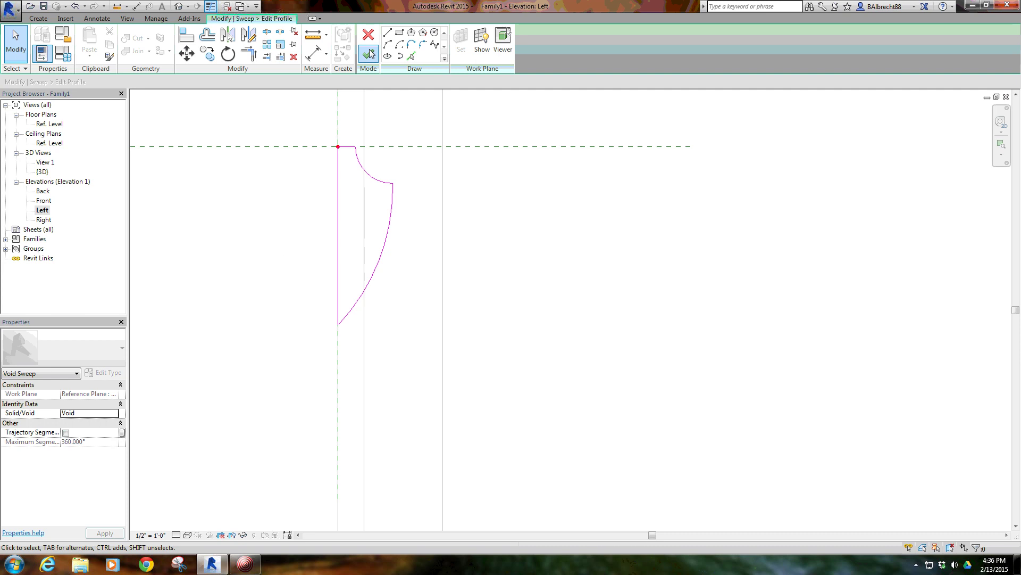
scroll(360, 189, "down", 2)
middle_click_drag(361, 189, 379, 225)
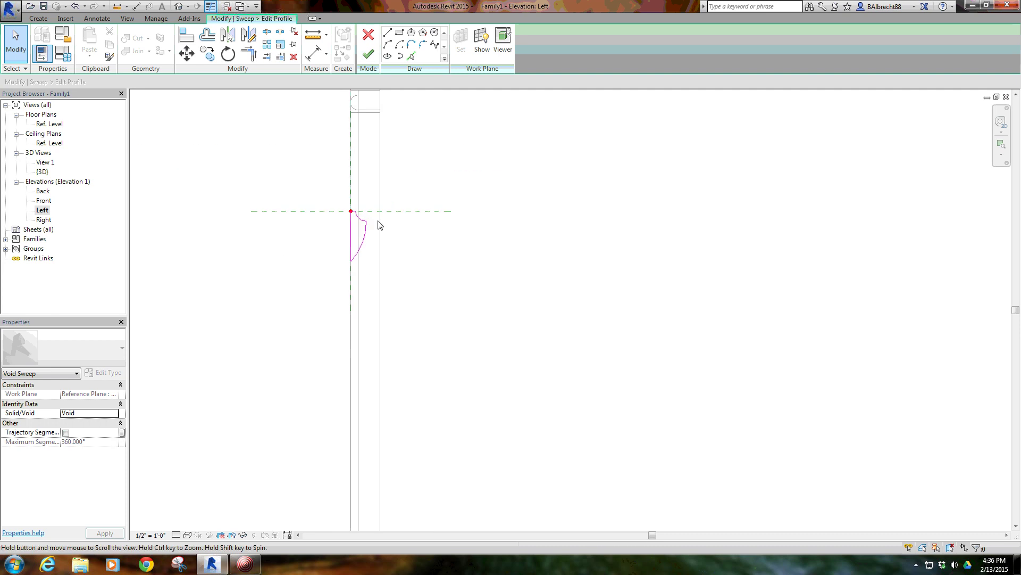
left_click(367, 55)
Finish the void sweep and check the raised panel in 3D.
left_click(299, 180)
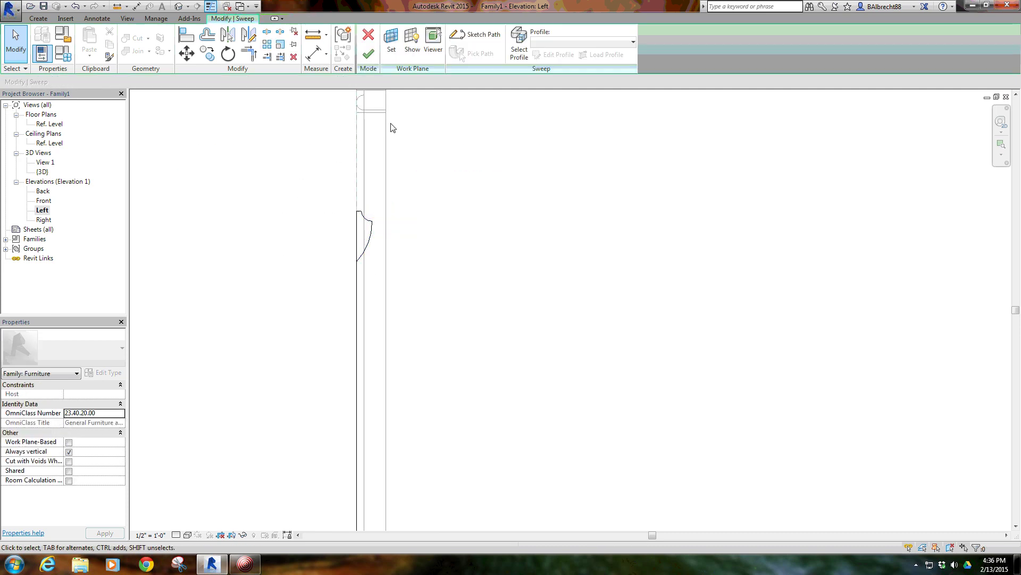
left_click(368, 54)
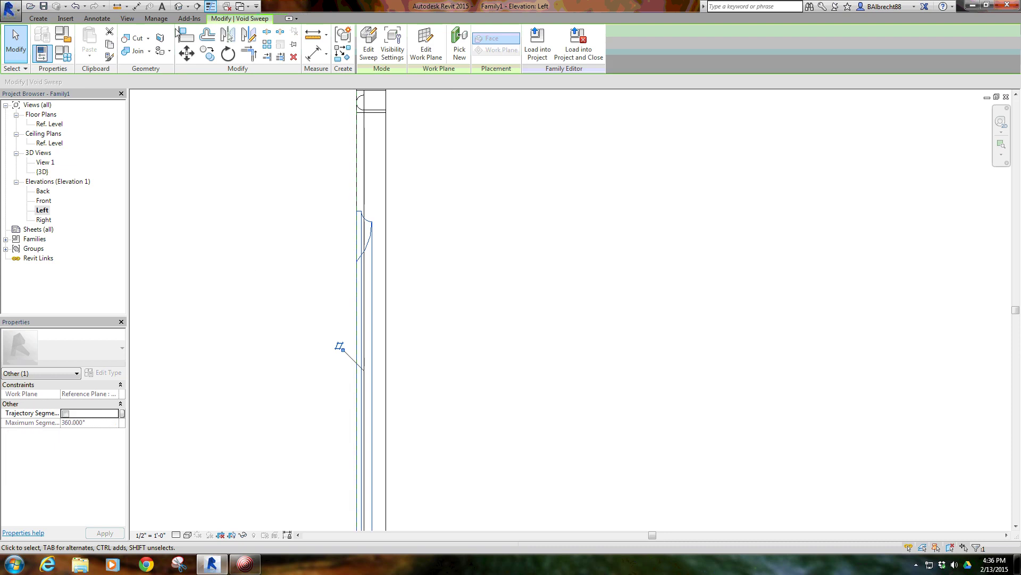
left_click(178, 5)
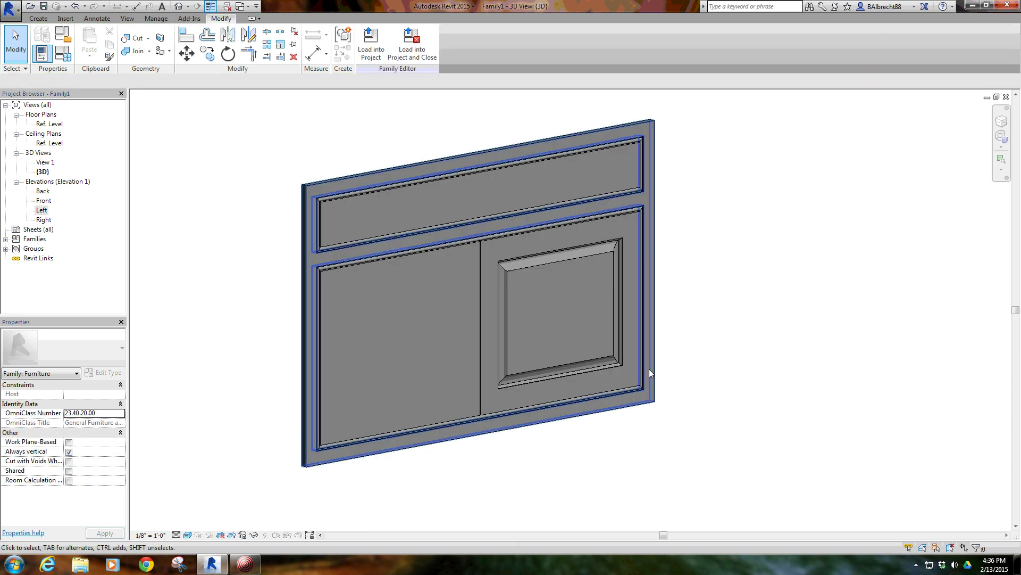
scroll(602, 294, "up", 5)
scroll(515, 321, "down", 3)
scroll(649, 299, "down", 3)
scroll(661, 296, "down", 2)
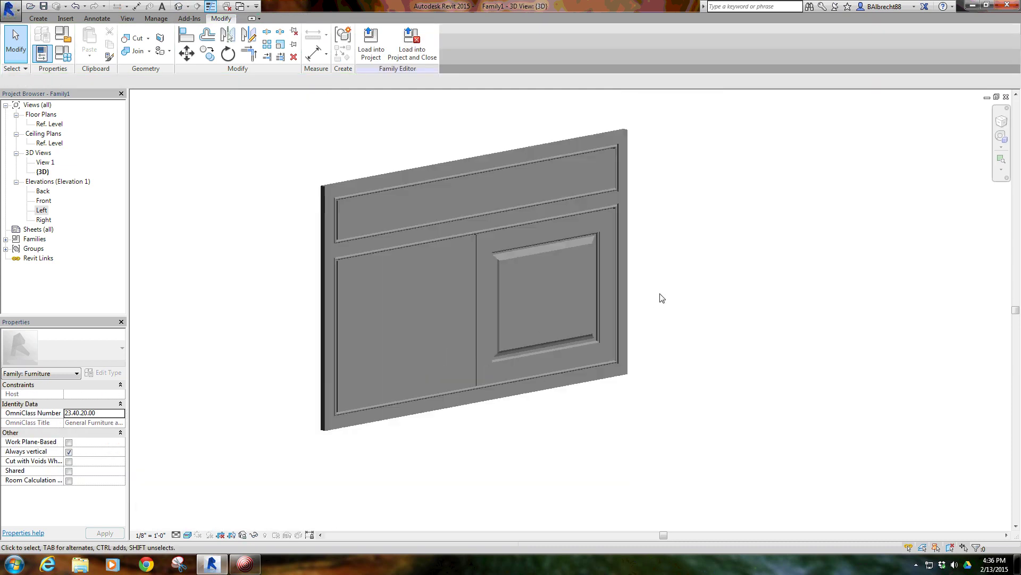
scroll(662, 297, "down", 1)
In Front elevation, copy the void sweep onto the right door and zoom to fit.
key("ctrl+Tab")
key("ctrl+Tab")
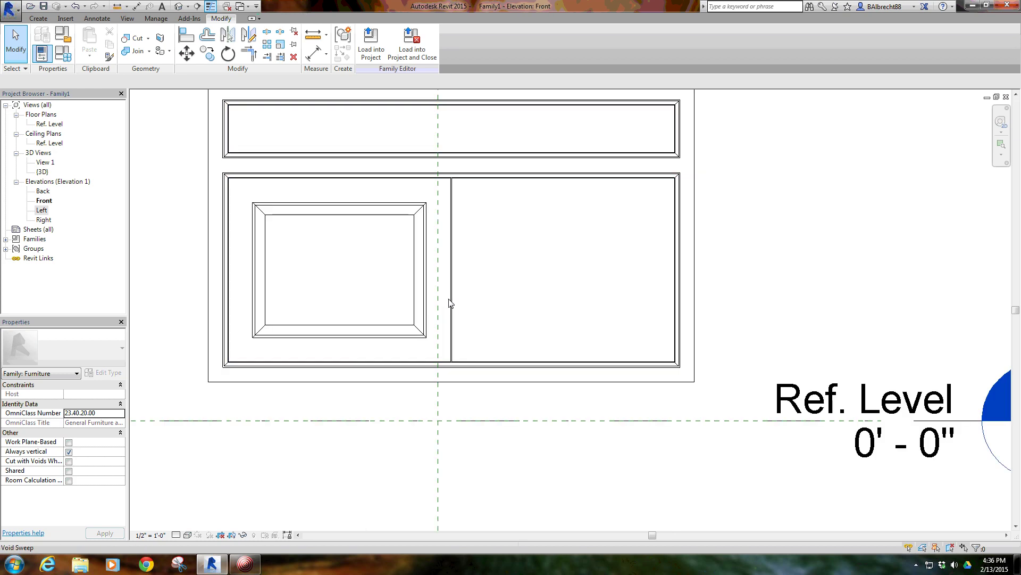
left_click(384, 208)
key("c")
key("o")
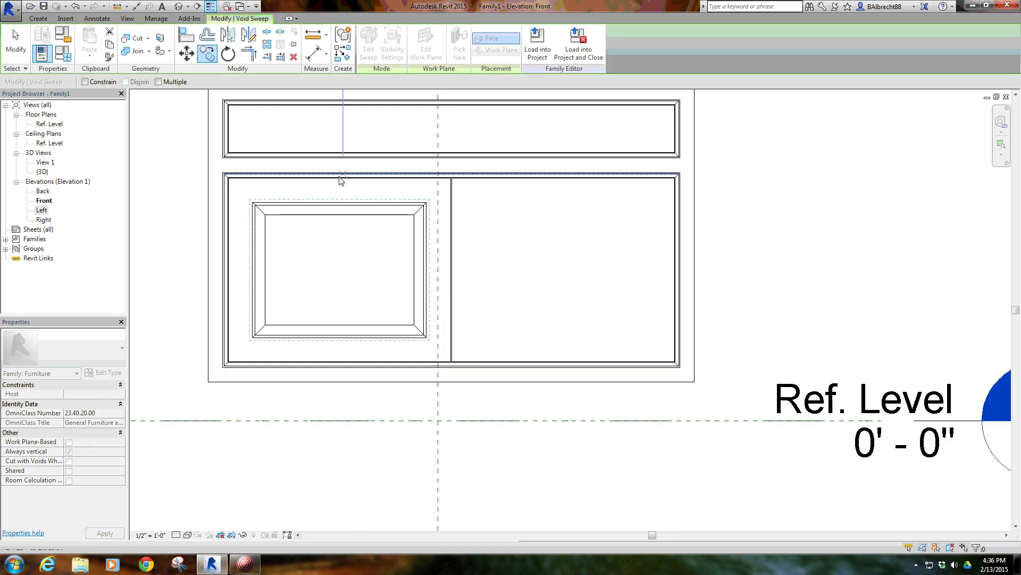
left_click(341, 178)
left_click(563, 176)
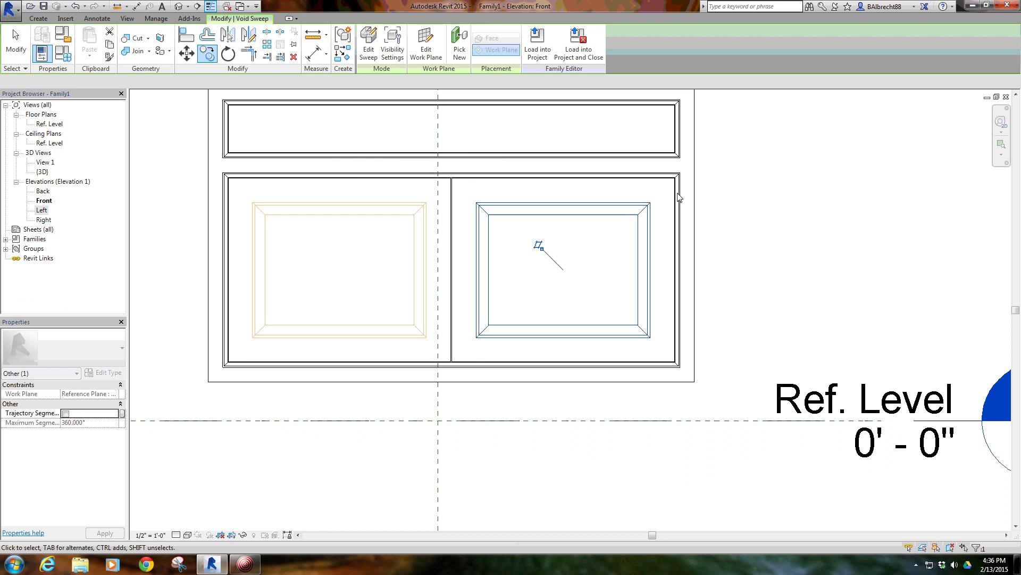
key("Escape")
key("z")
key("f")
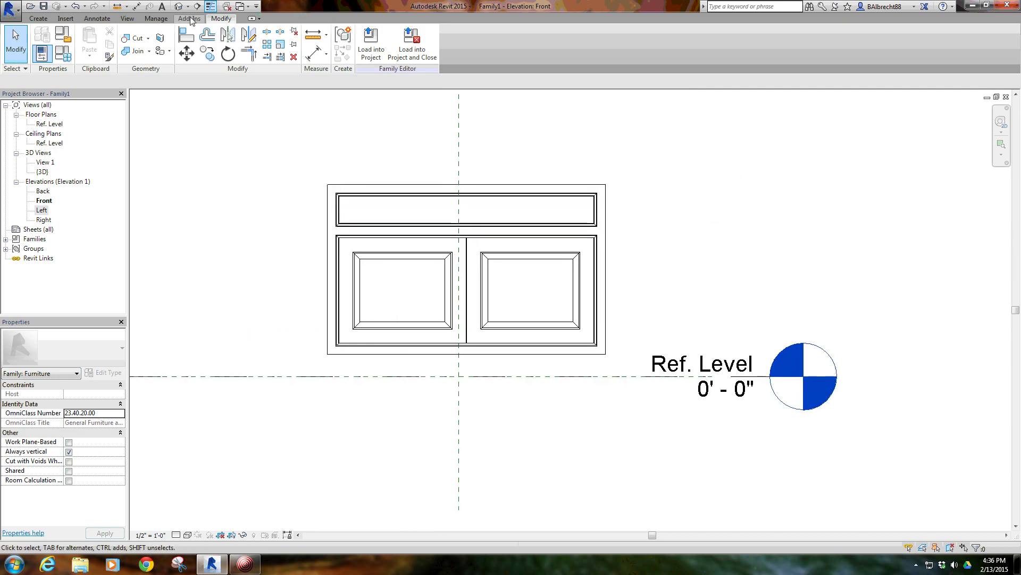
Orbit the shaded 3D view to inspect both raised-panel doors, then open the Ref. Level plan.
left_click(179, 6)
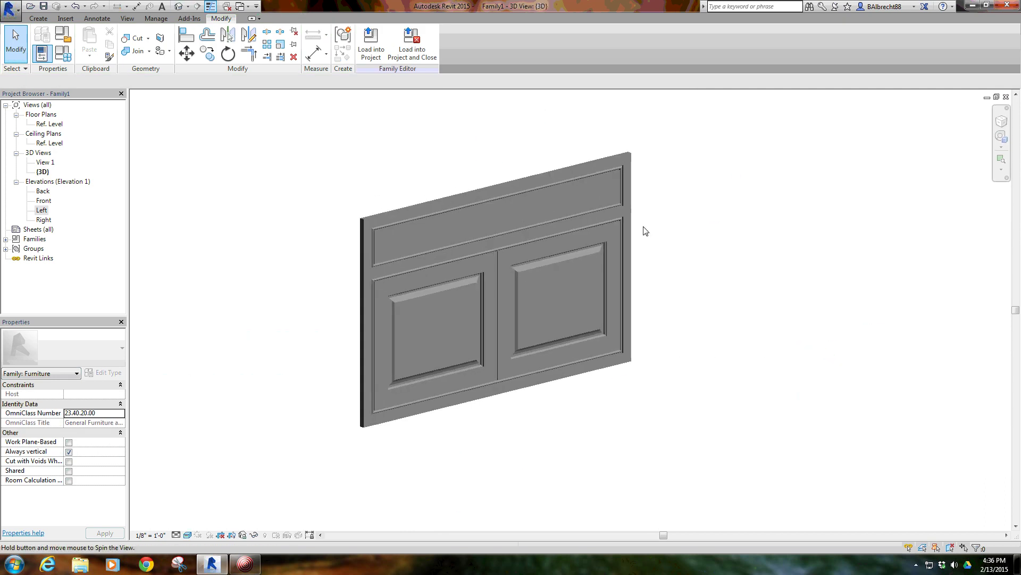
middle_click_drag(603, 208, 422, 221, "shift")
mouse_move(505, 221)
middle_mouse_down("shift")
mouse_move(355, 223)
mouse_move(517, 220)
middle_mouse_up("shift")
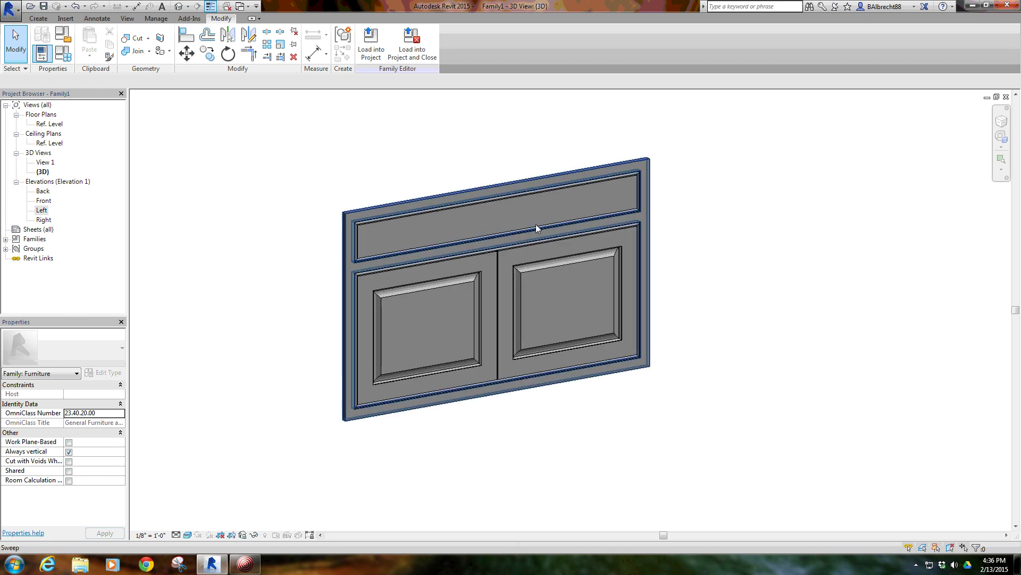
middle_click_drag(432, 225, 387, 221)
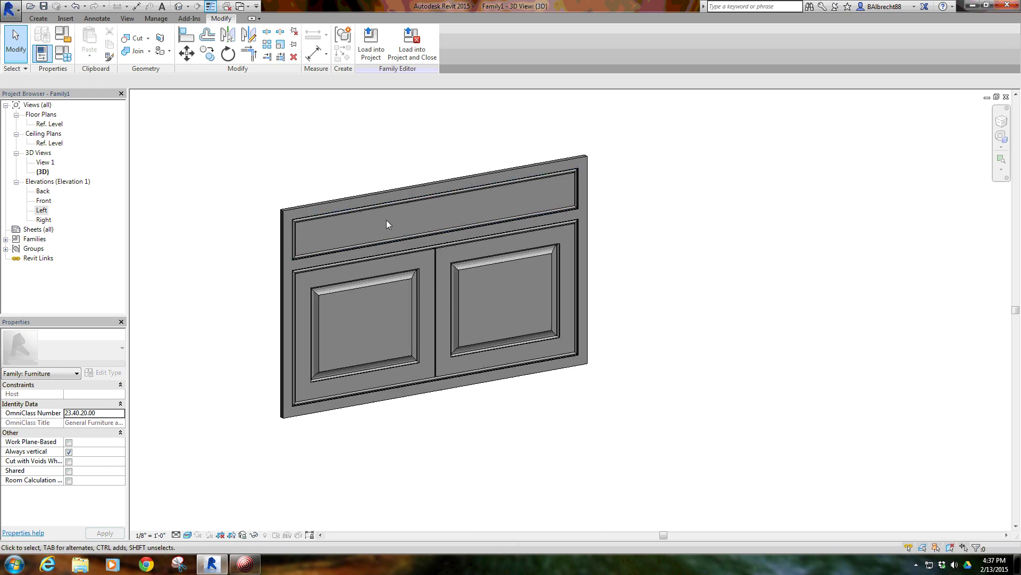
left_click(38, 18)
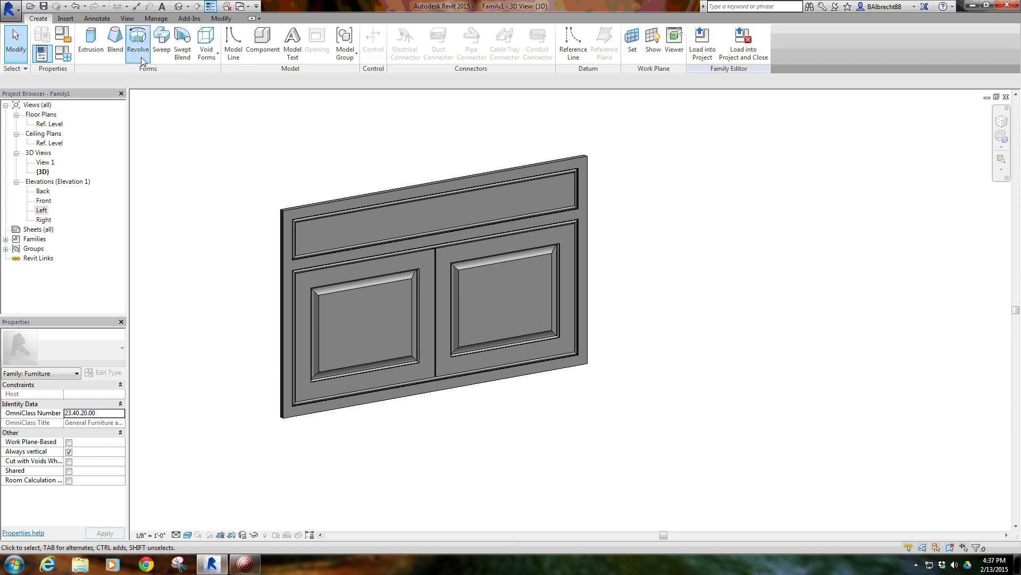
double_click(50, 124)
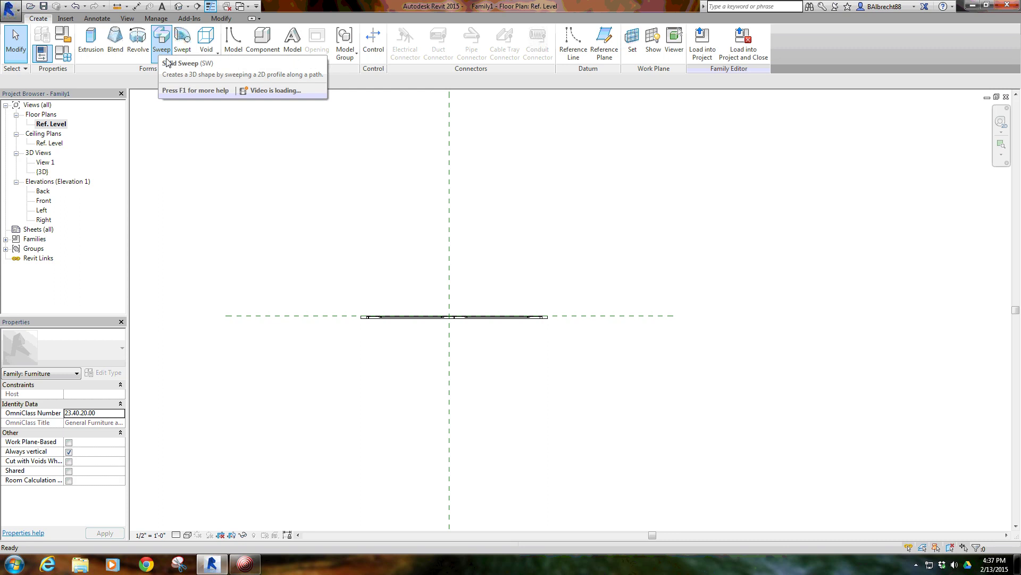
Start a Revolve and draw its vertical axis line at the cabinet's front edge.
left_click(139, 38)
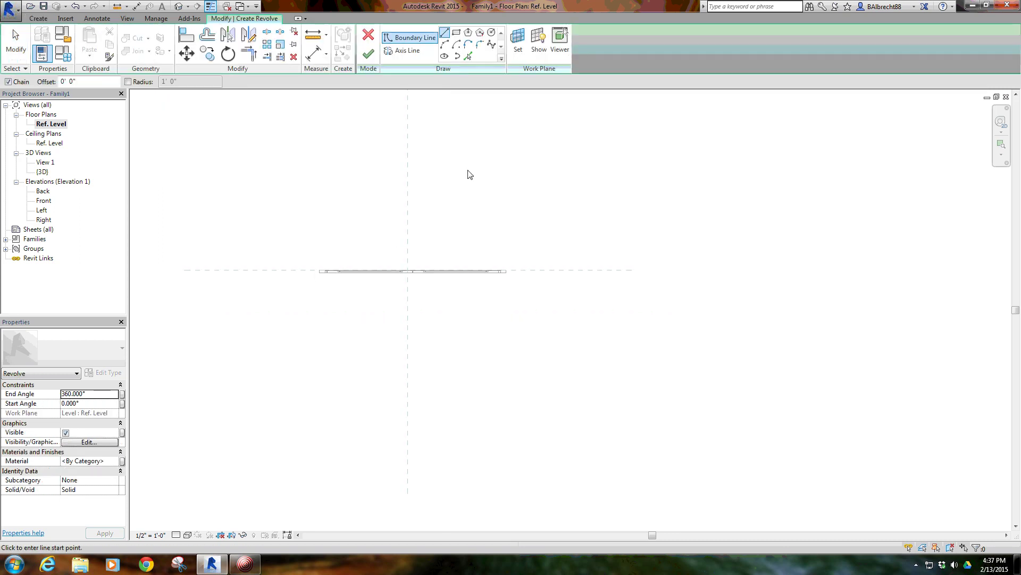
scroll(468, 174, "up", 1)
left_click(405, 50)
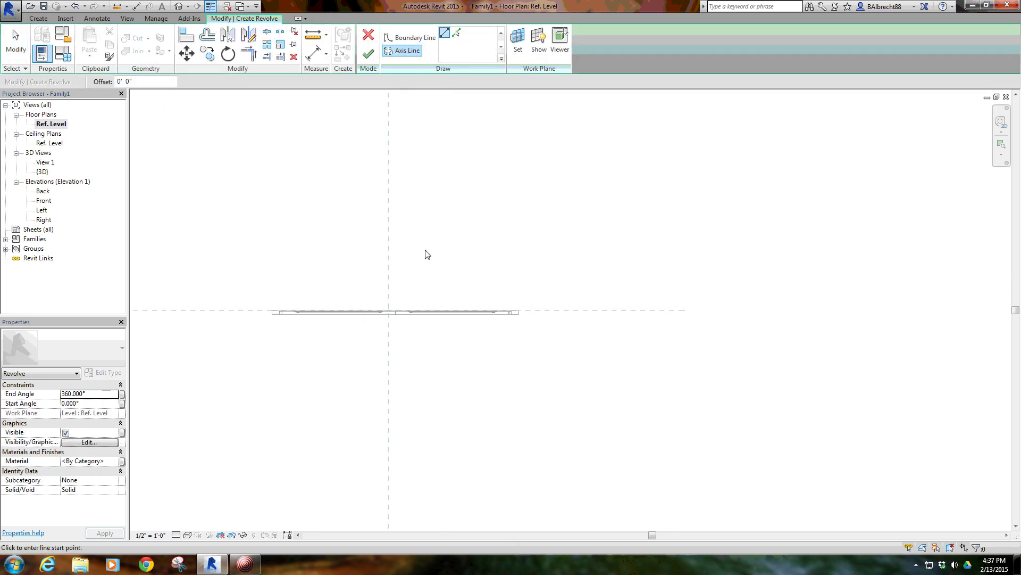
scroll(447, 251, "up", 3)
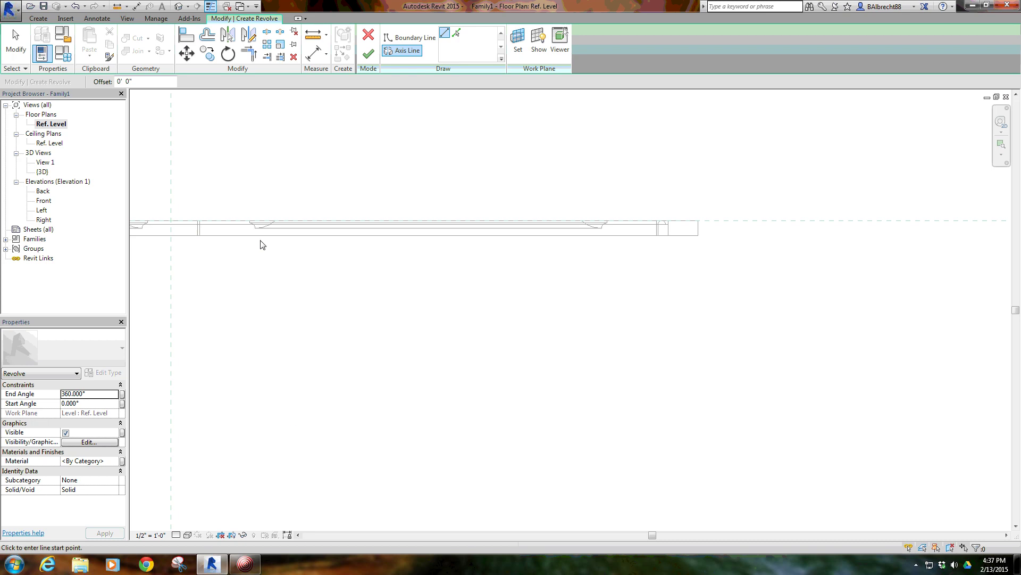
middle_click_drag(222, 236, 293, 226)
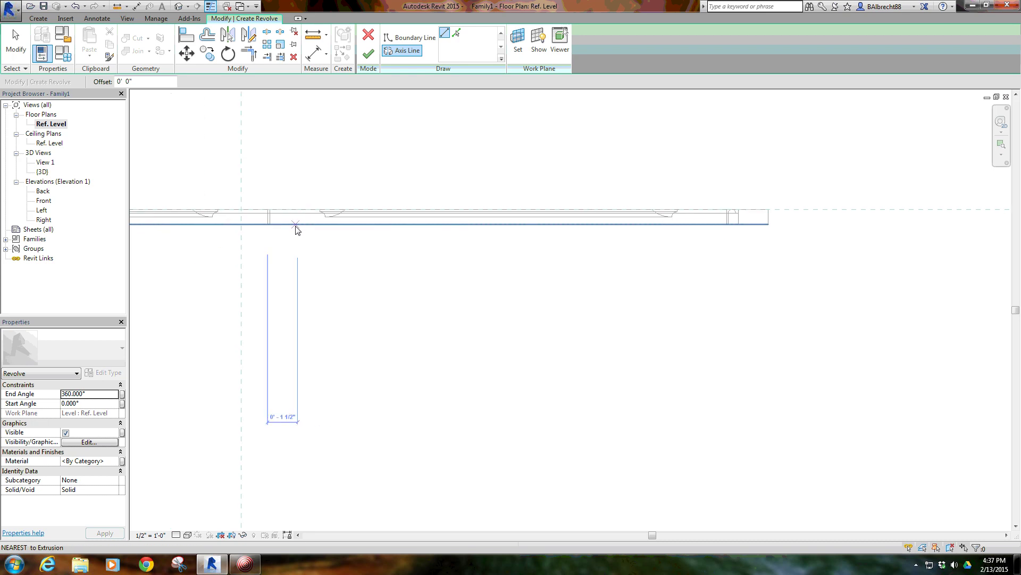
left_click(296, 224)
left_click(296, 257)
scroll(290, 235, "up", 3)
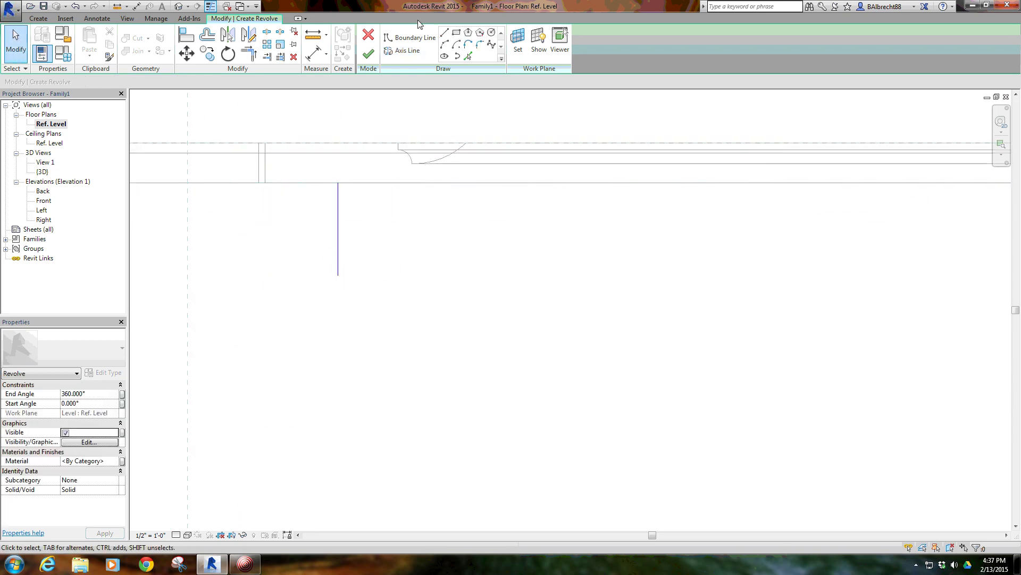
Sketch the knob stem's boundary lines and try a tangent arc for the rounded head.
key("l")
key("i")
scroll(340, 185, "up", 2)
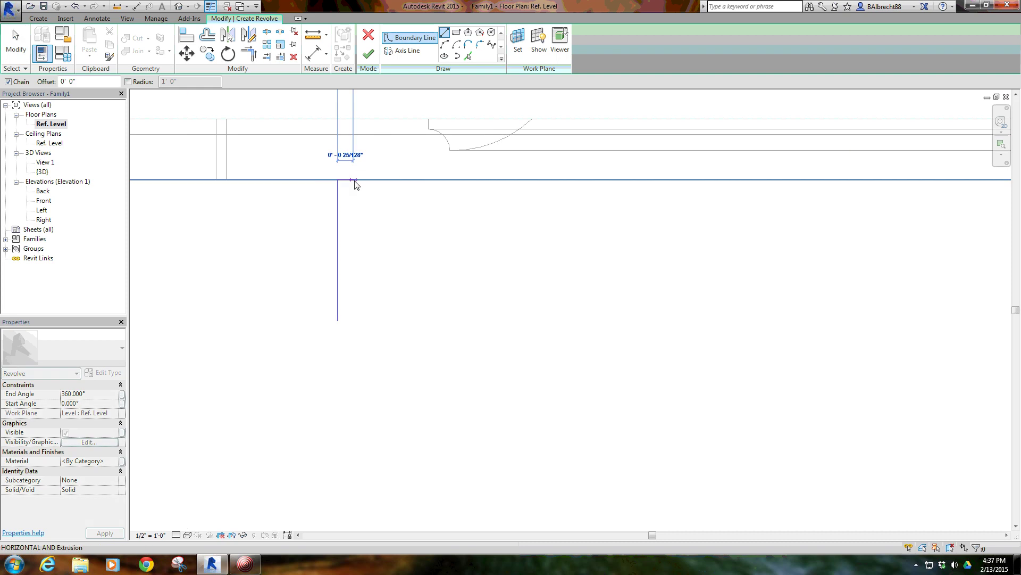
left_click(358, 181)
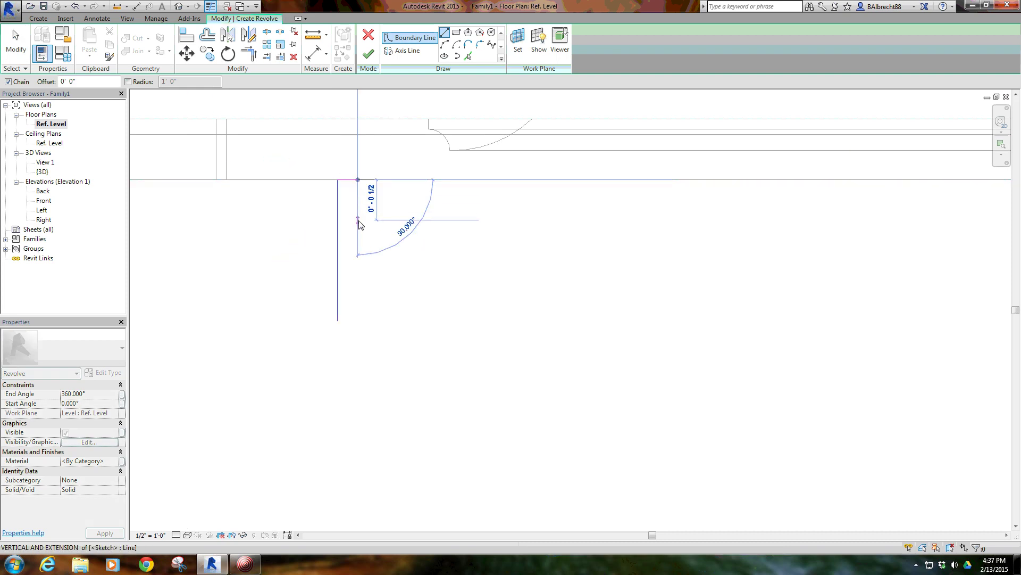
scroll(359, 224, "up", 3)
left_click(354, 220)
scroll(382, 225, "down", 2)
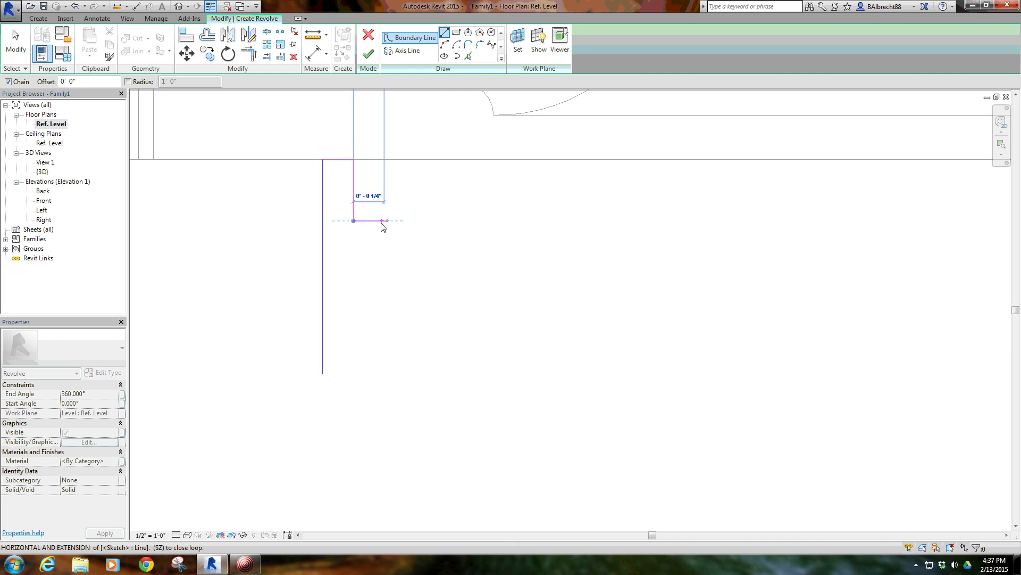
left_click(375, 221)
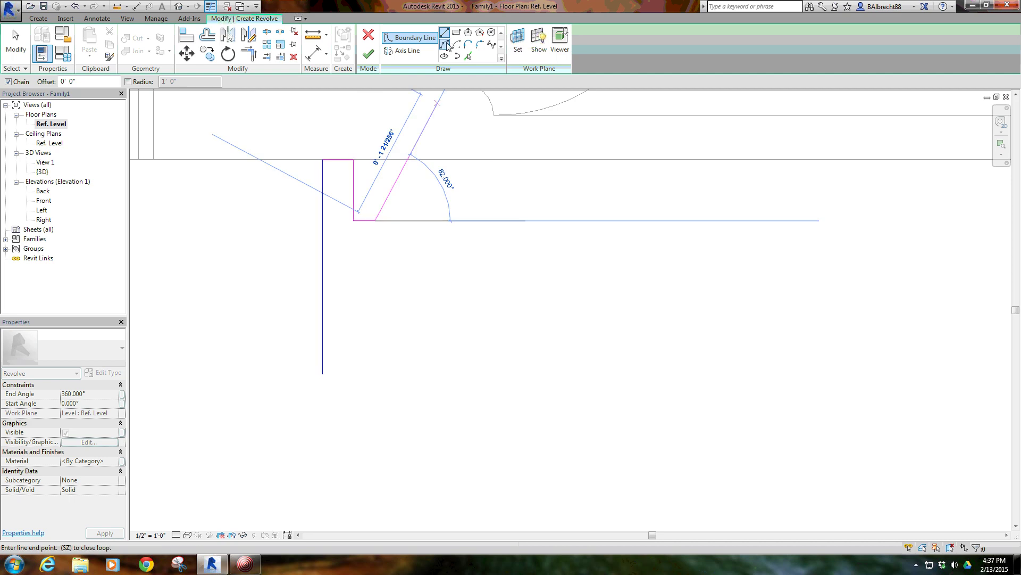
left_click(447, 46)
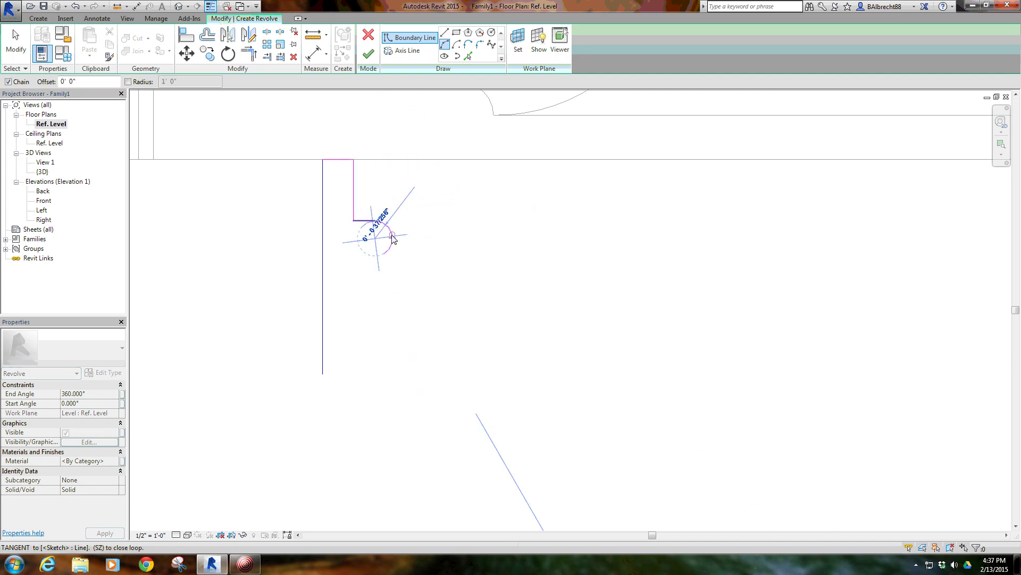
scroll(376, 235, "up", 3)
left_click(372, 263)
scroll(373, 262, "down", 1)
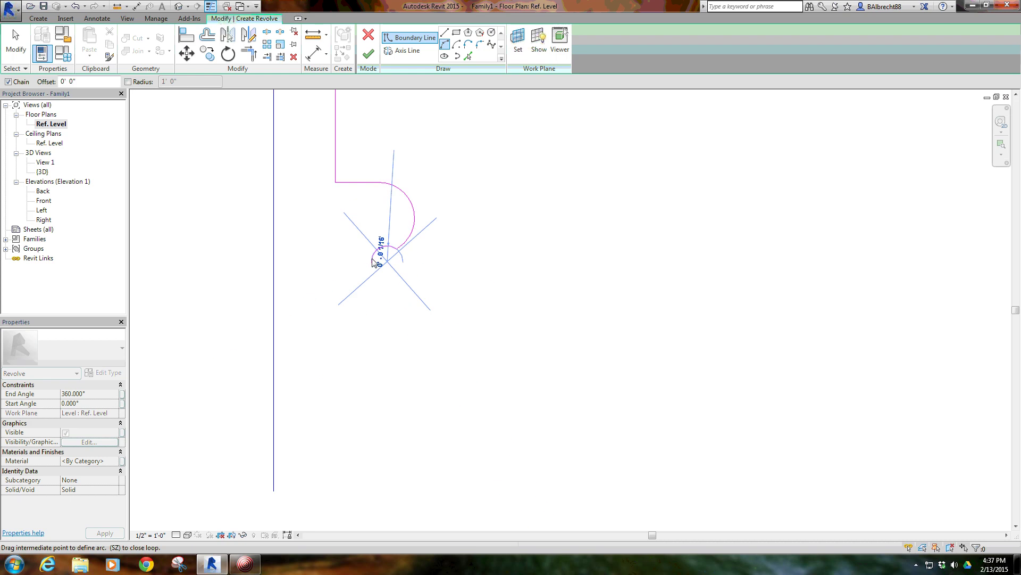
scroll(375, 259, "up", 2)
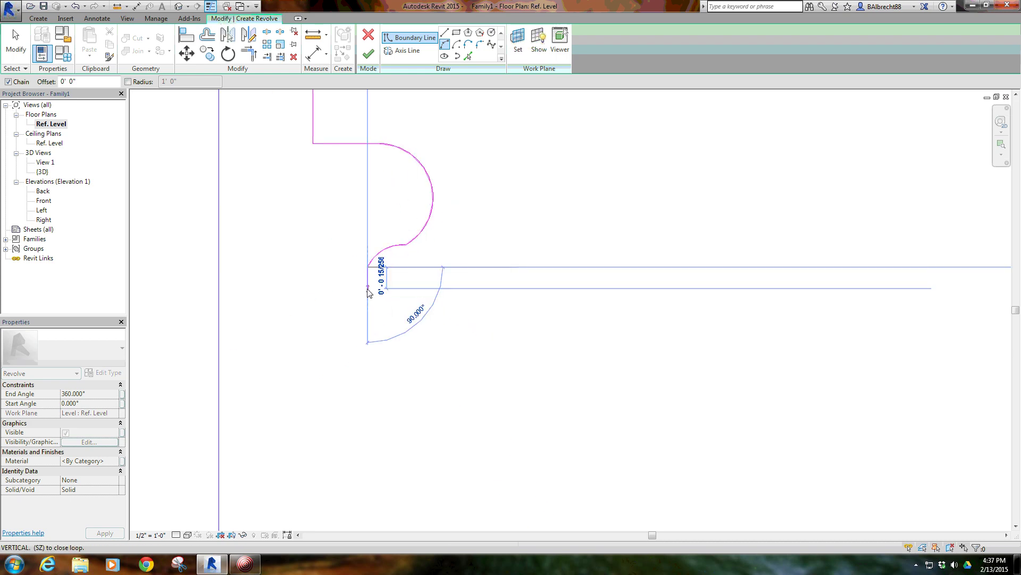
scroll(376, 255, "down", 2)
key("Escape")
scroll(363, 160, "down", 1)
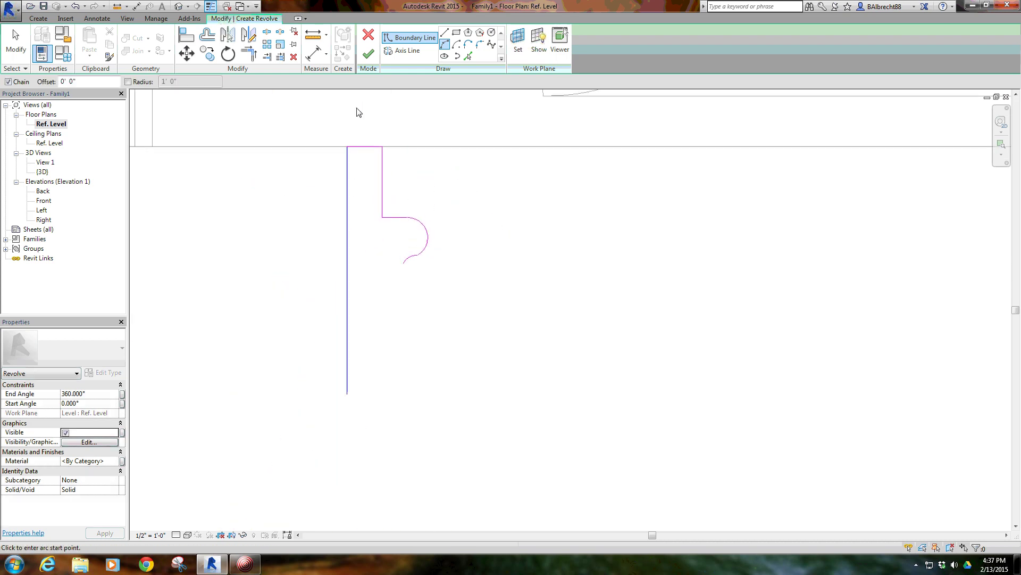
Draw a vertical boundary line along the axis, then end the command.
left_click(445, 33)
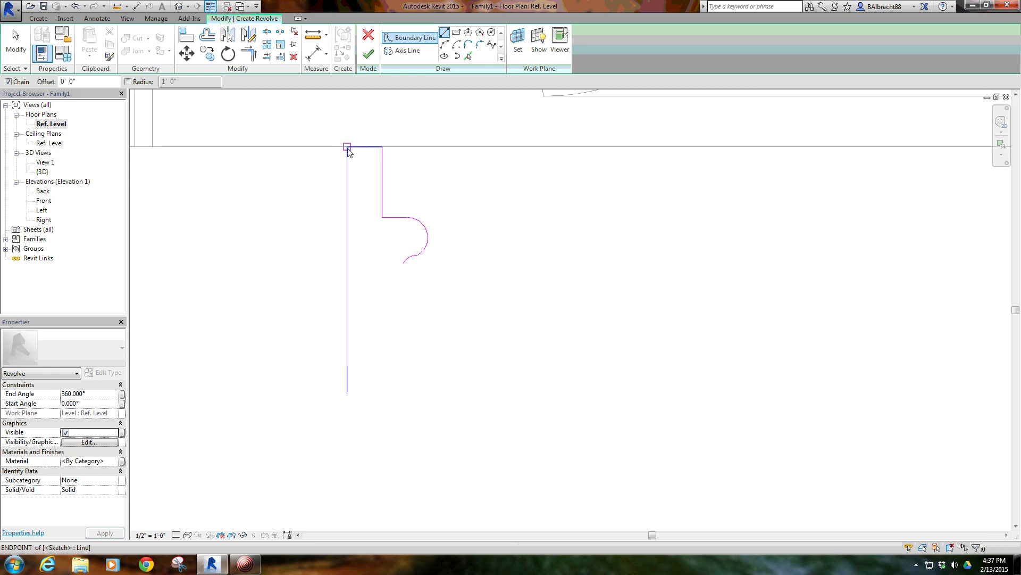
left_click(348, 149)
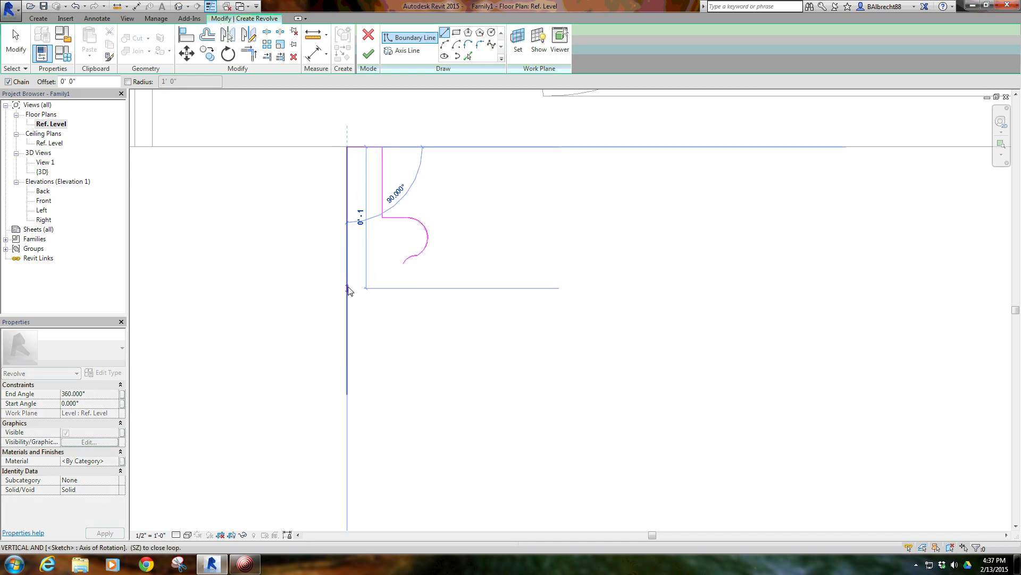
left_click(347, 292)
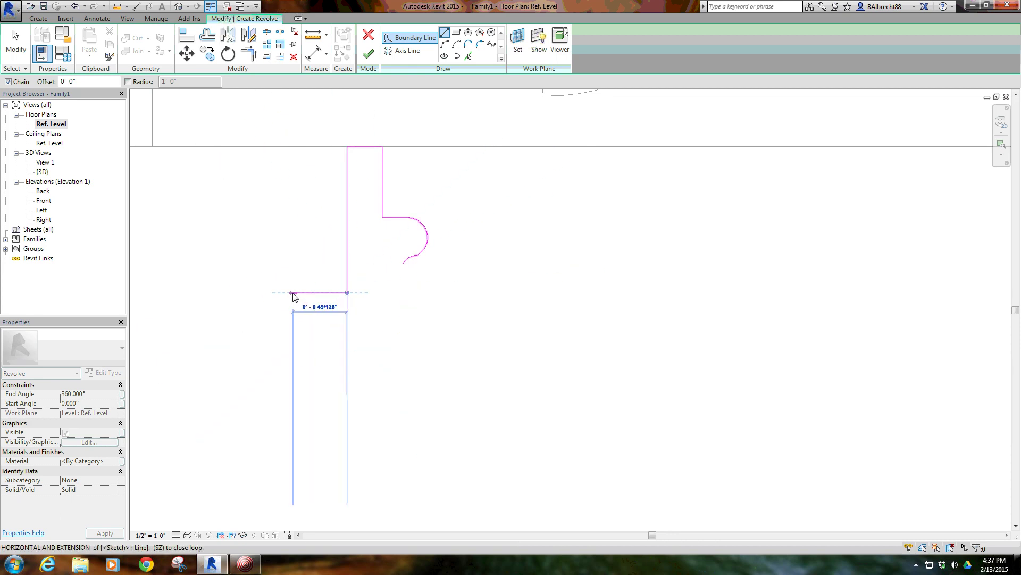
right_click(264, 237)
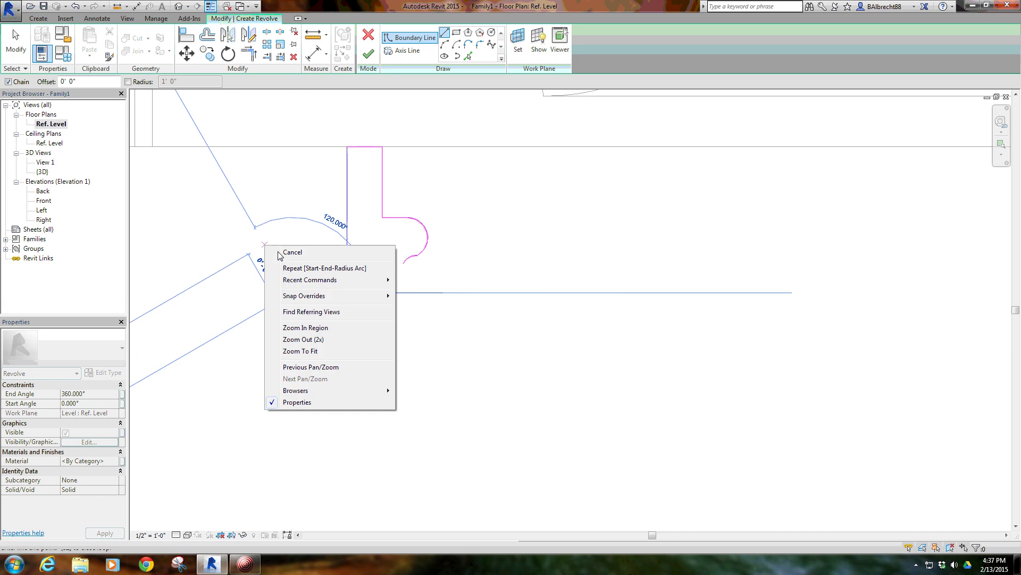
left_click(290, 242)
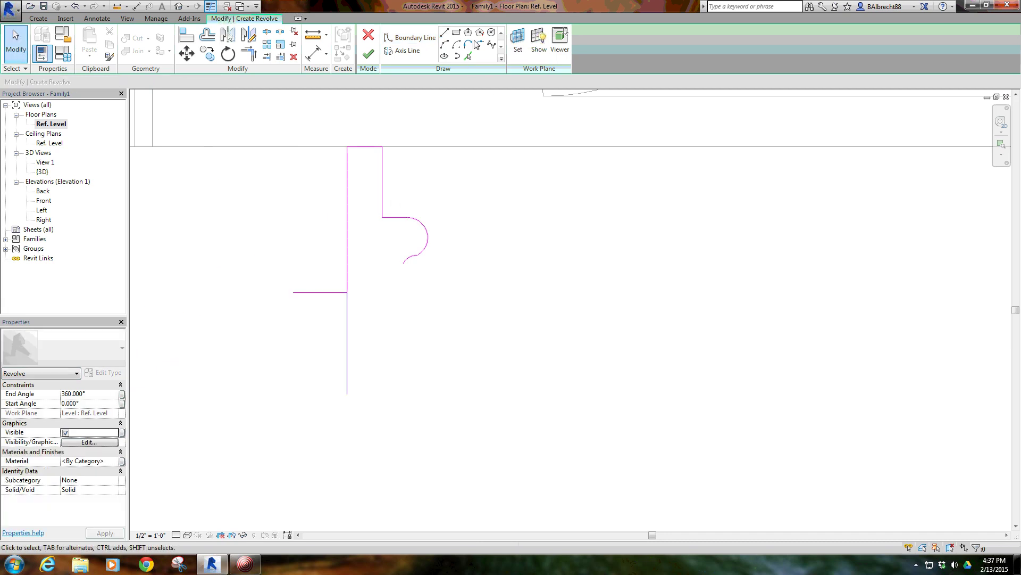
Draw the knob's curved back with a start-end arc and delete the stray horizontal line.
left_click(469, 45)
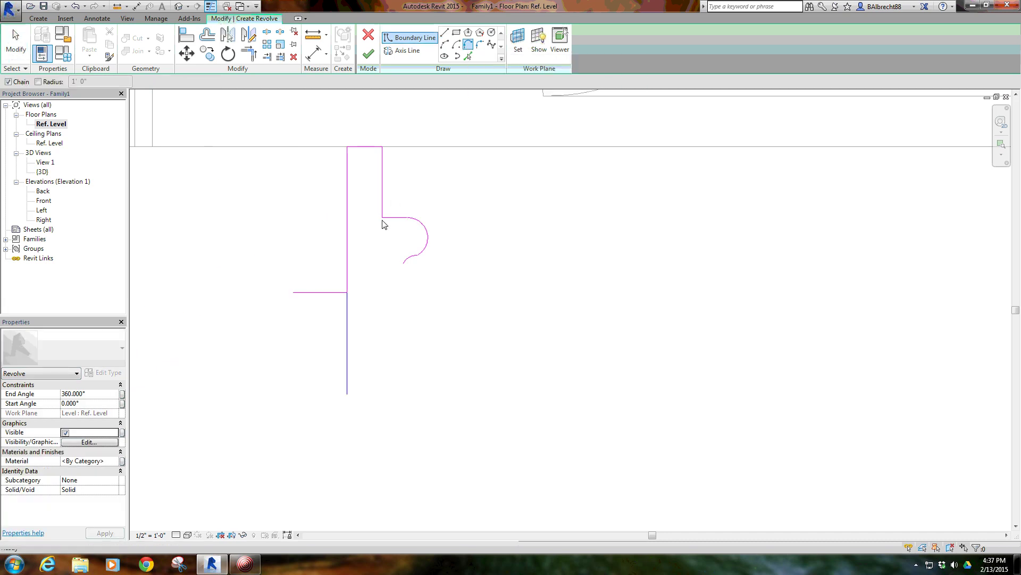
left_click(347, 292)
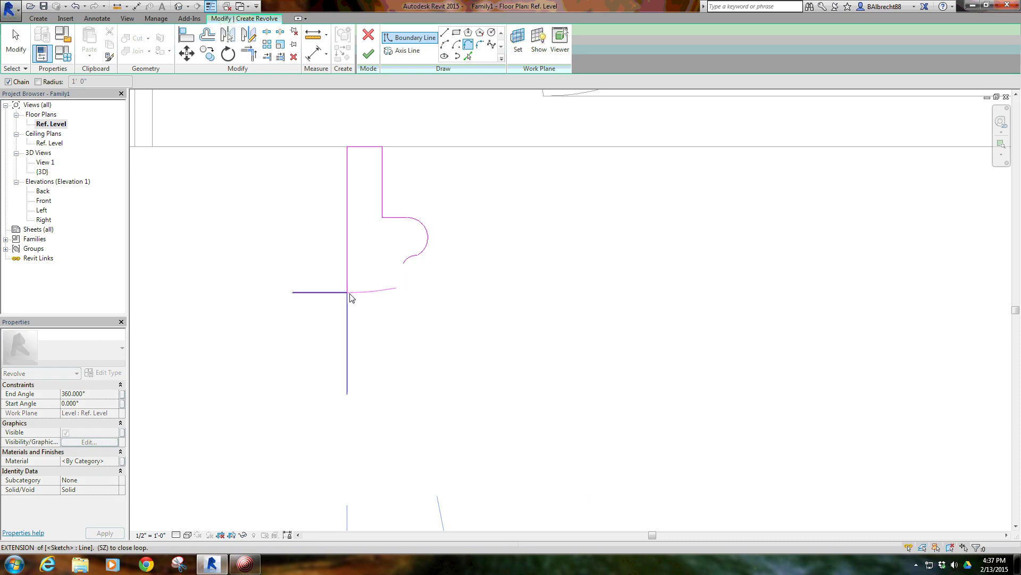
left_click(367, 293)
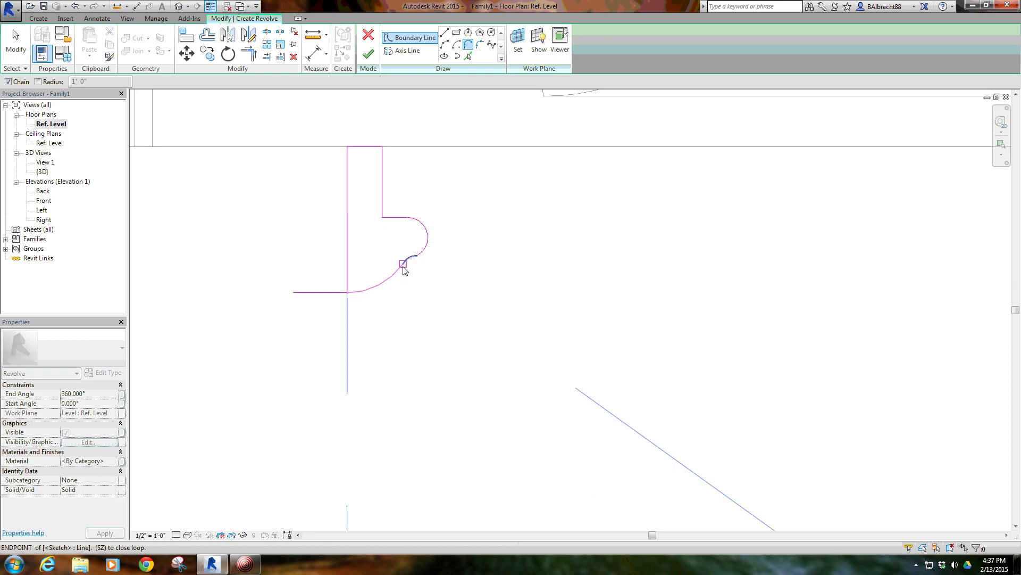
left_click(375, 256)
right_click(375, 257)
left_click(395, 266)
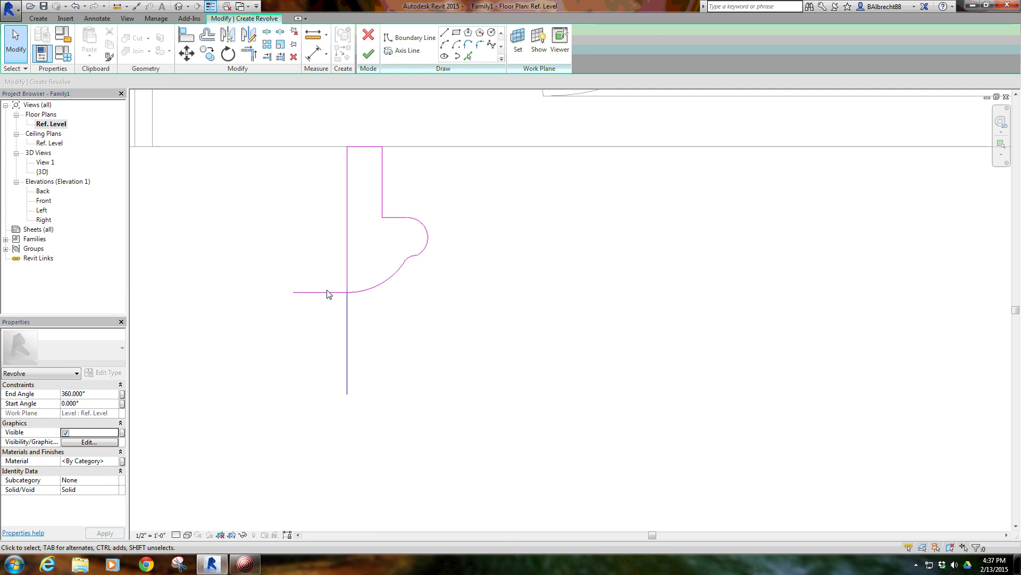
left_click(327, 292)
key("Delete")
scroll(332, 240, "down", 2)
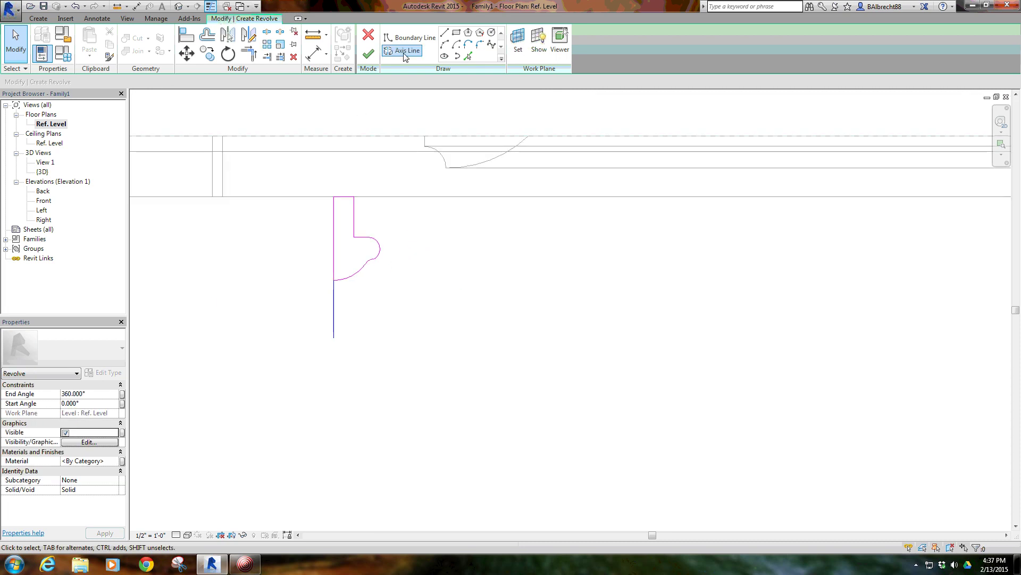
Finish the revolve and select the new knob in the 3D view.
left_click(368, 54)
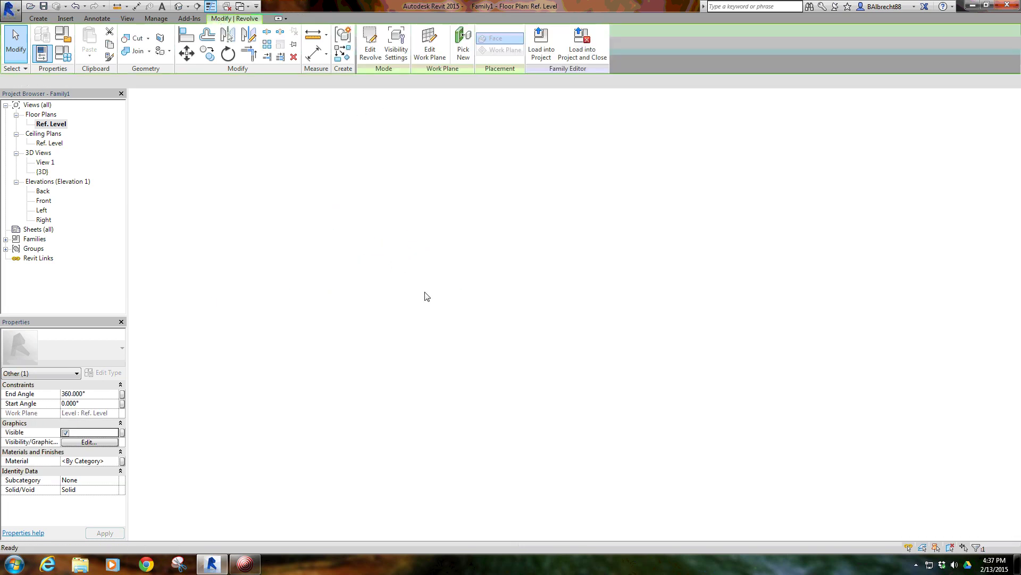
scroll(418, 412, "up", 3)
scroll(407, 423, "up", 2)
left_click(390, 445)
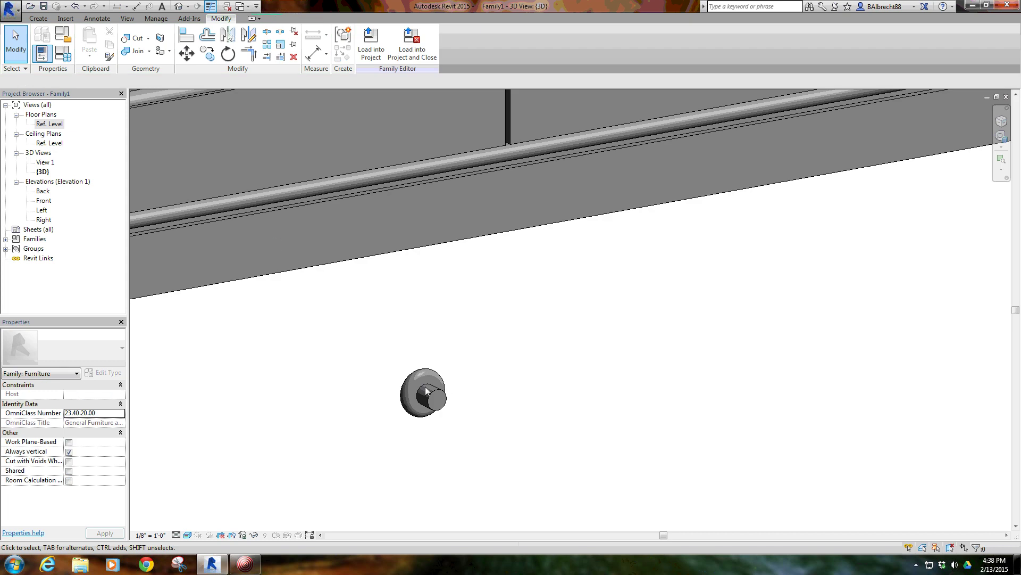
left_click(435, 403)
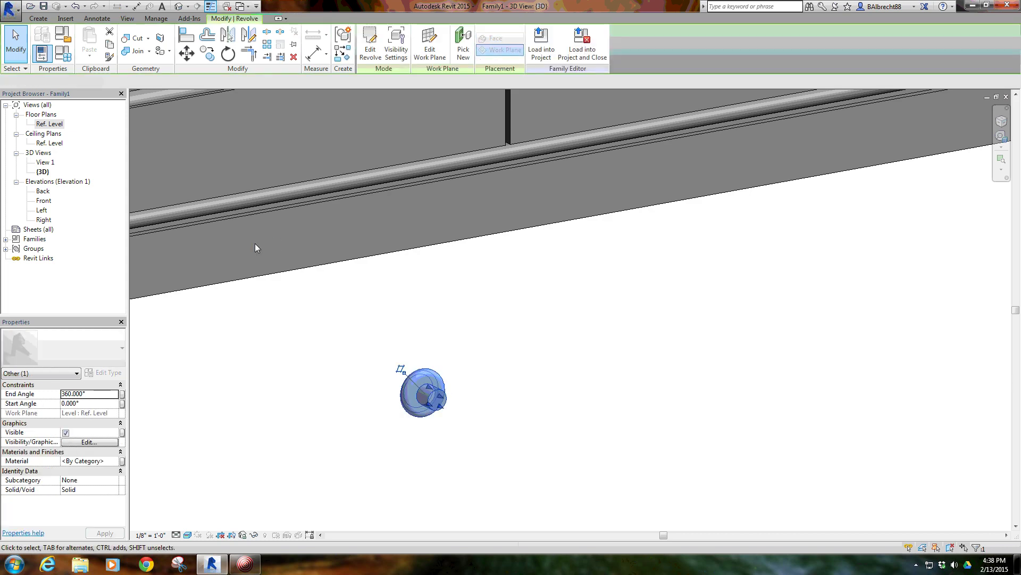
In the Ref. Level plan, rotate the knob 180° and move it up against the cabinet face.
double_click(46, 124)
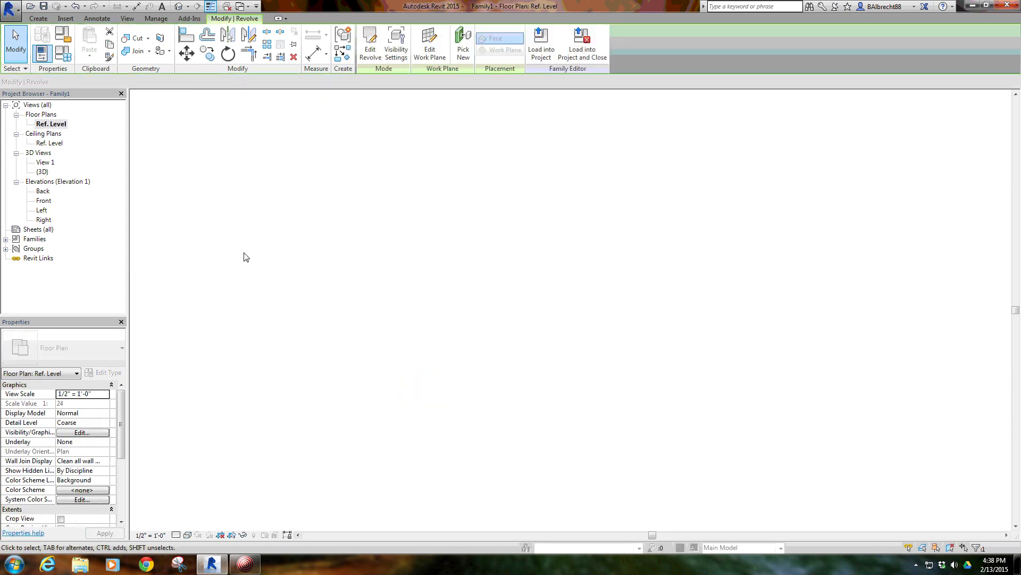
scroll(416, 375, "up", 2)
scroll(431, 399, "up", 1)
key("r")
key("o")
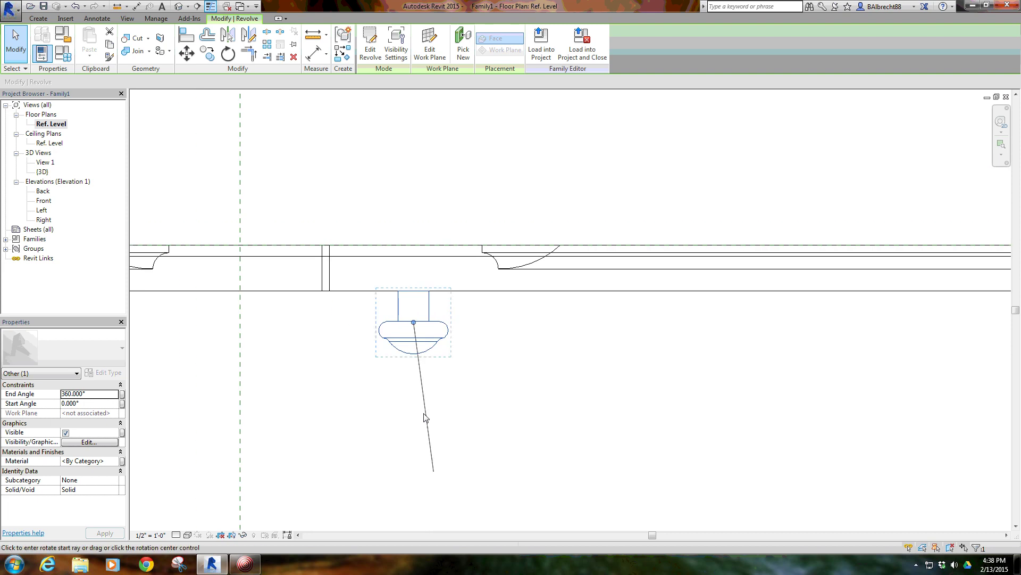
left_click(434, 424)
left_click(419, 193)
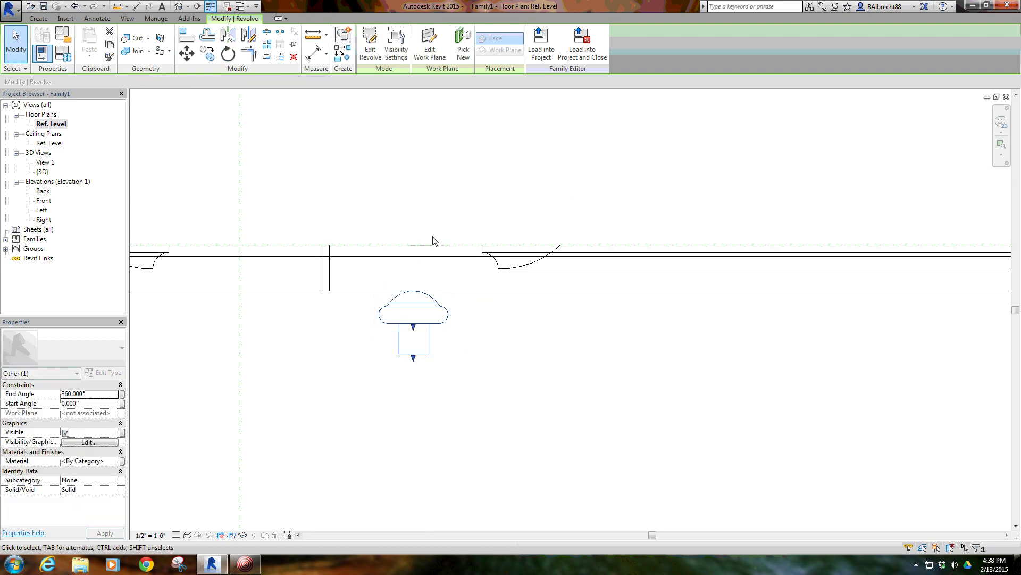
key("m")
key("v")
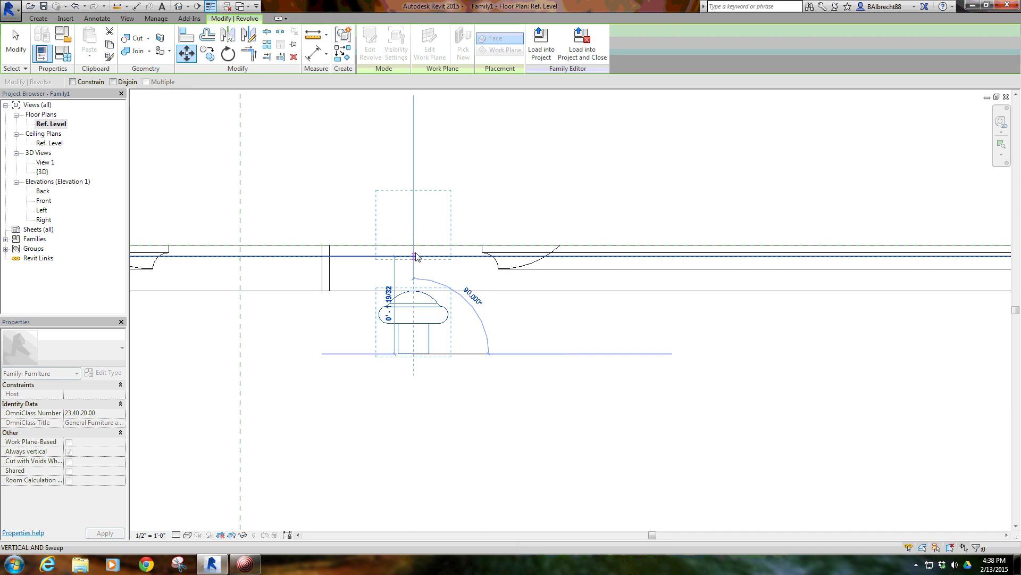
left_click(415, 256)
key("ctrl+Tab")
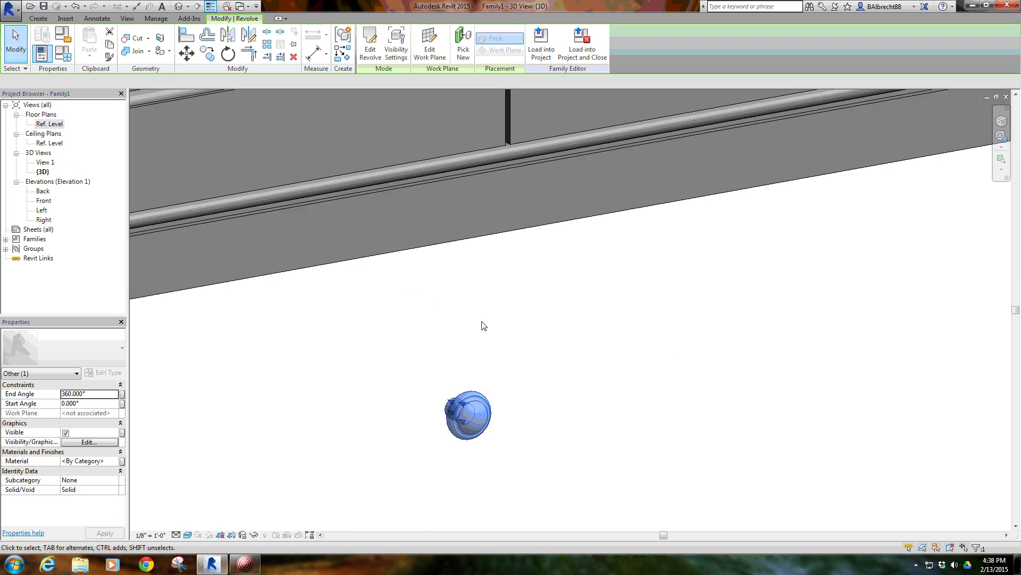
In Front elevation, move the knob up onto the door, then drag a copy to the drawer's left side.
key("ctrl+Tab")
scroll(474, 375, "up", 3)
scroll(479, 383, "up", 1)
key("m")
key("v")
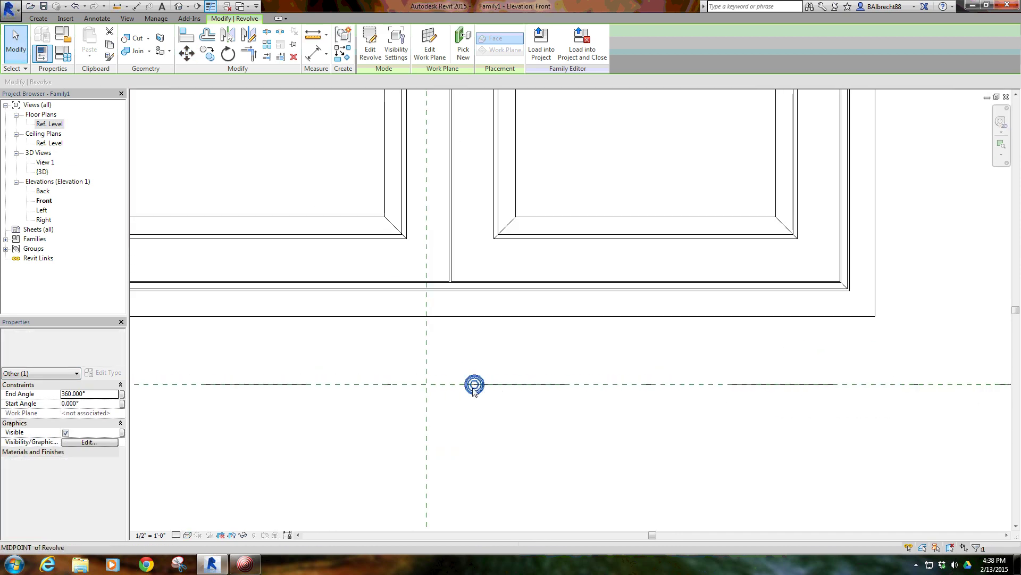
left_click(474, 383)
scroll(489, 359, "down", 2)
scroll(481, 254, "up", 2)
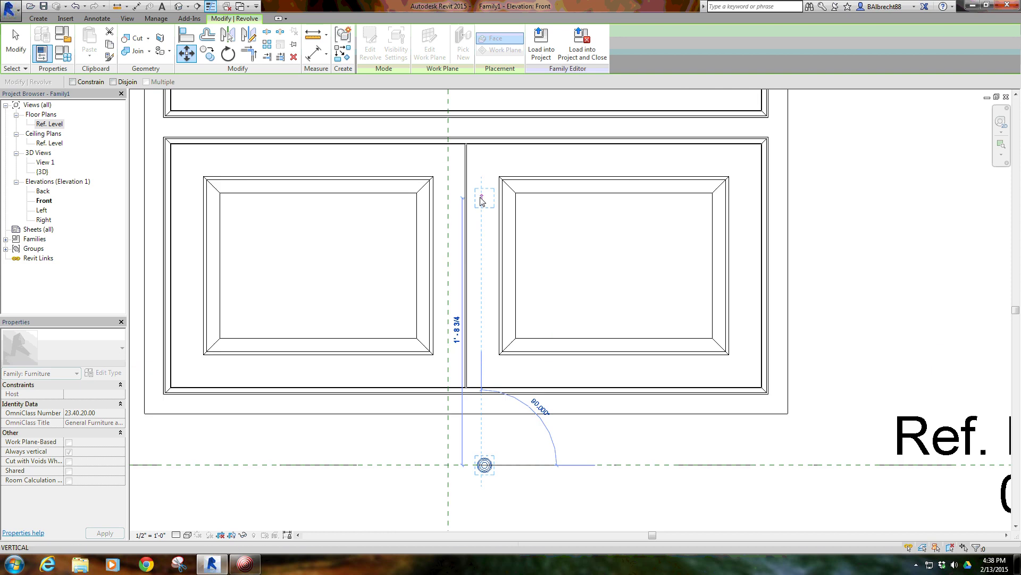
left_click(479, 211)
scroll(485, 203, "up", 2)
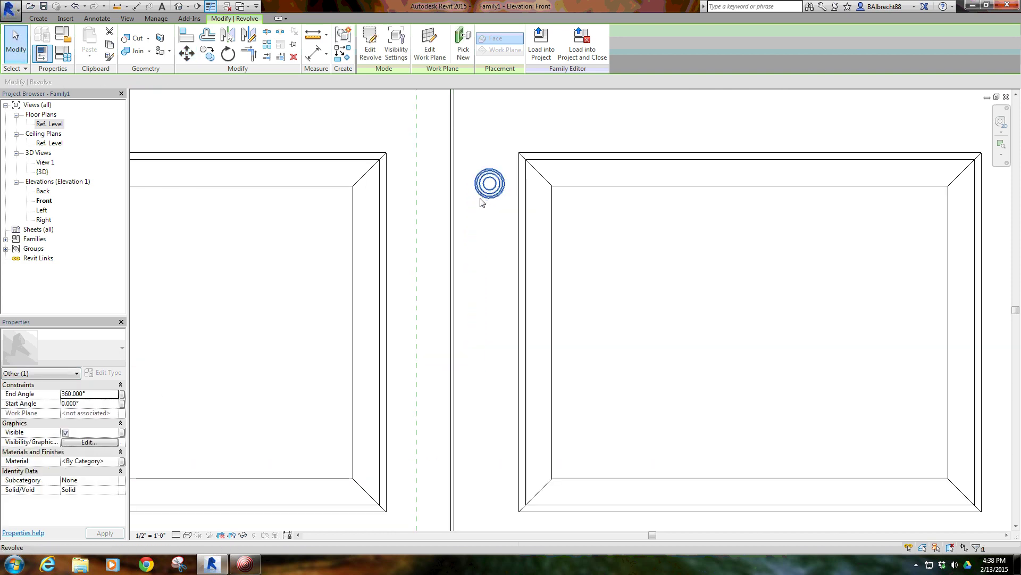
left_click_drag(481, 203, 416, 200)
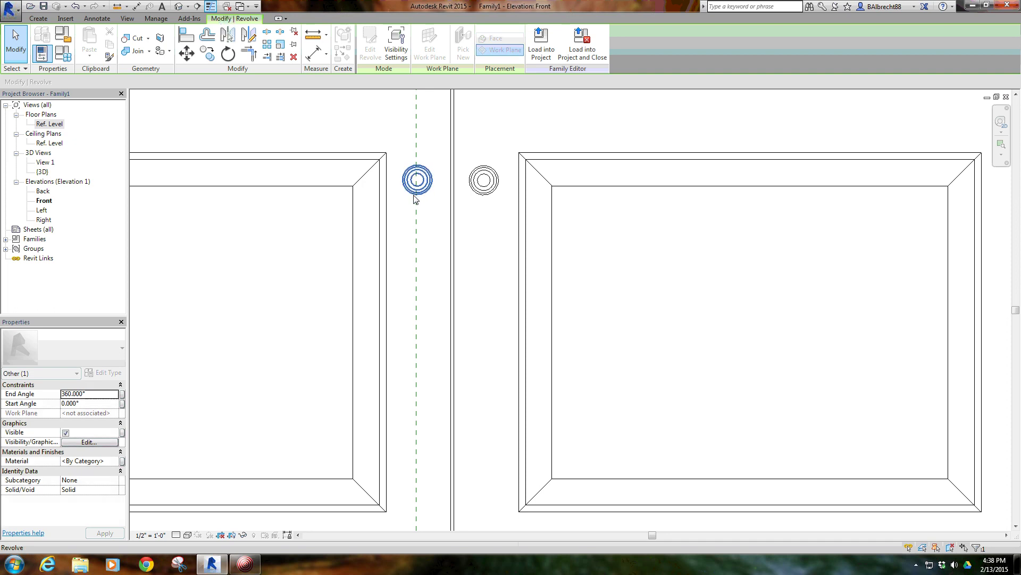
scroll(415, 200, "down", 3)
mouse_move(444, 283)
left_mouse_down()
mouse_move(265, 158)
mouse_move(526, 159)
mouse_move(530, 170)
left_mouse_up()
scroll(319, 199, "down", 1)
scroll(289, 173, "down", 1)
Mirror the drawer knob about a vertical axis drawn on the centre reference plane.
key("ctrl+z")
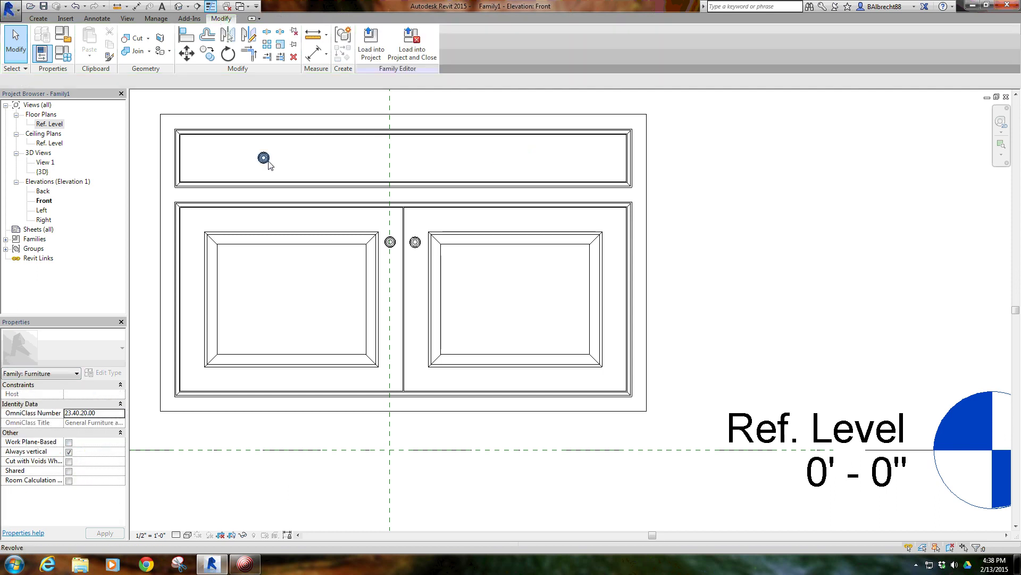
left_click(265, 159)
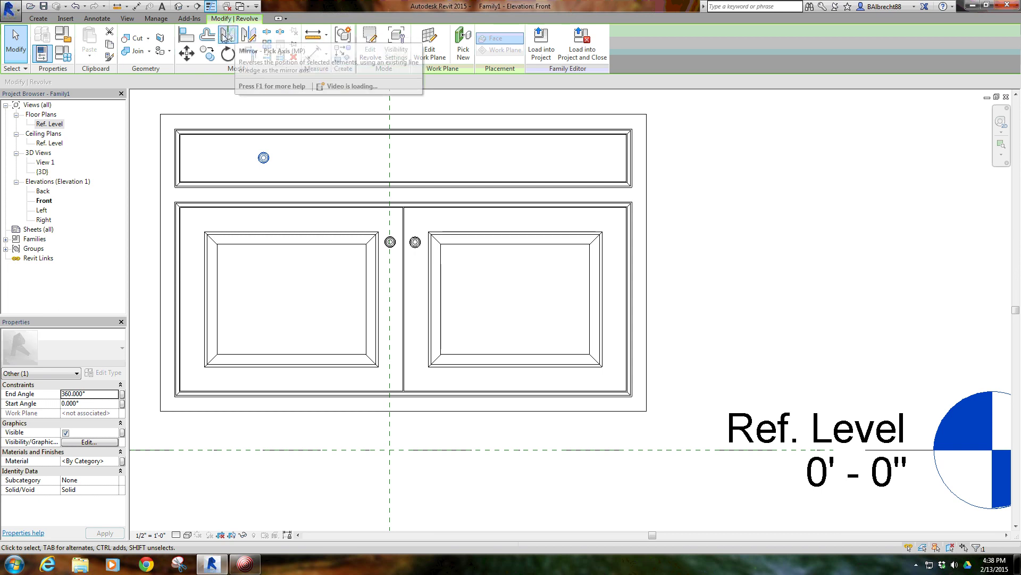
left_click(227, 35)
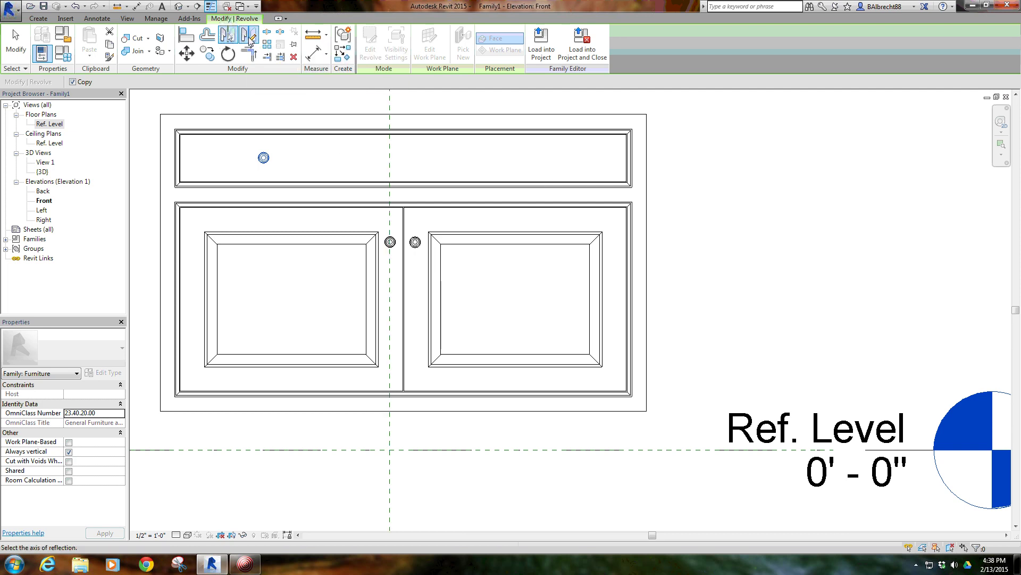
left_click(249, 36)
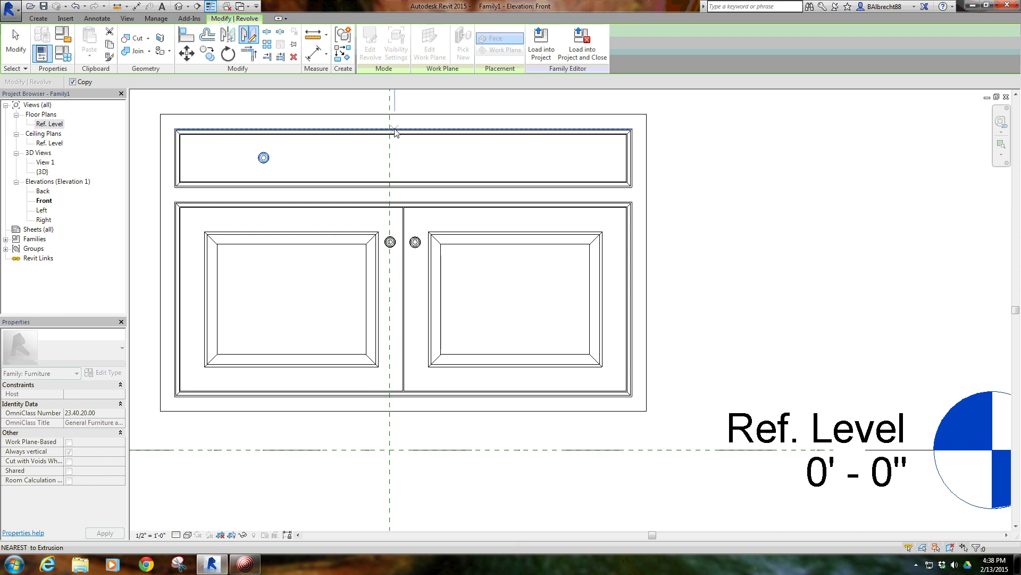
left_click(403, 128)
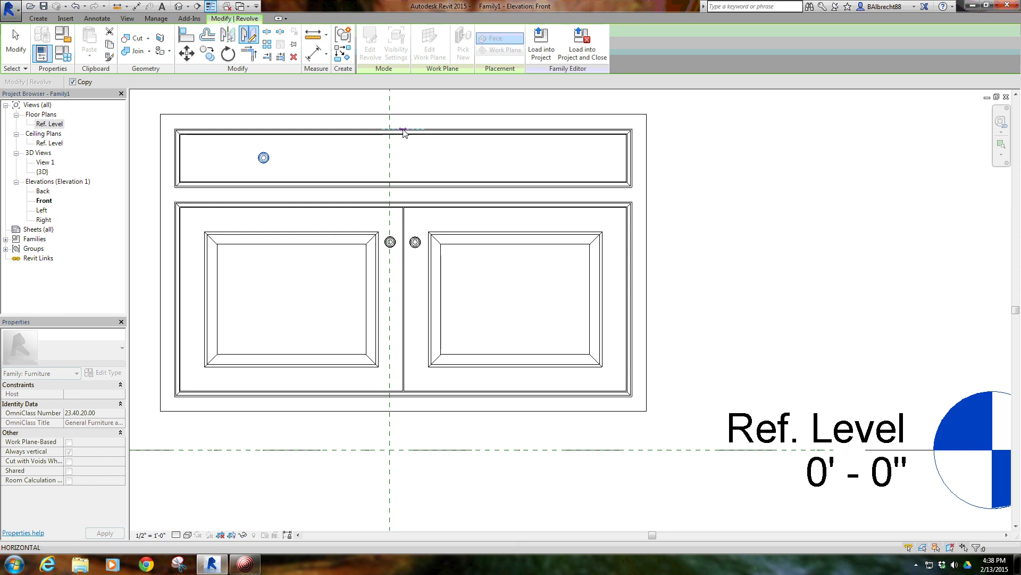
left_click(404, 176)
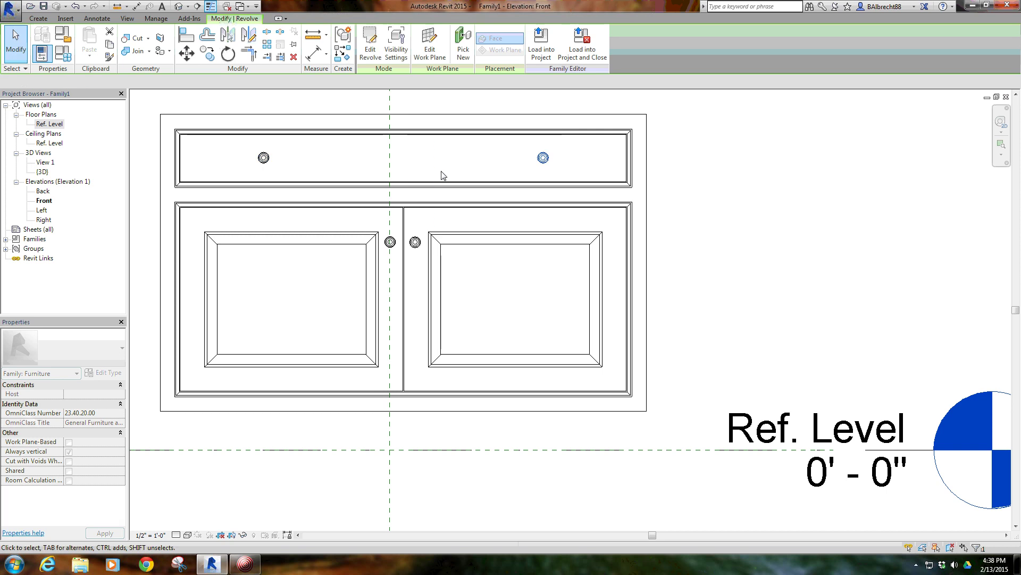
left_click(479, 157)
scroll(416, 225, "down", 2)
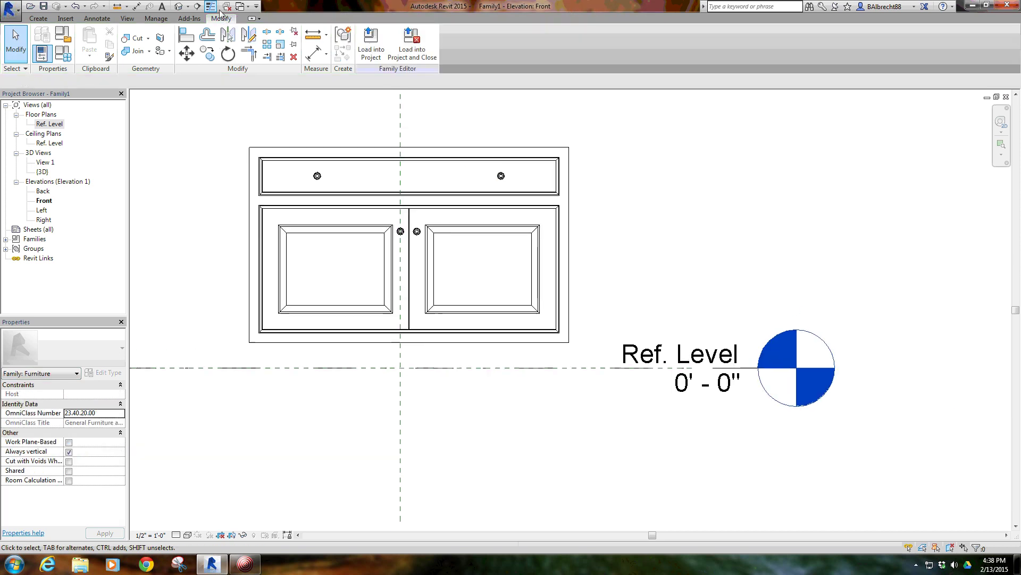
Inspect the knobbed cabinet front in 3D, panning and orbiting to a frontal angle.
left_click(179, 6)
scroll(541, 280, "down", 3)
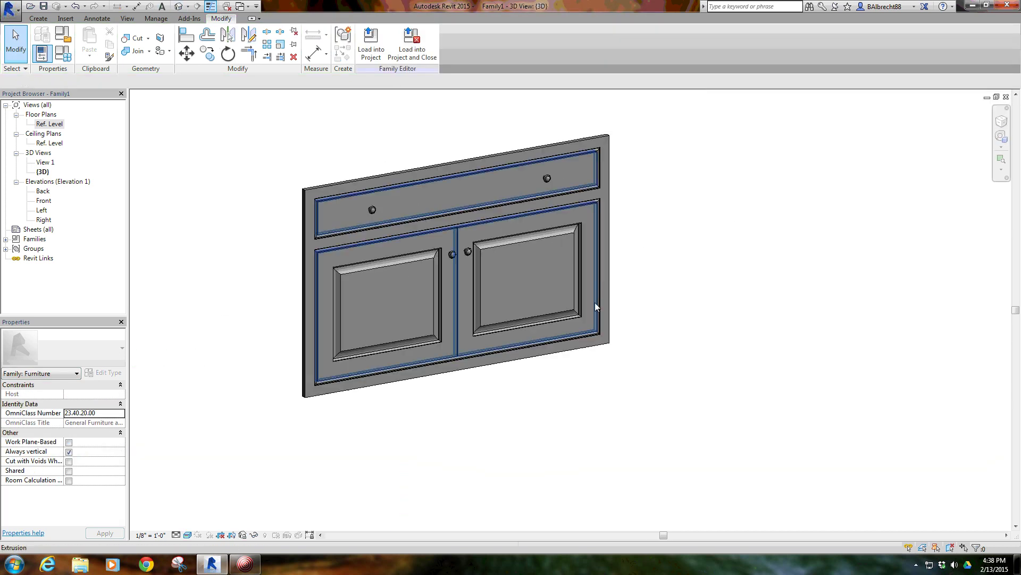
scroll(595, 302, "up", 1)
scroll(522, 220, "up", 1)
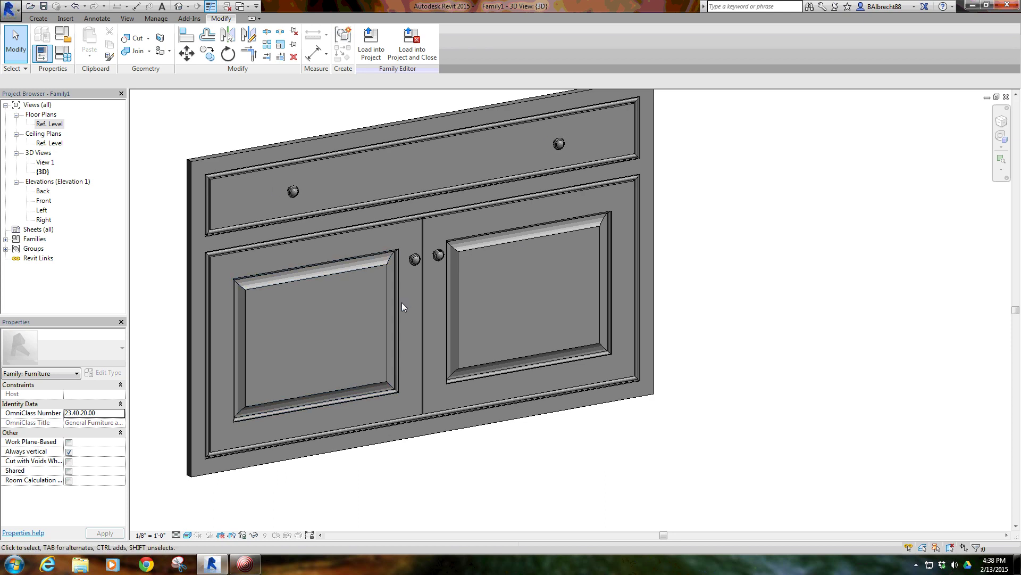
middle_click_drag(512, 305, 502, 331)
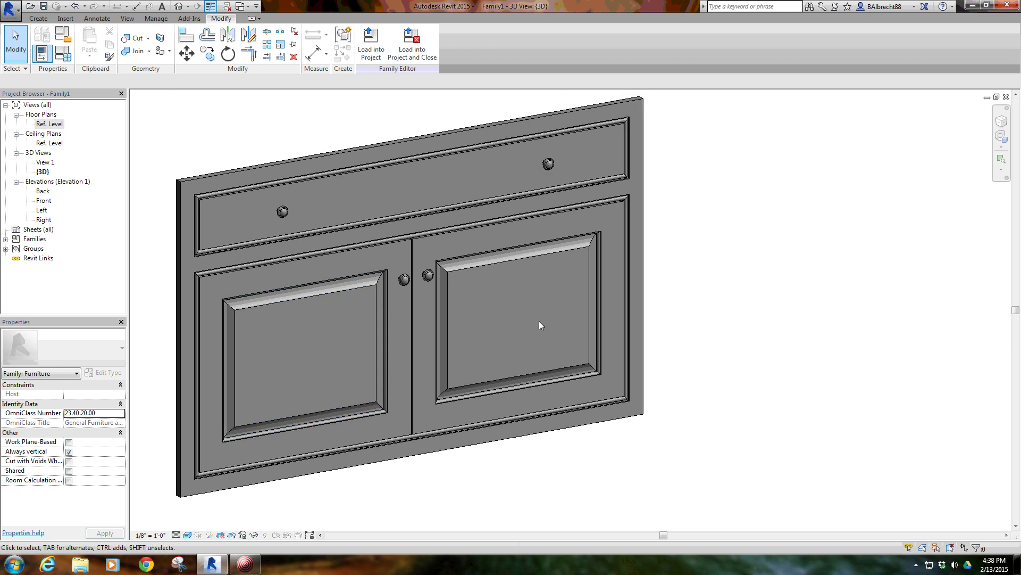
scroll(487, 313, "up", 2)
scroll(393, 257, "down", 3)
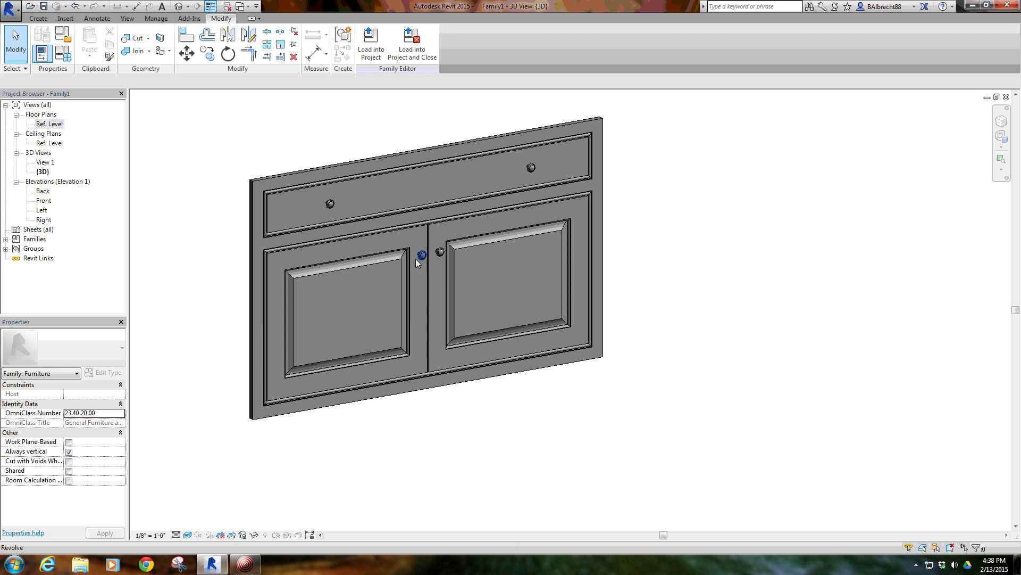
mouse_move(503, 308)
middle_mouse_down("shift")
mouse_move(491, 292)
mouse_move(510, 301)
middle_mouse_up("shift")
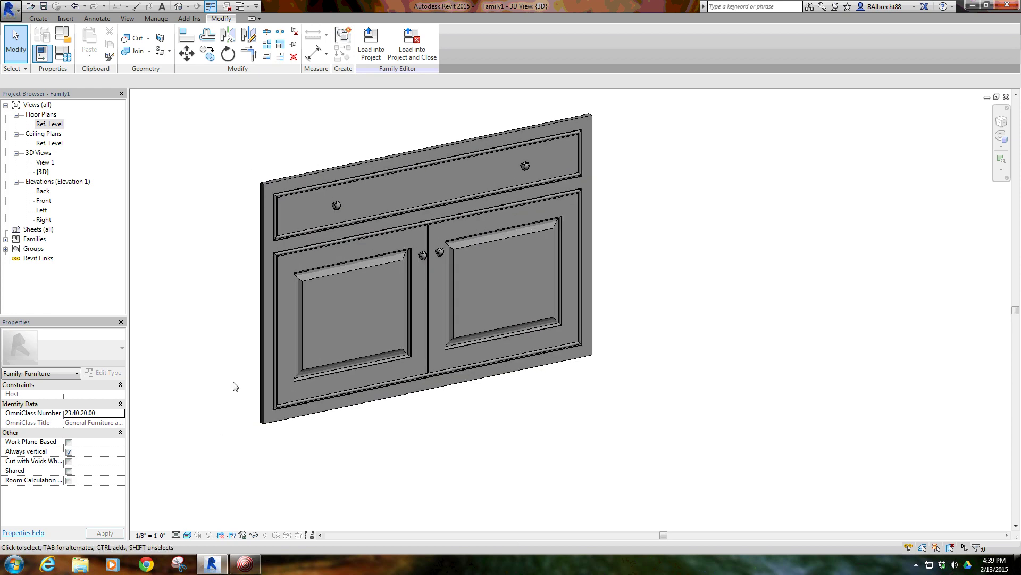
Start a countertop extrusion in the Ref. Level plan, sketching its front and right edges.
double_click(50, 123)
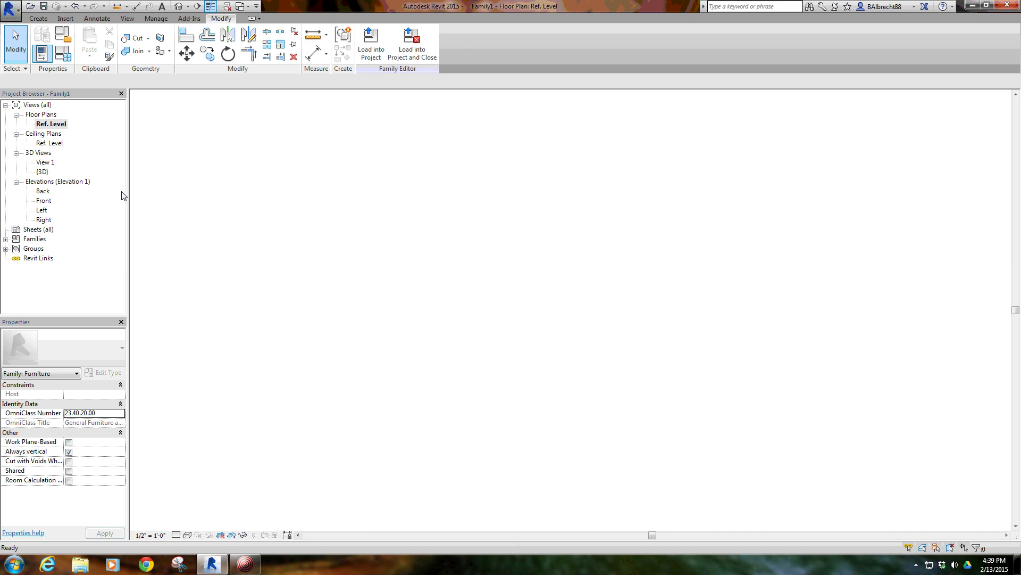
left_click(91, 40)
scroll(262, 190, "down", 5)
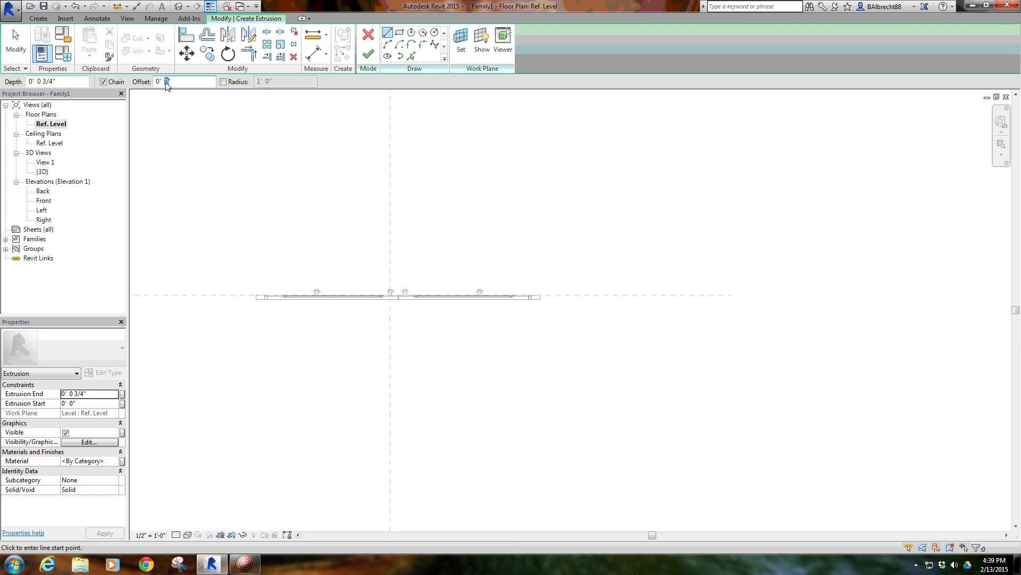
left_click(256, 296)
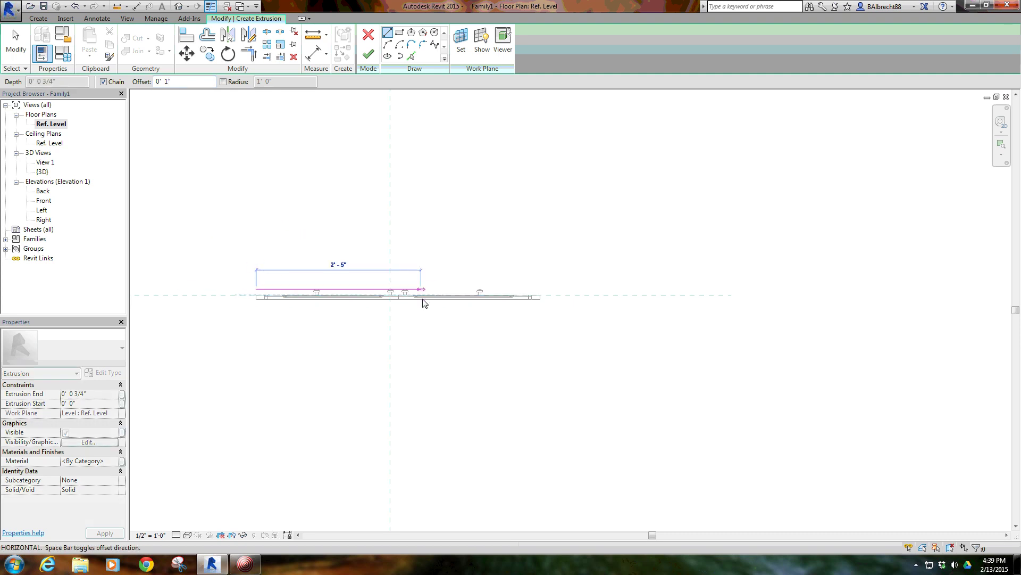
left_click(540, 297)
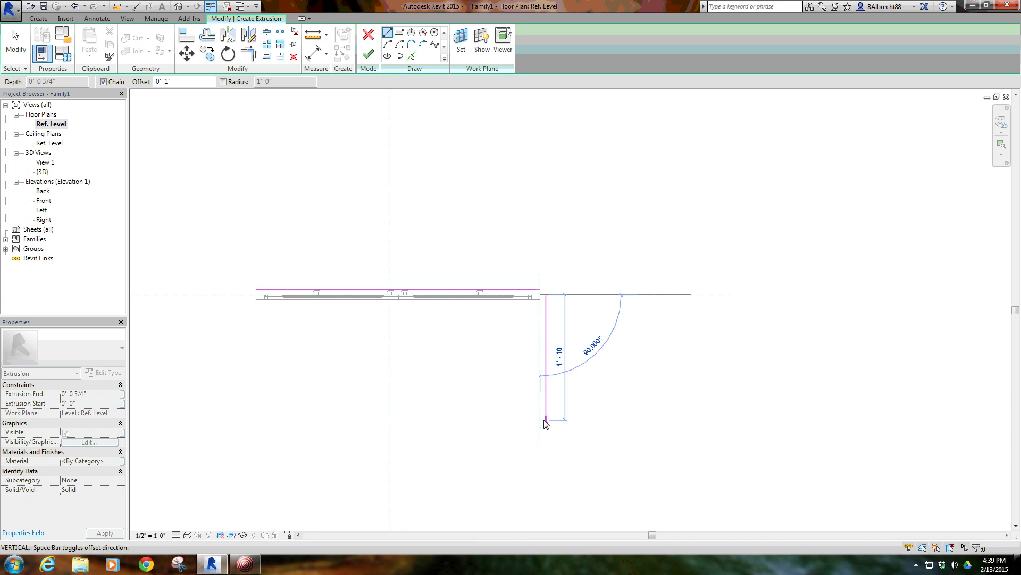
left_click(543, 433)
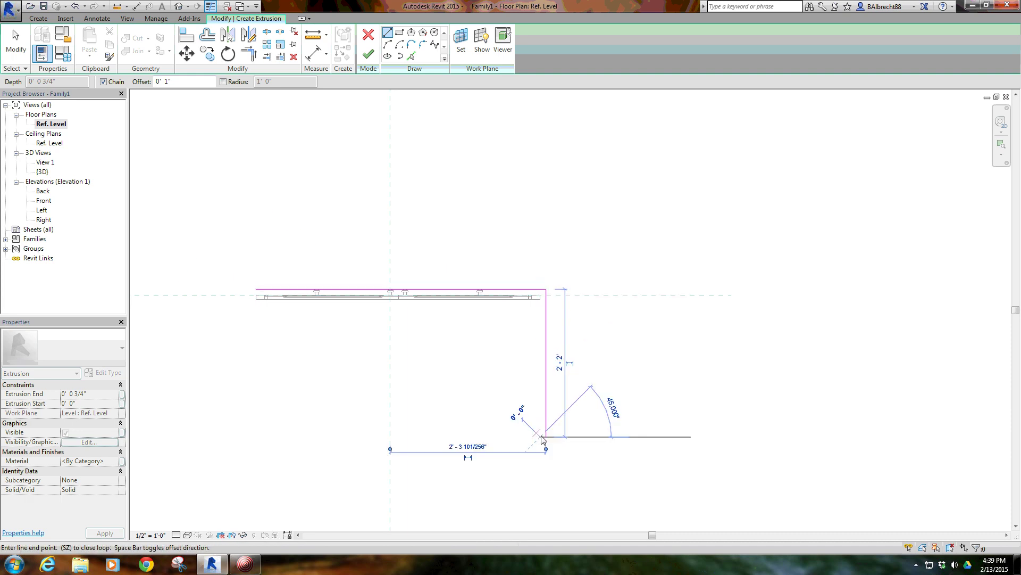
right_click(369, 252)
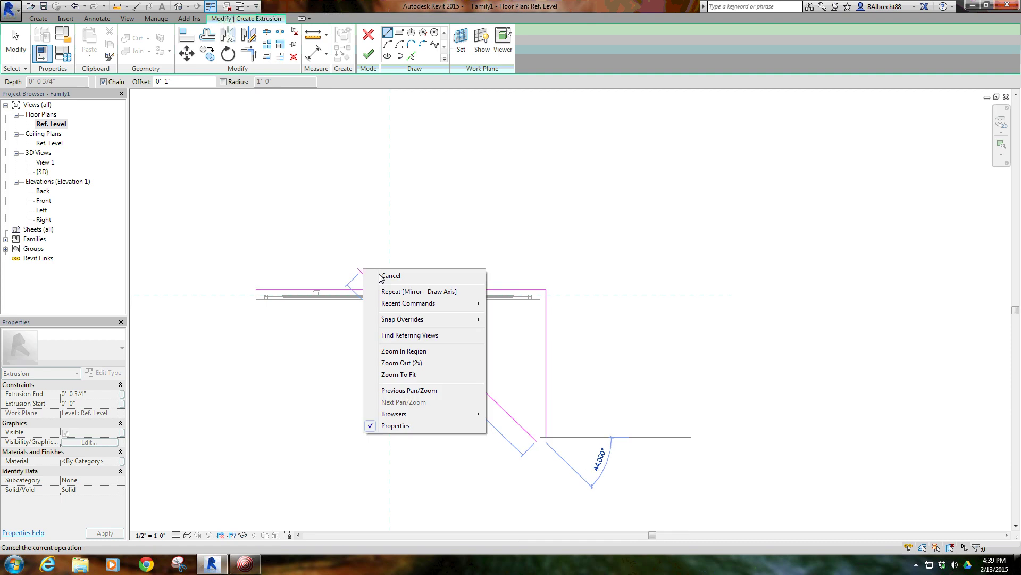
left_click(390, 256)
Complete the rectangular countertop outline with its back and left edges.
left_click(547, 434)
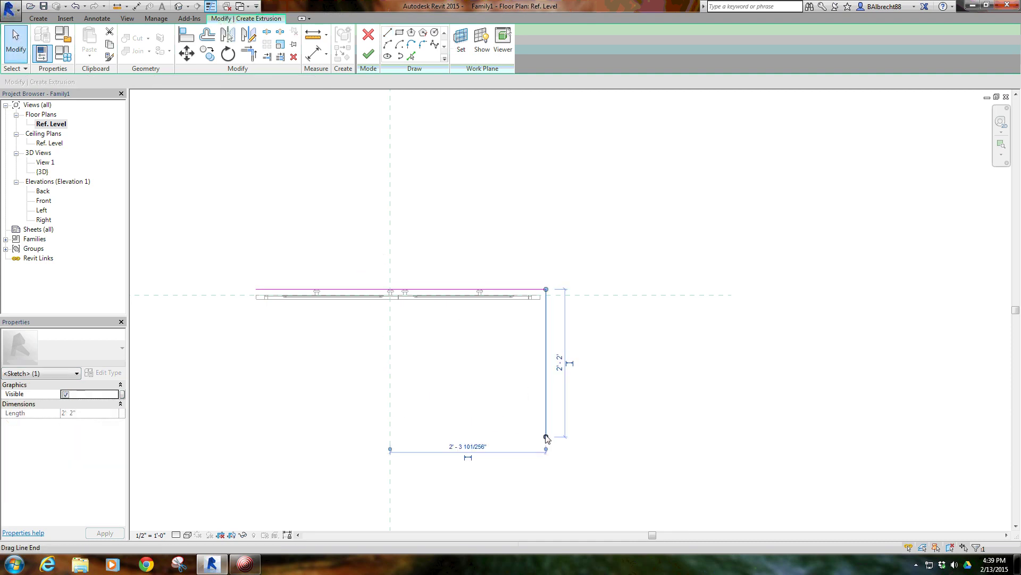
key("l")
key("i")
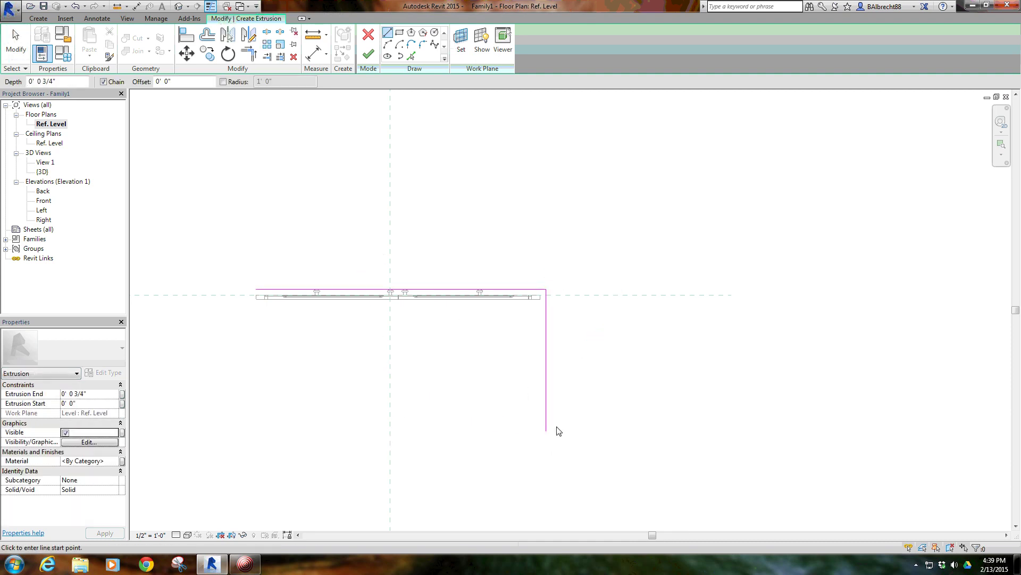
left_click(548, 433)
left_click(255, 431)
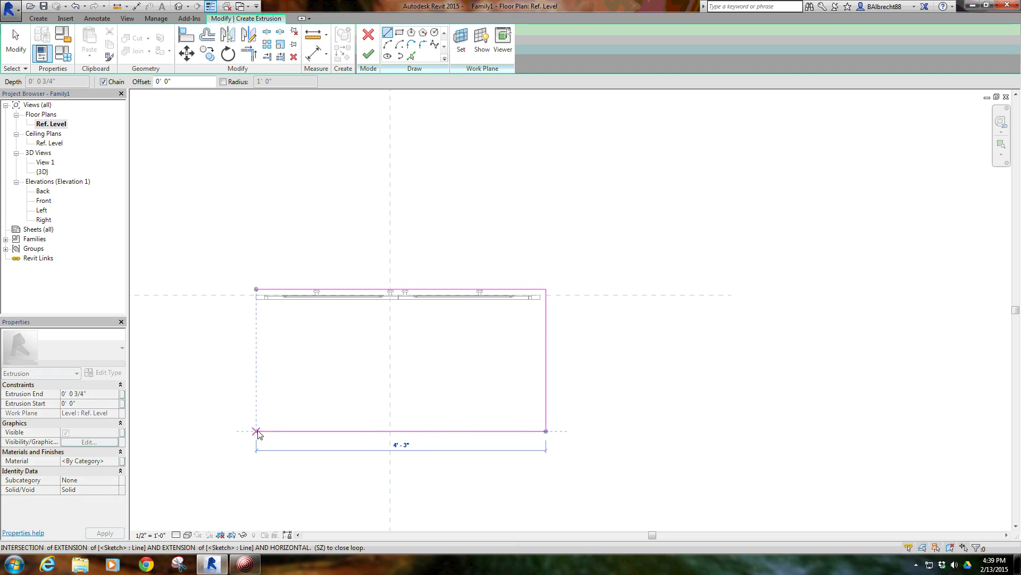
left_click(256, 288)
right_click(257, 268)
left_click(276, 274)
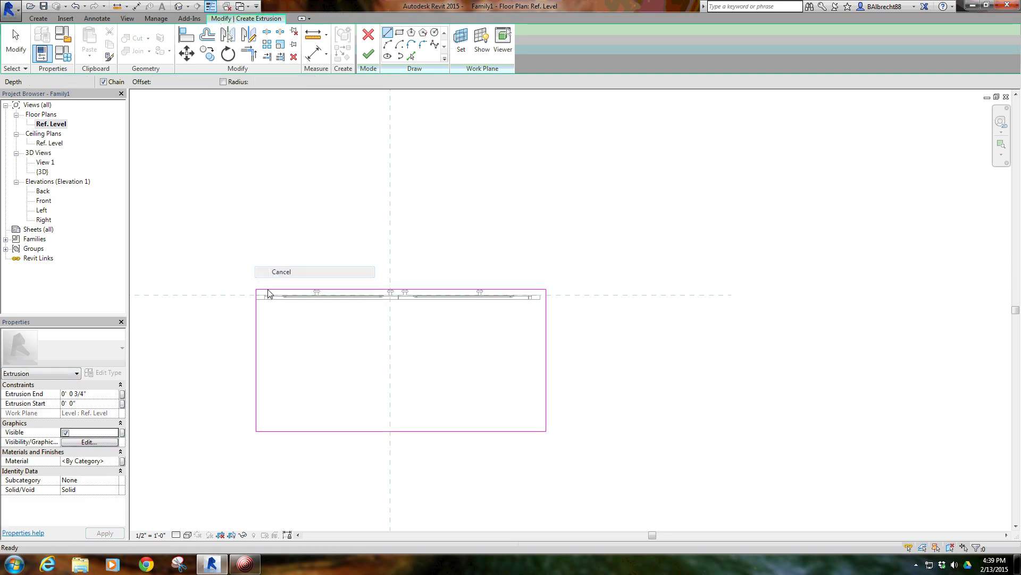
key("ctrl+z")
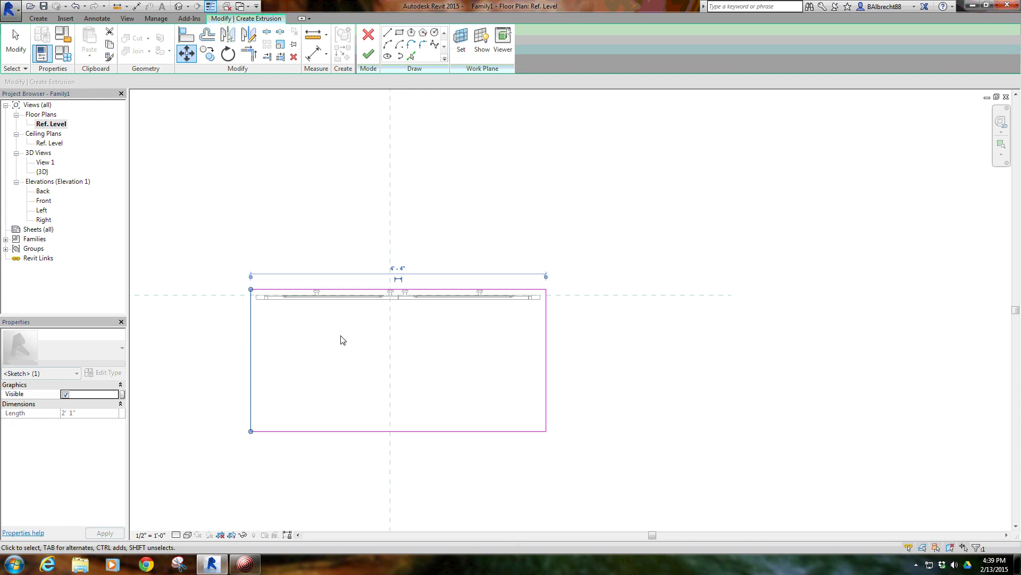
Set the countertop extrusion from 2' 10 1/2" to 3' 0", finish it, and orbit to view it.
left_click(95, 394)
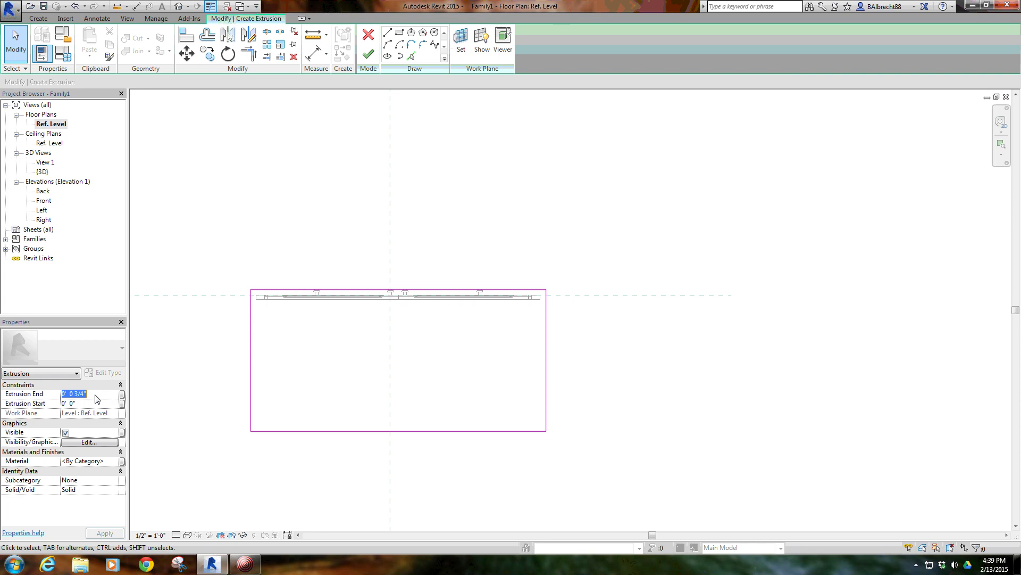
type("3")
key("Return")
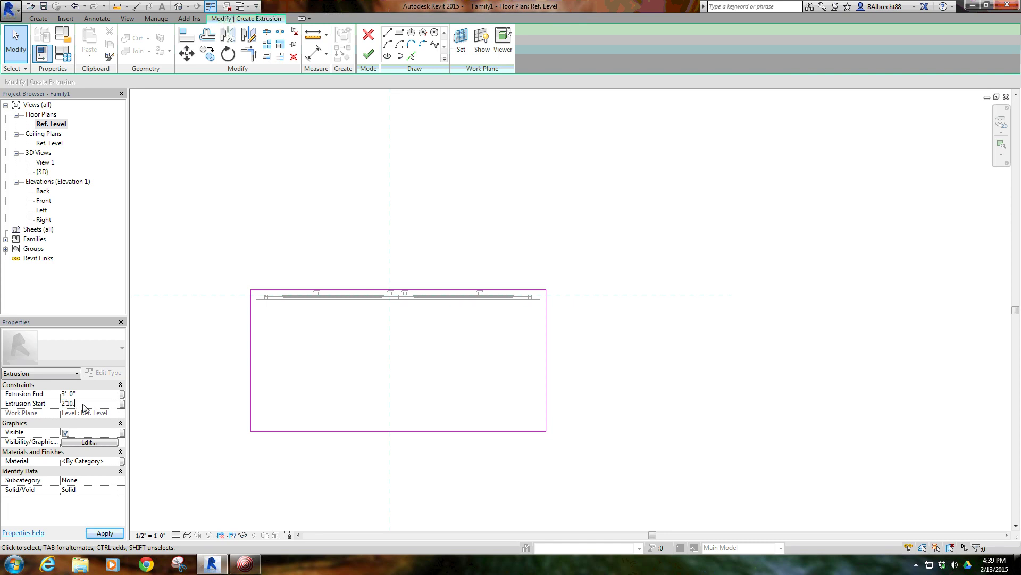
type("10 1/2\"")
key("Return")
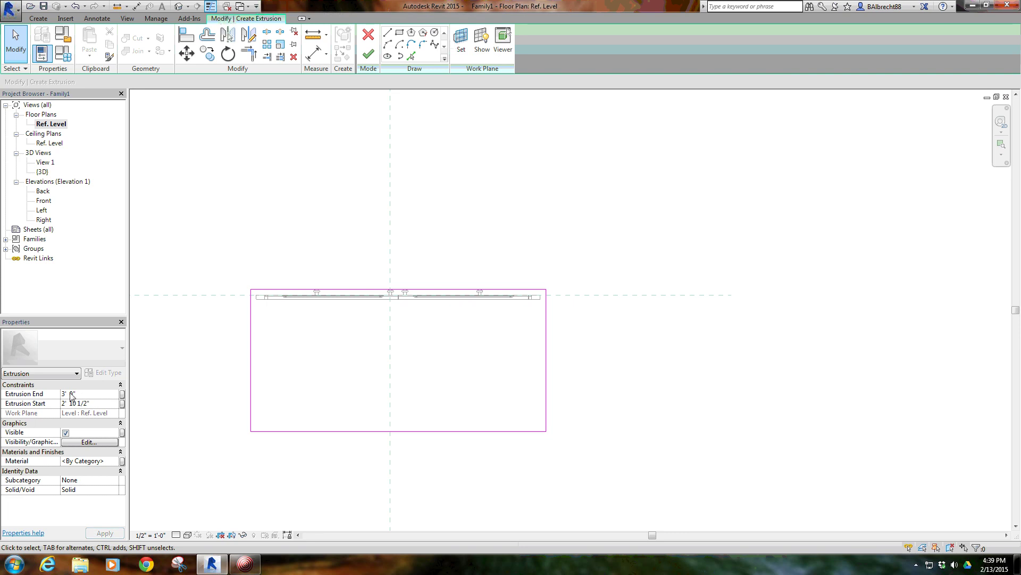
left_click(368, 54)
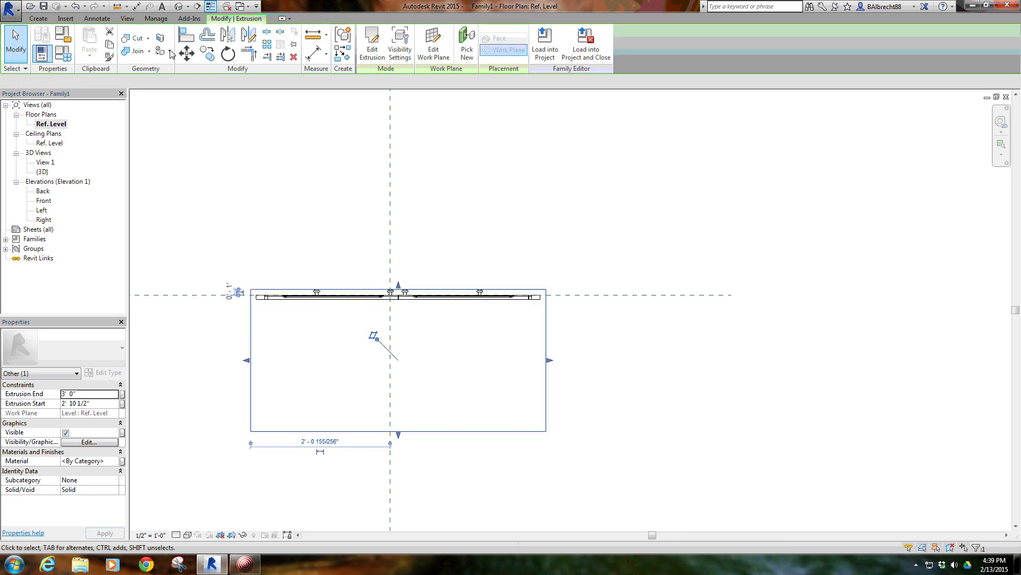
scroll(568, 395, "down", 3)
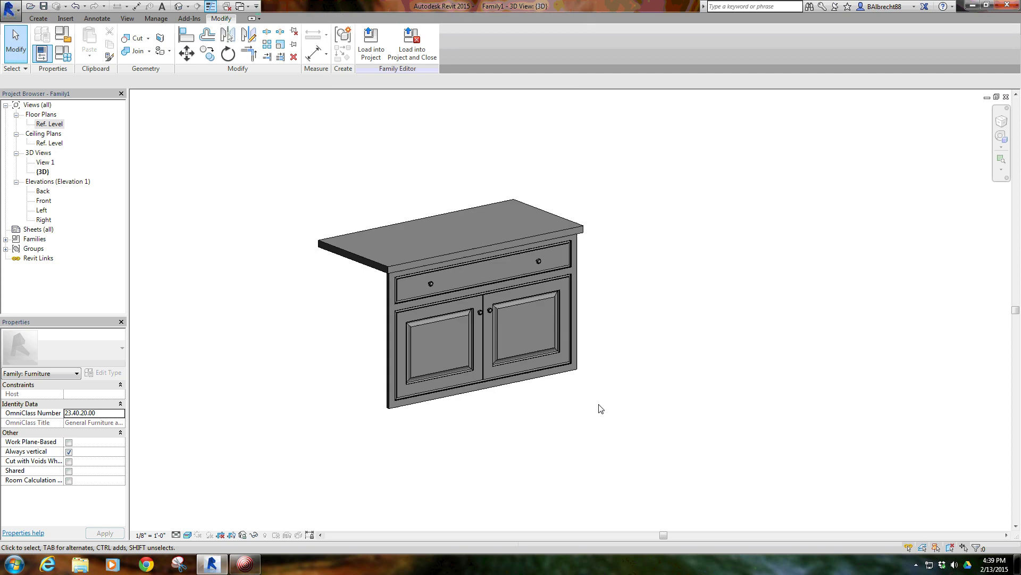
mouse_move(600, 406)
middle_mouse_down("shift")
mouse_move(384, 343)
mouse_move(369, 360)
mouse_move(389, 417)
mouse_move(516, 426)
middle_mouse_up("shift")
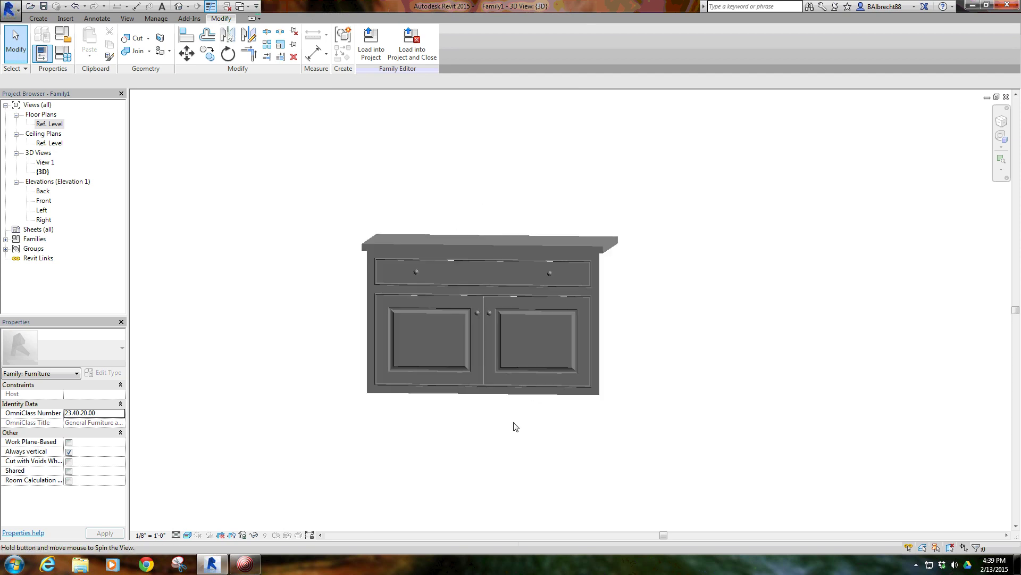
Sketch a rectangular toe-kick extrusion outline, set in from the cabinet, in the Ref. Level plan.
double_click(47, 125)
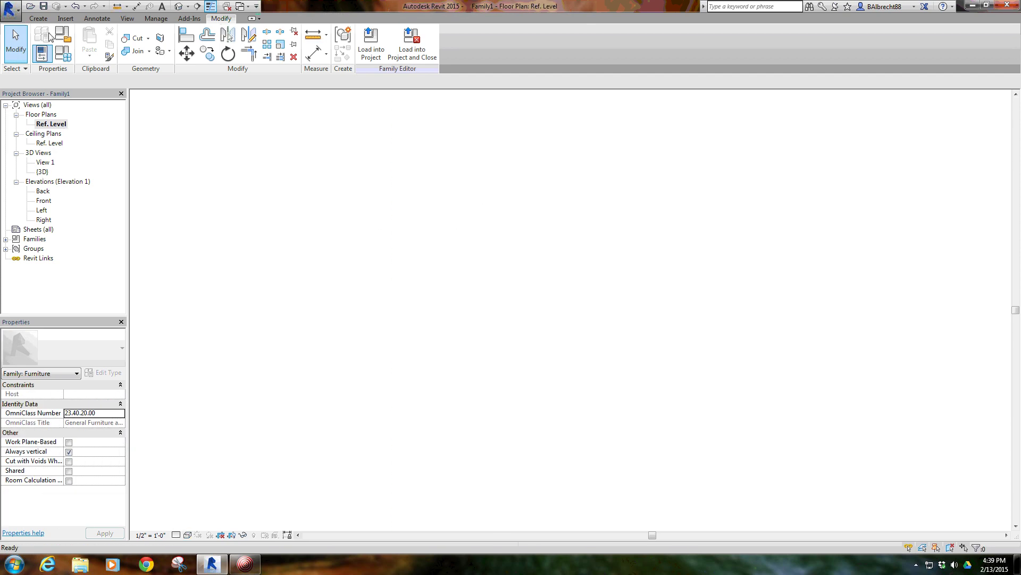
left_click(88, 42)
scroll(264, 344, "up", 2)
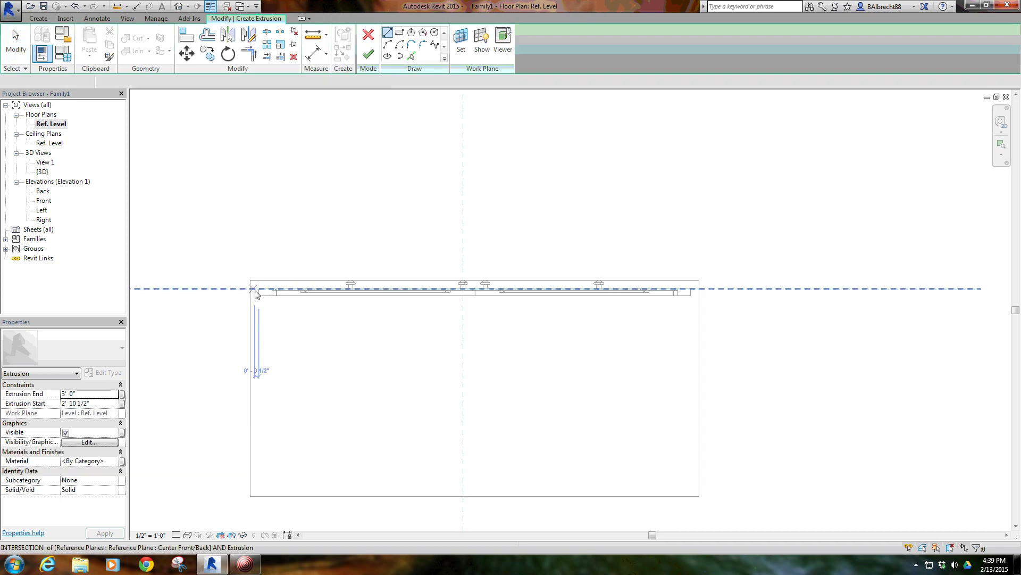
left_click(258, 365)
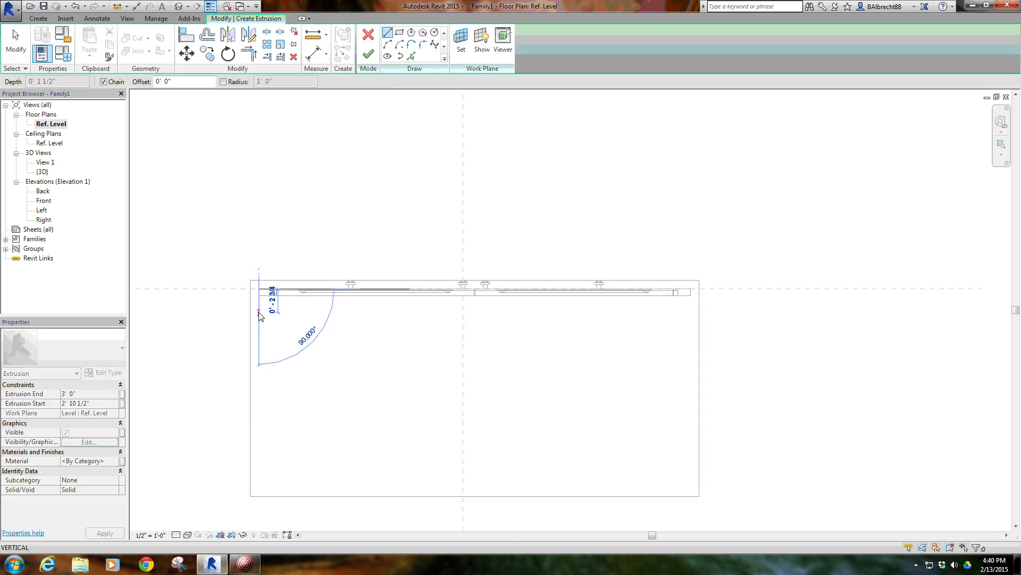
left_click(259, 313)
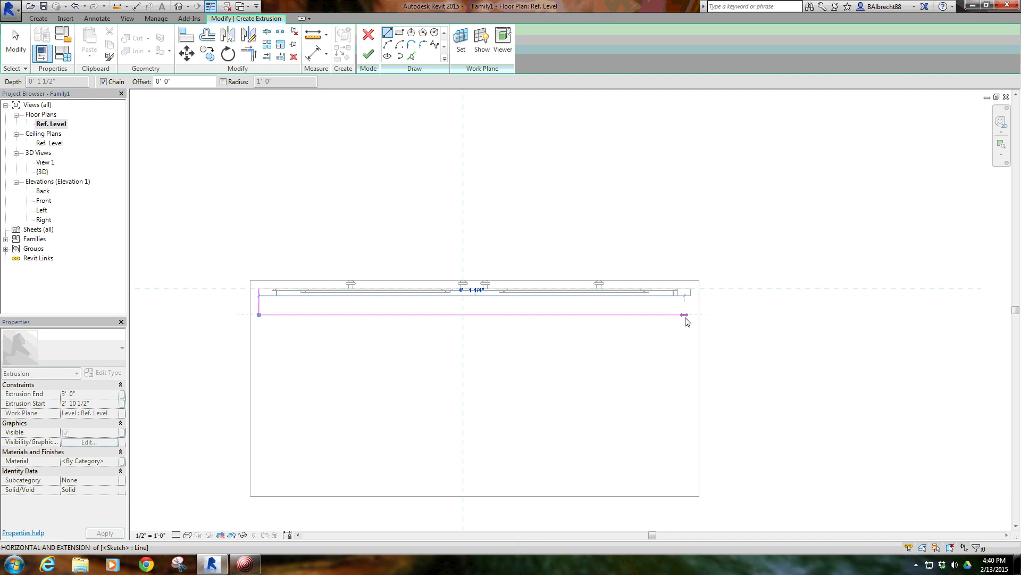
left_click(690, 314)
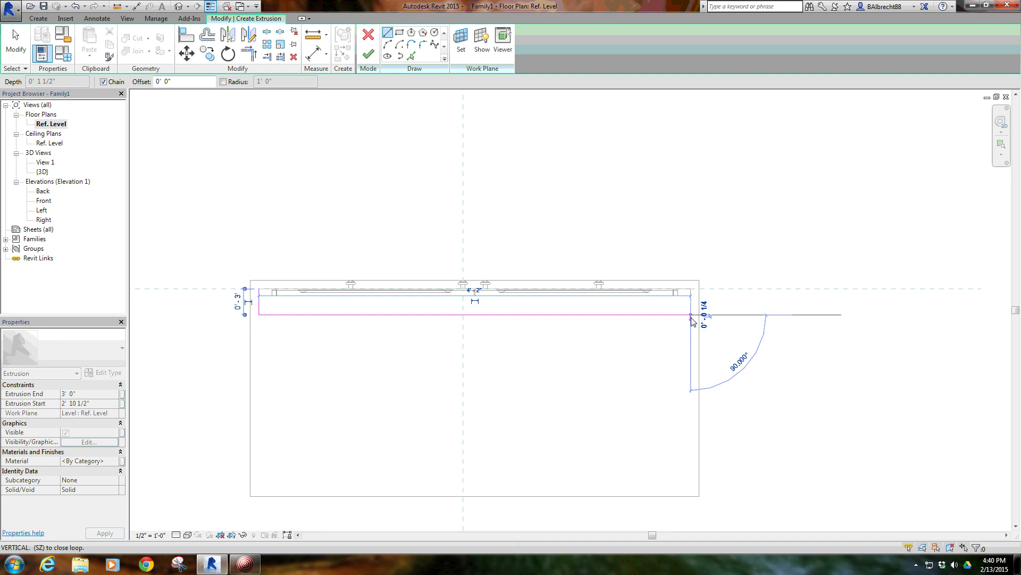
left_click(690, 496)
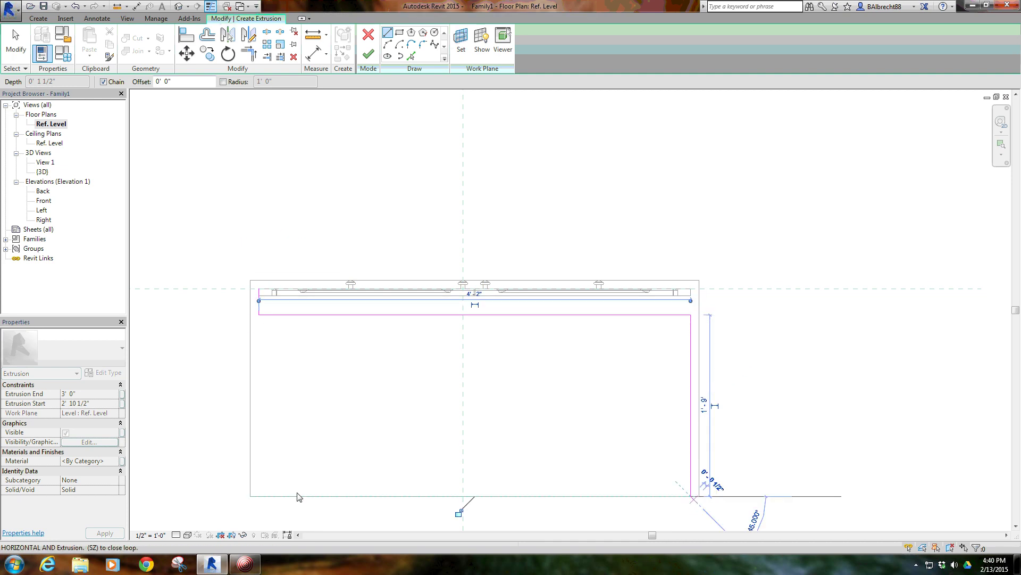
left_click(259, 495)
left_click(259, 314)
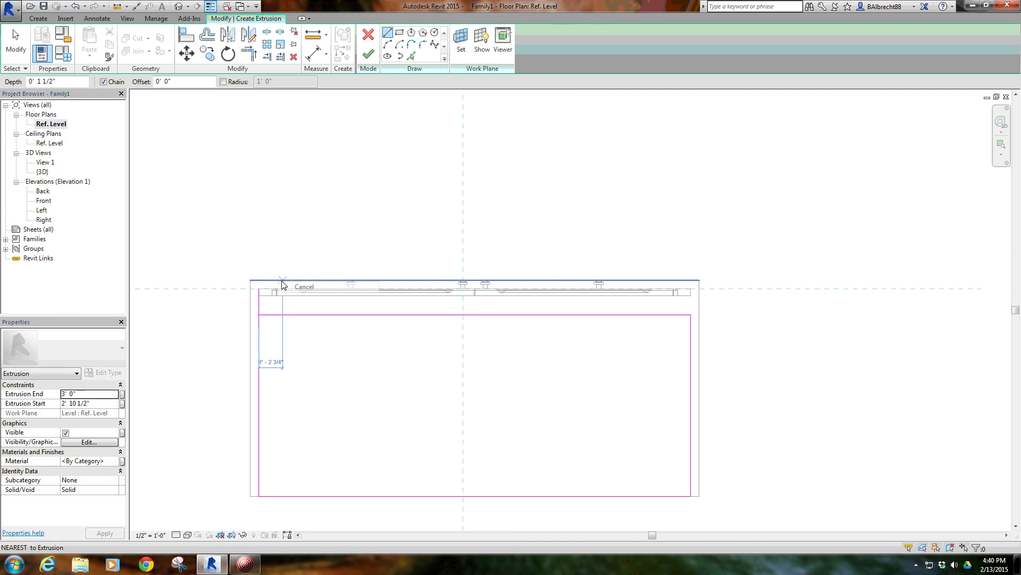
key("Escape")
key("Escape")
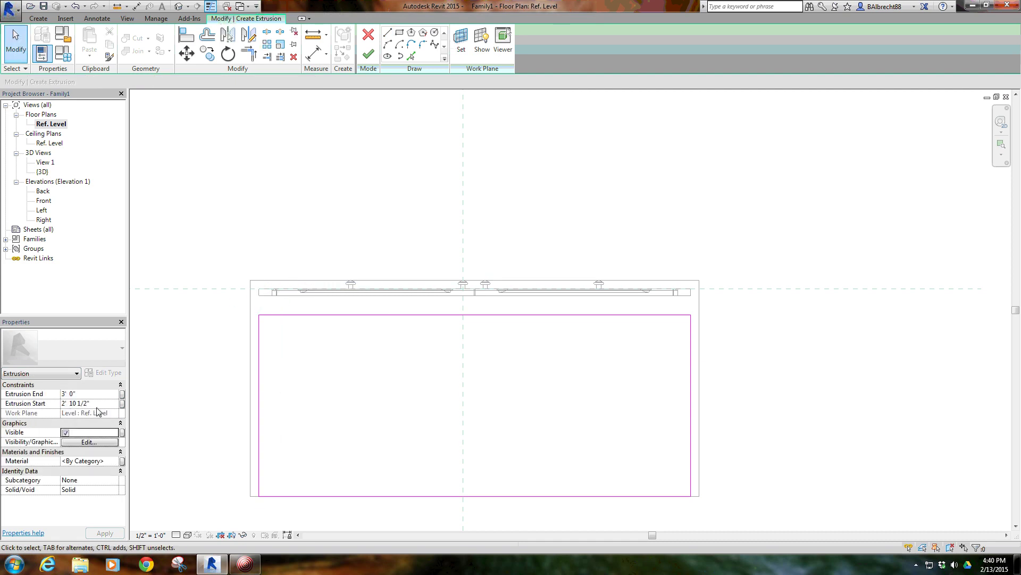
Set the toe-kick extrusion from 0" to 4", finish it, and view the cabinet in 3D.
left_click(102, 404)
type("0' 0")
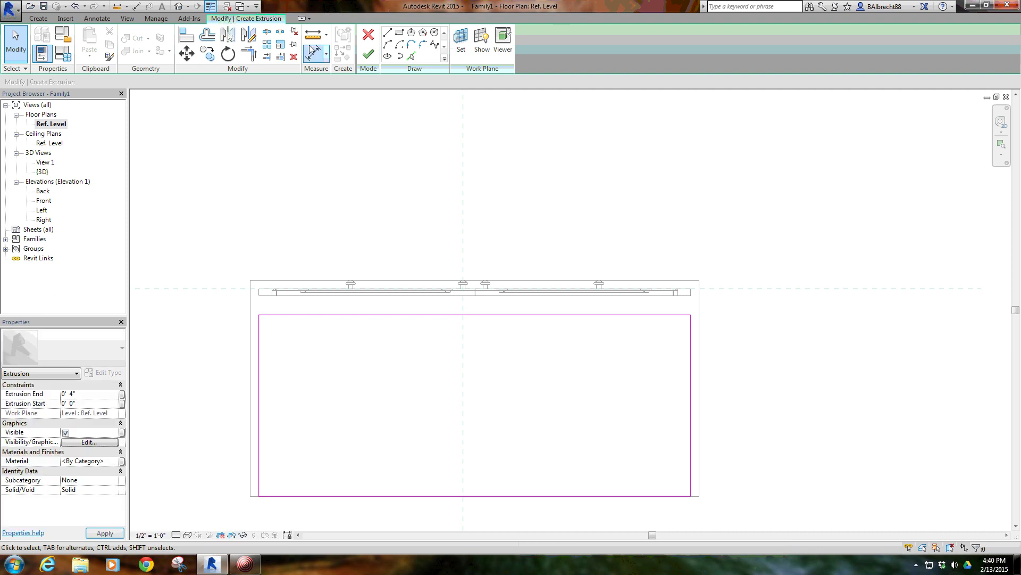
left_click(368, 54)
left_click(272, 229)
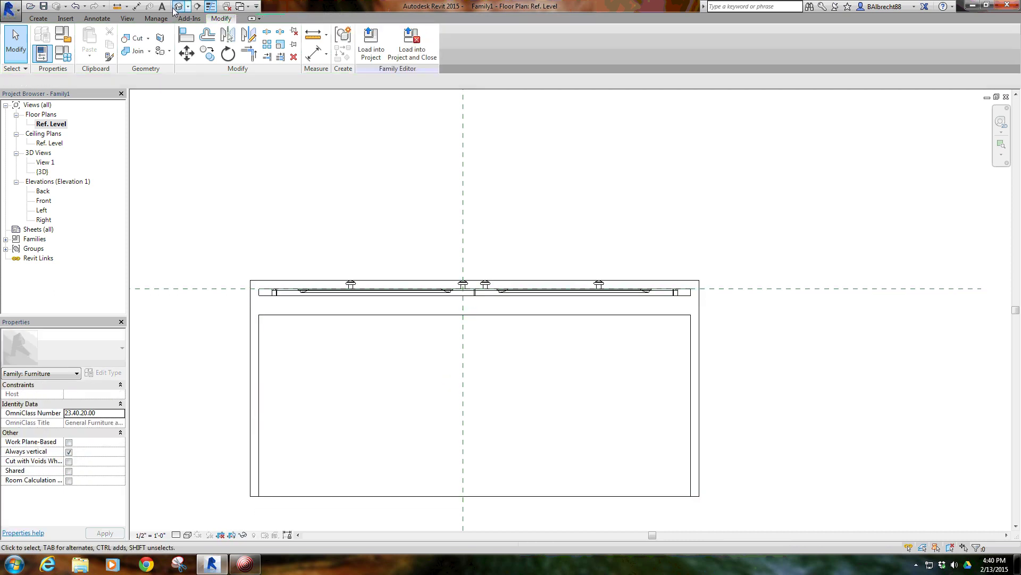
left_click(178, 6)
mouse_move(567, 413)
middle_mouse_down("shift")
mouse_move(508, 429)
mouse_move(643, 415)
mouse_move(575, 428)
mouse_move(528, 377)
middle_mouse_up("shift")
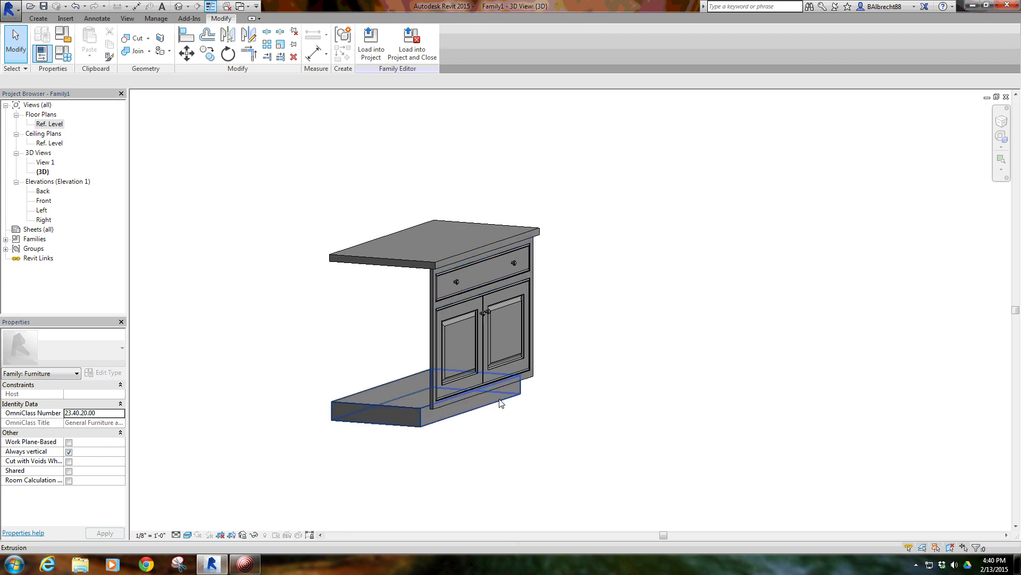
mouse_move(567, 412)
middle_mouse_down("shift")
mouse_move(316, 411)
mouse_move(438, 408)
mouse_move(466, 471)
mouse_move(354, 257)
middle_mouse_up("shift")
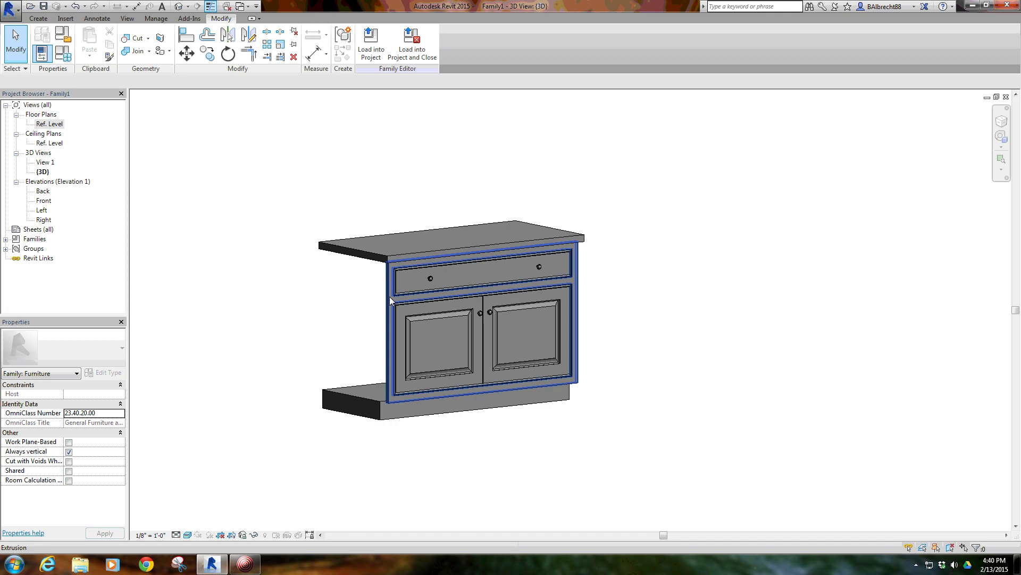
middle_click_drag(443, 437, 513, 425, "shift")
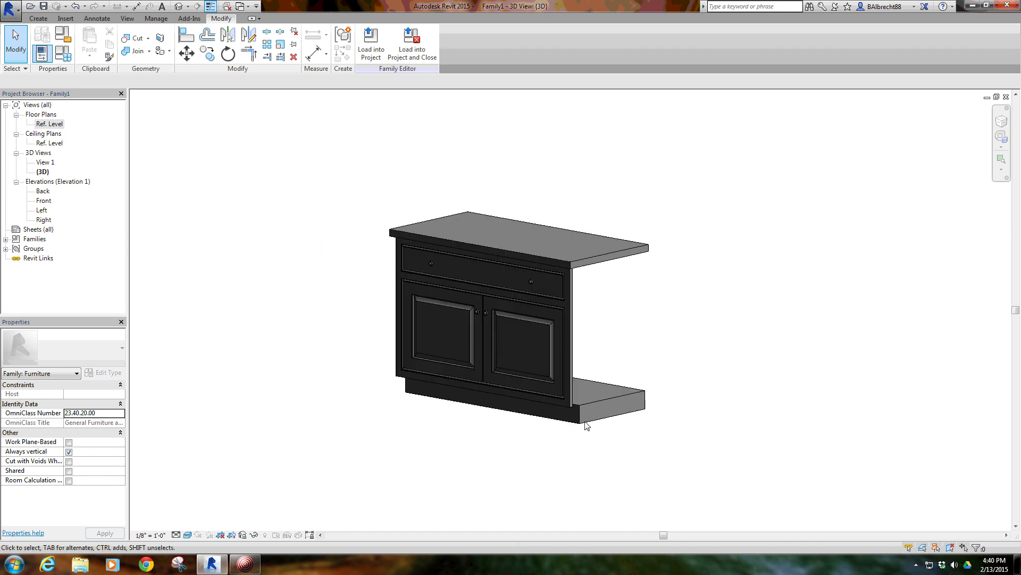
mouse_move(586, 425)
middle_mouse_down("shift")
mouse_move(501, 401)
mouse_move(456, 444)
mouse_move(434, 412)
middle_mouse_up("shift")
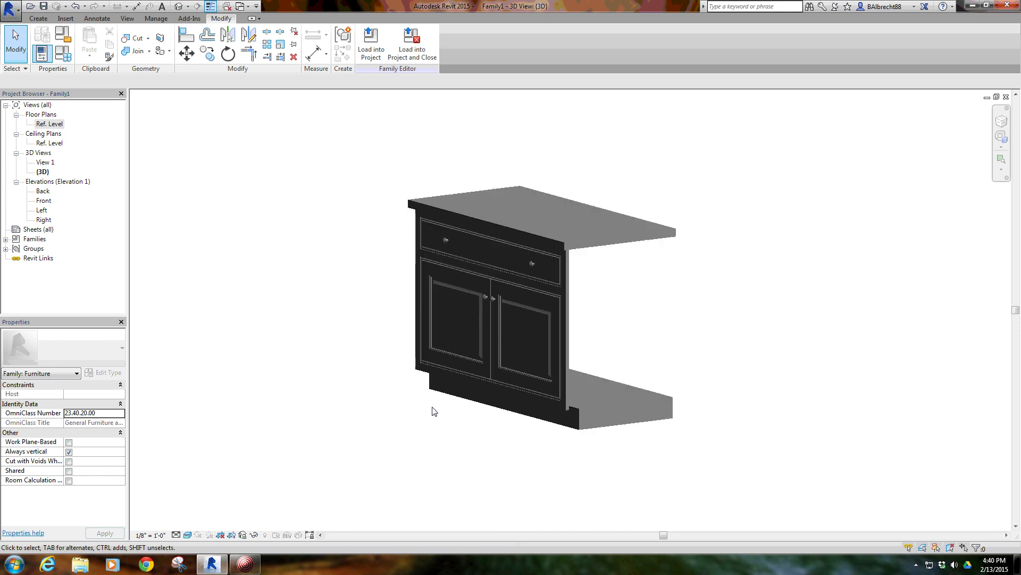
scroll(446, 323, "up", 1)
scroll(401, 376, "up", 2)
scroll(401, 376, "up", 2)
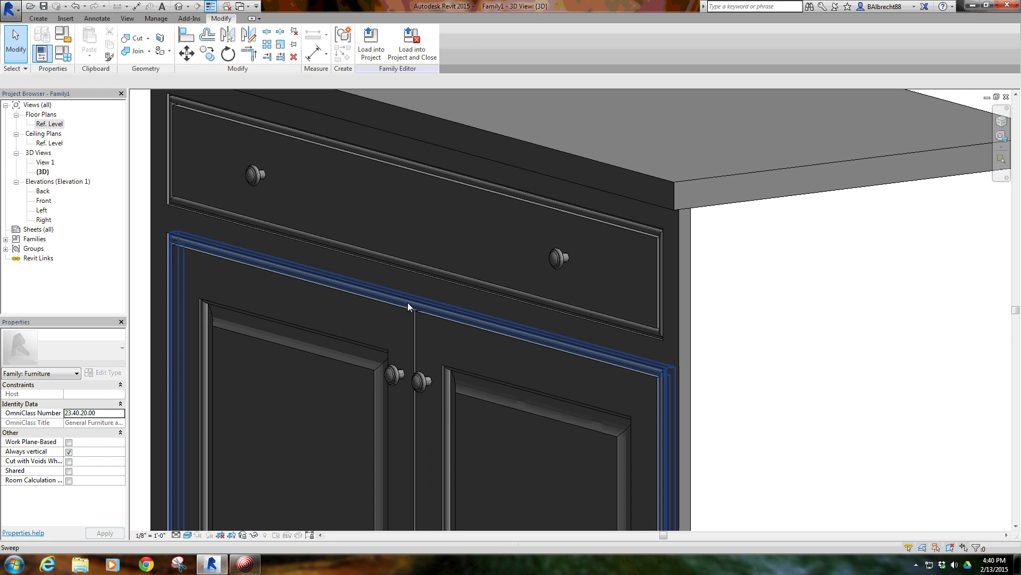
scroll(561, 285, "down", 3)
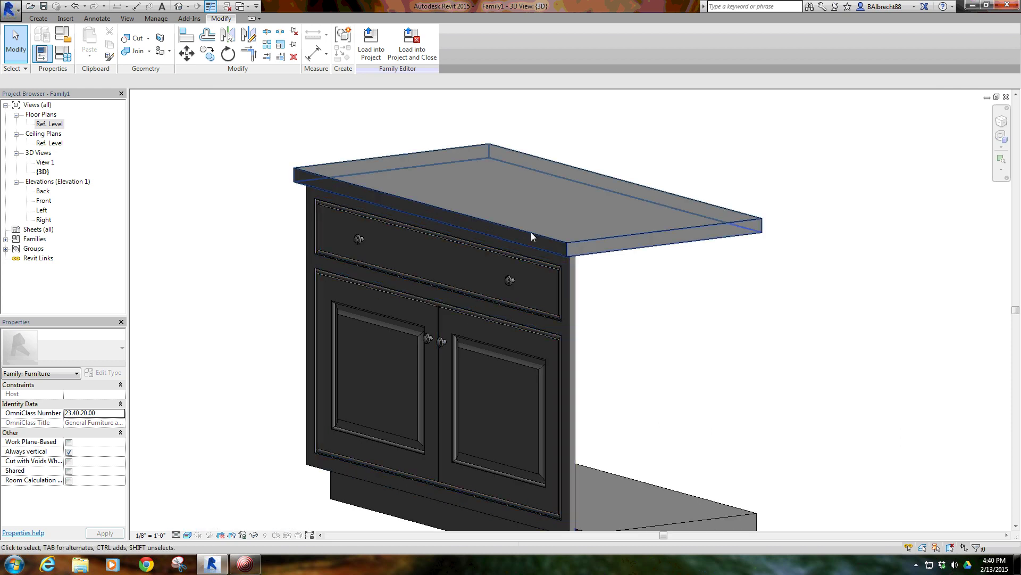
scroll(606, 323, "down", 2)
middle_click_drag(606, 323, 566, 318)
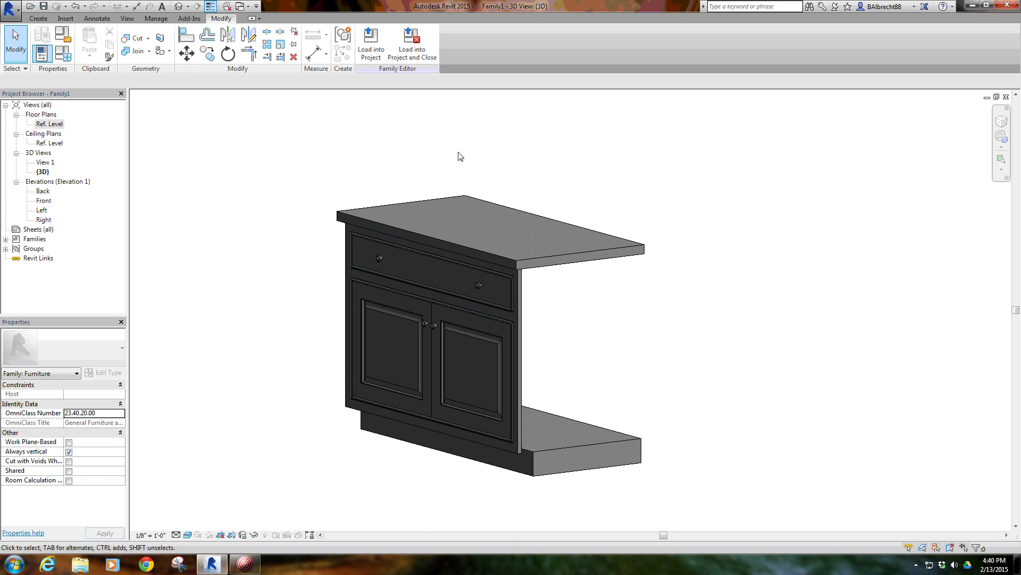
left_click(39, 18)
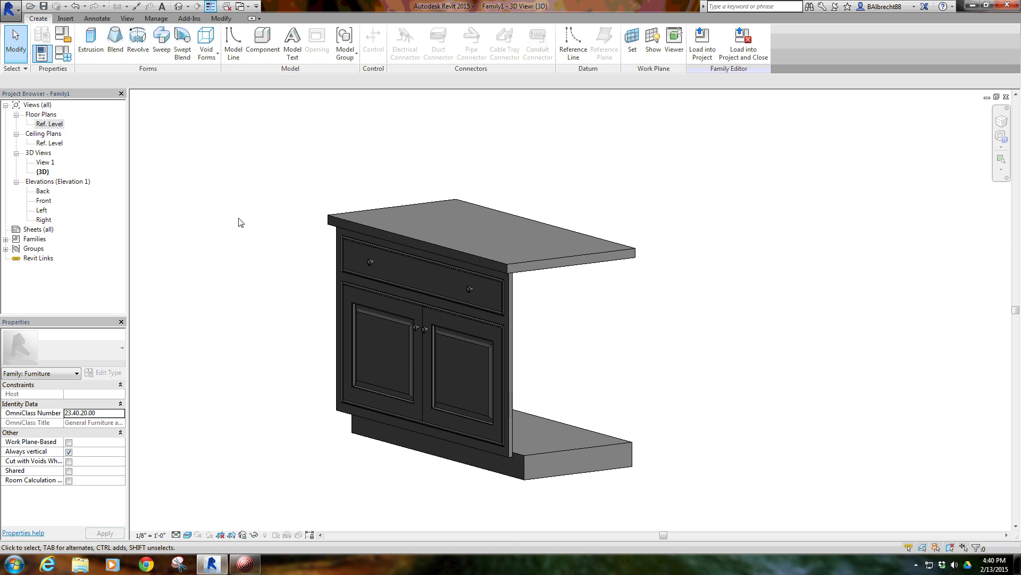
middle_click_drag(239, 223, 276, 224)
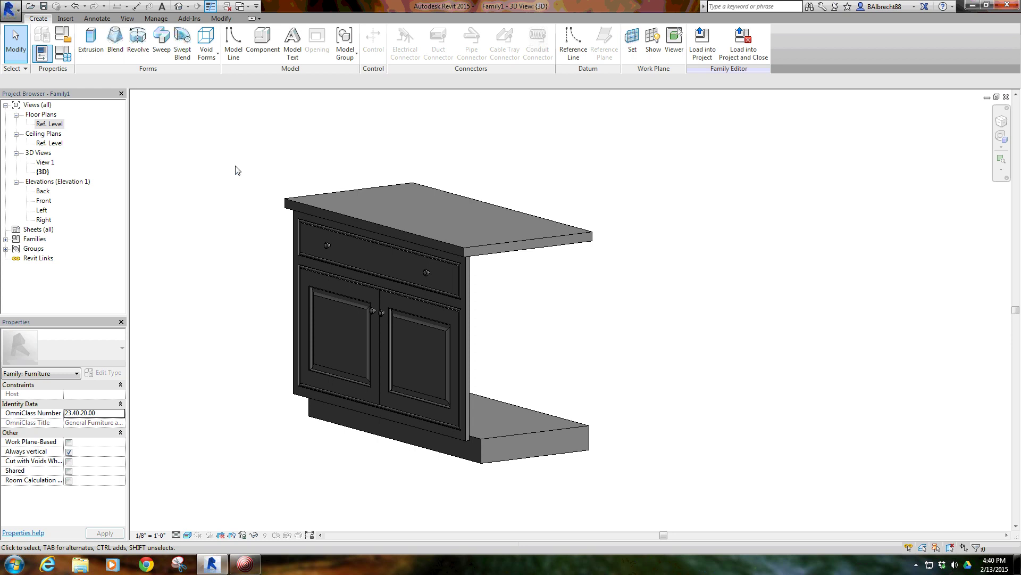
middle_click_drag(257, 174, 258, 168)
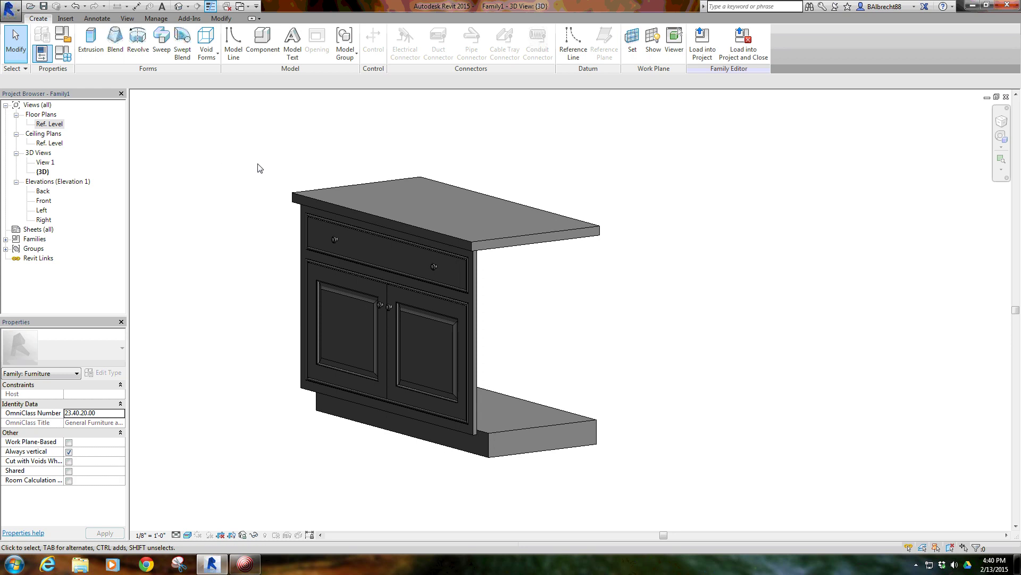
middle_click_drag(259, 268, 223, 279)
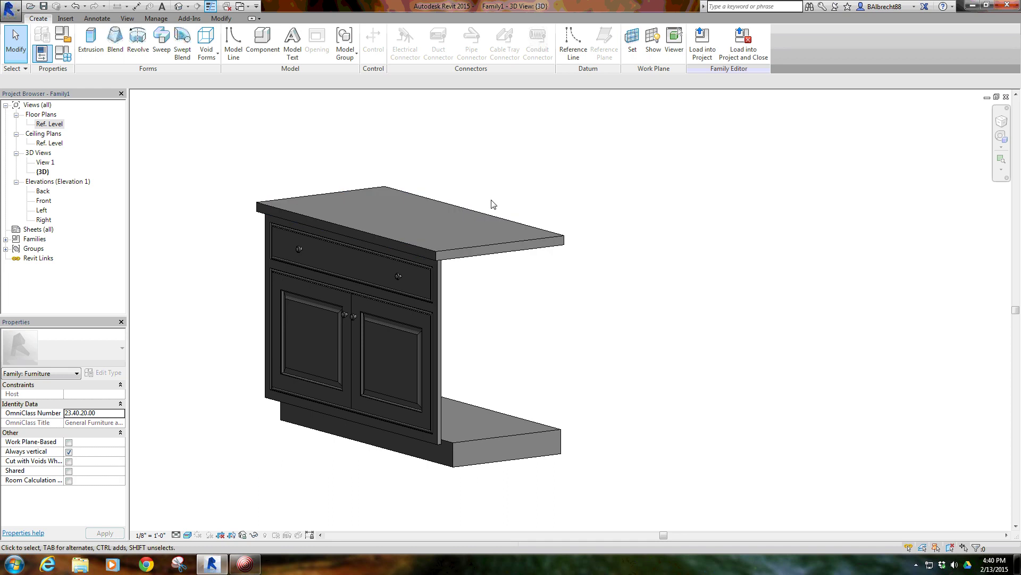
middle_click_drag(492, 205, 464, 183)
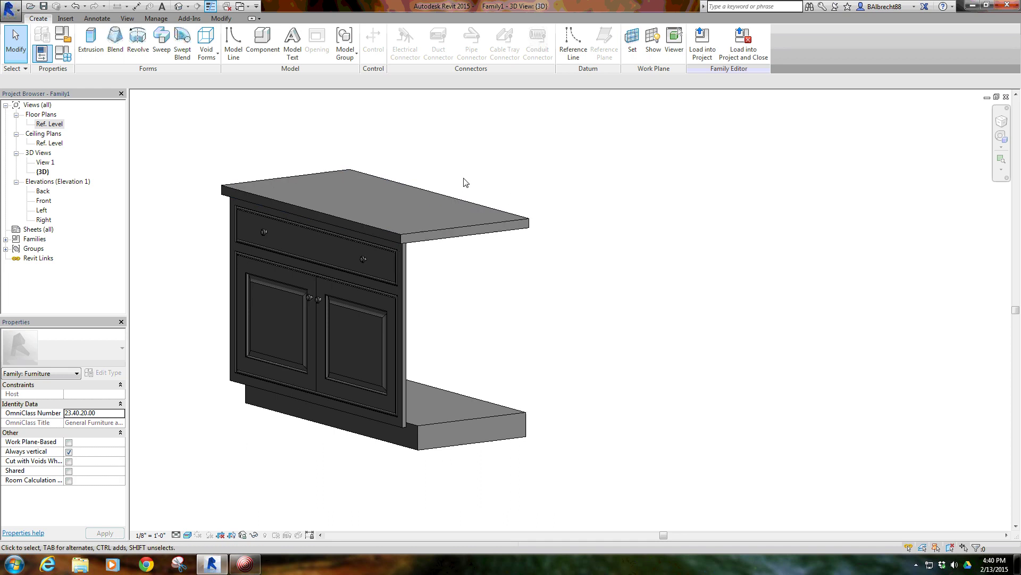
left_click(316, 181)
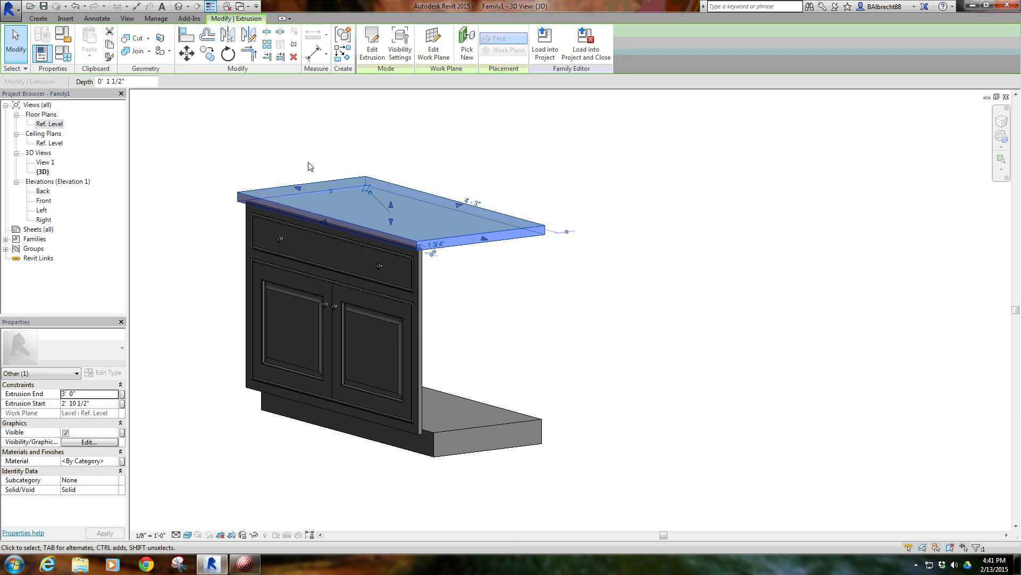
left_click(297, 166)
middle_click_drag(243, 167, 308, 175)
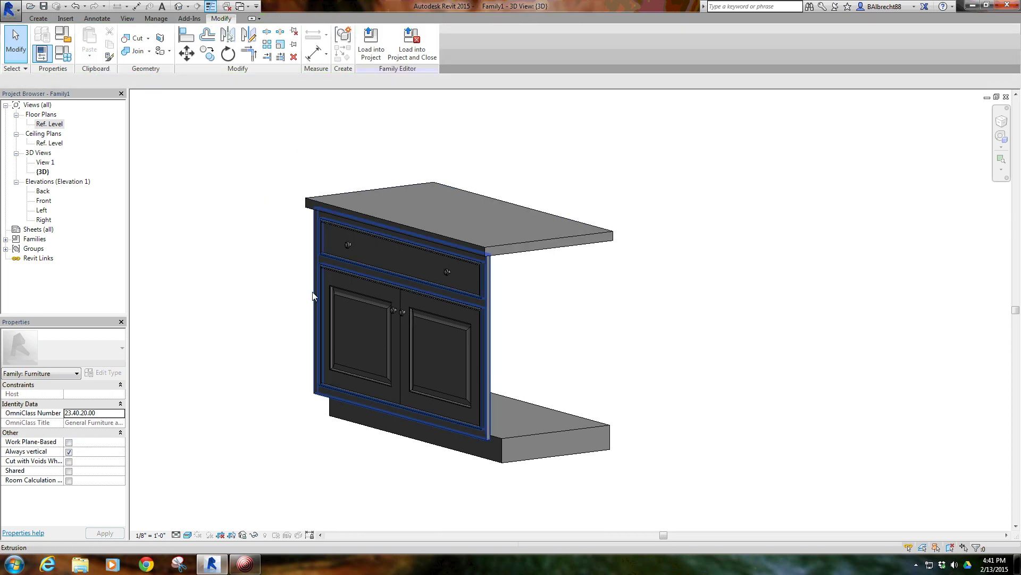